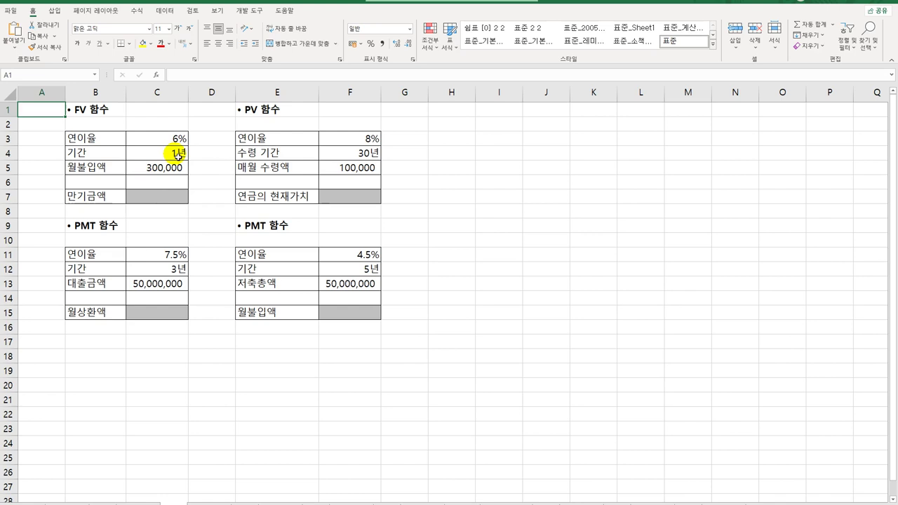
pyautogui.click(177, 140)
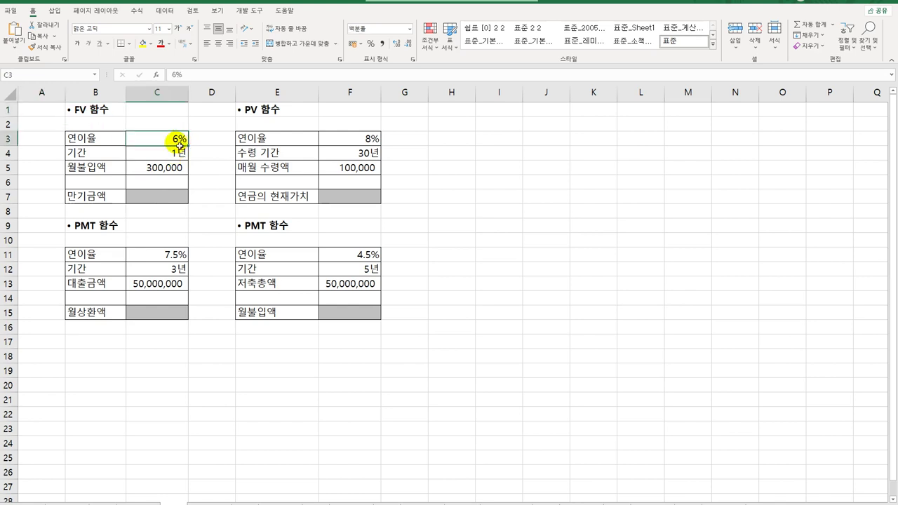
pyautogui.click(174, 168)
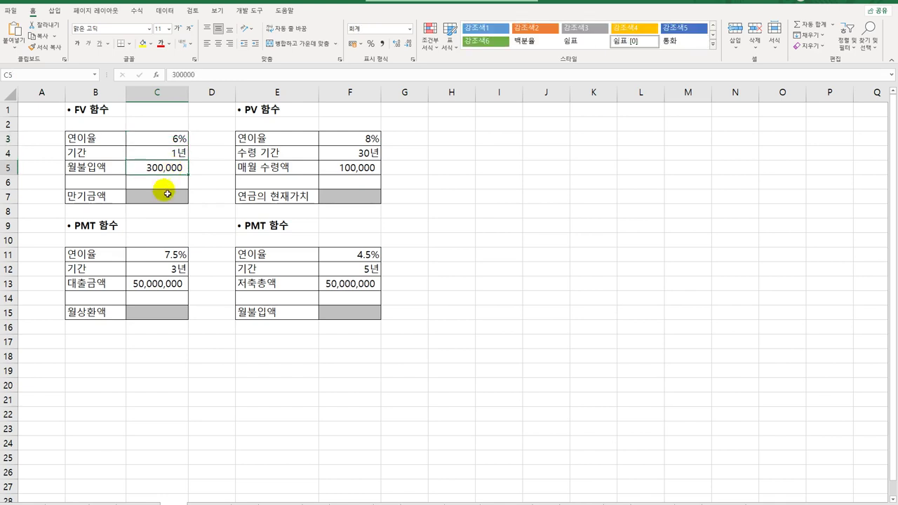
pyautogui.click(166, 199)
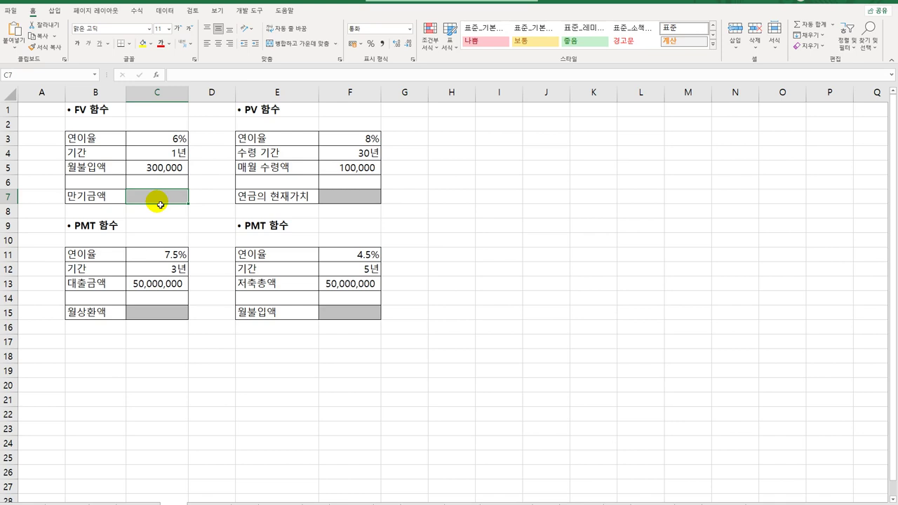
pyautogui.click(97, 110)
# - Insert the FV function in the maturity amount cell C7 and open its function arguments beside the FV table
pyautogui.click(166, 195)
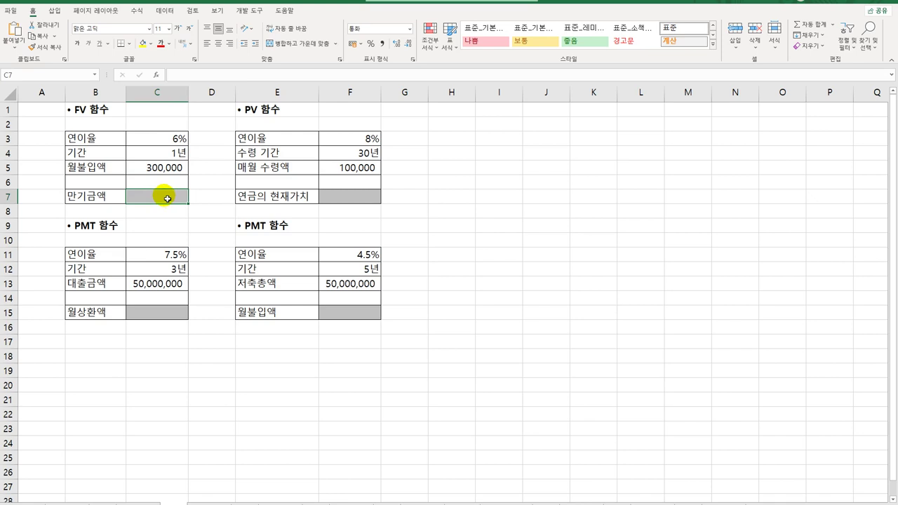
pyautogui.write('=')
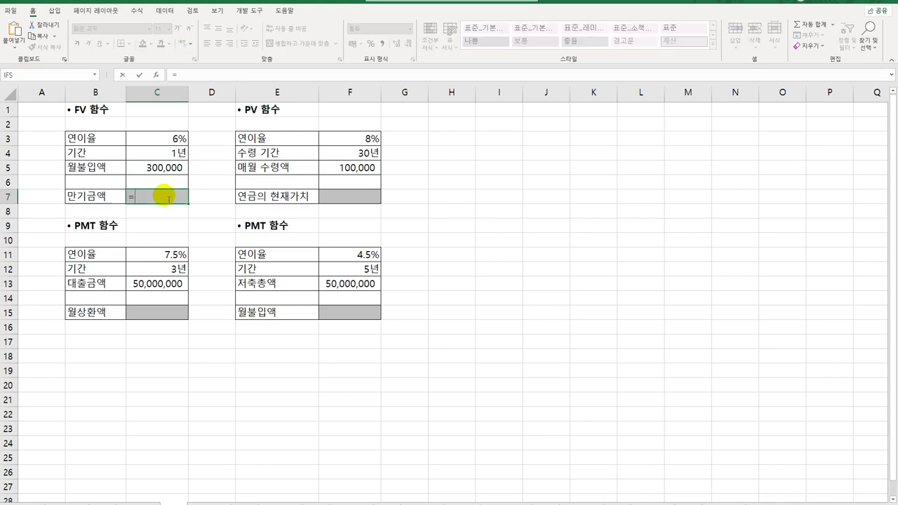
pyautogui.write('fv')
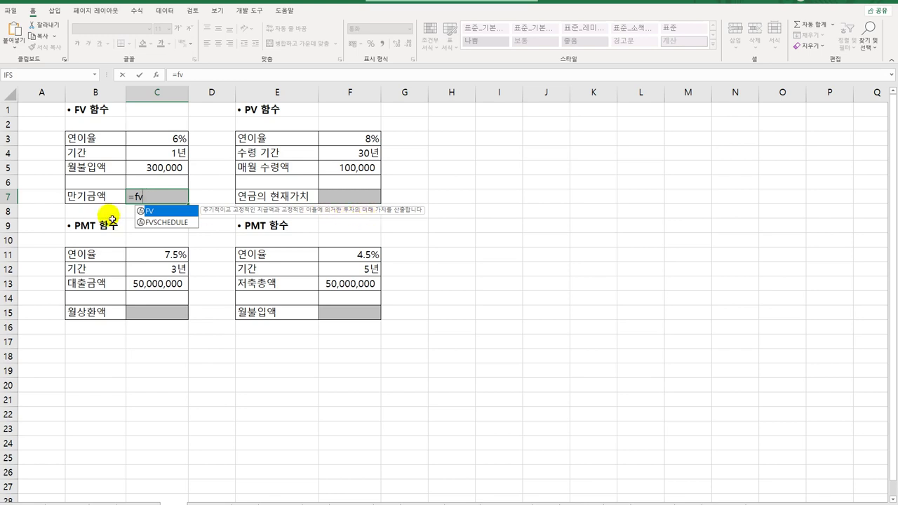
pyautogui.doubleClick(160, 210)
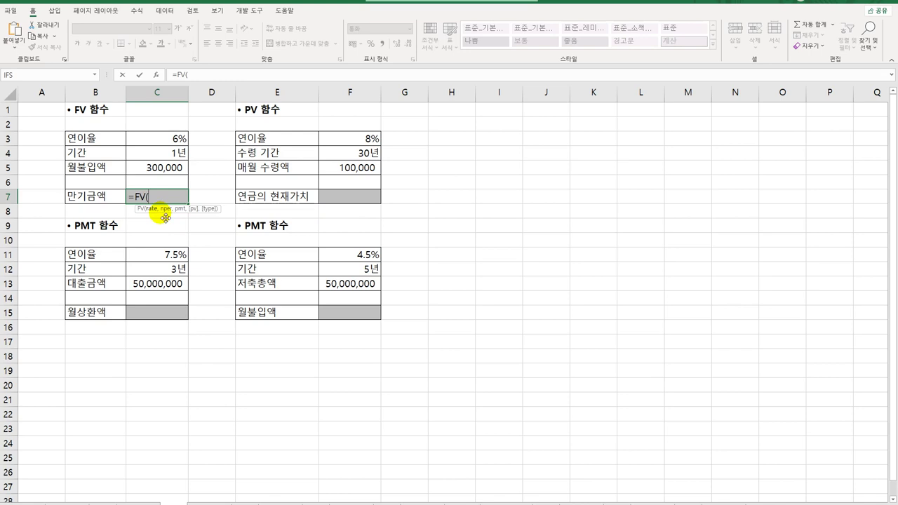
pyautogui.click(156, 74)
pyautogui.moveTo(448, 131); pyautogui.dragTo(388, 159)
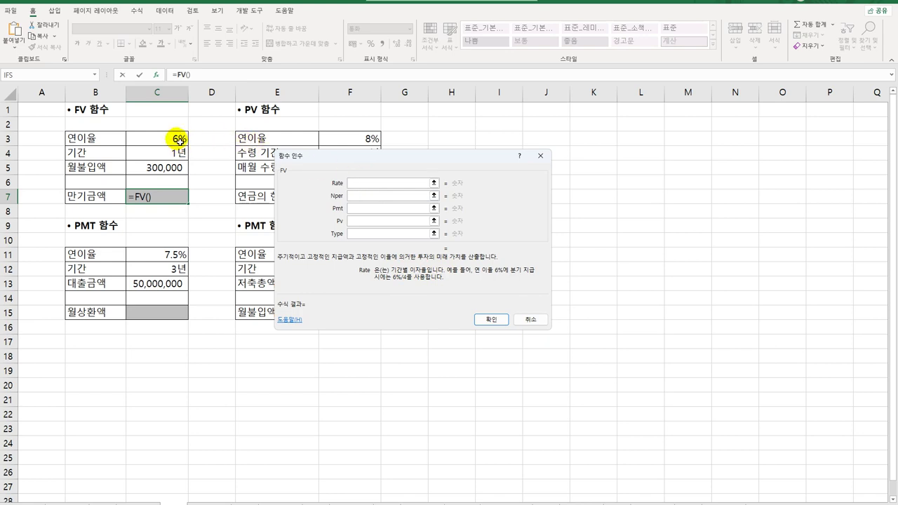
# - Set the FV function's Rate argument to C3/12 and its Nper argument to C4*12
pyautogui.click(180, 141)
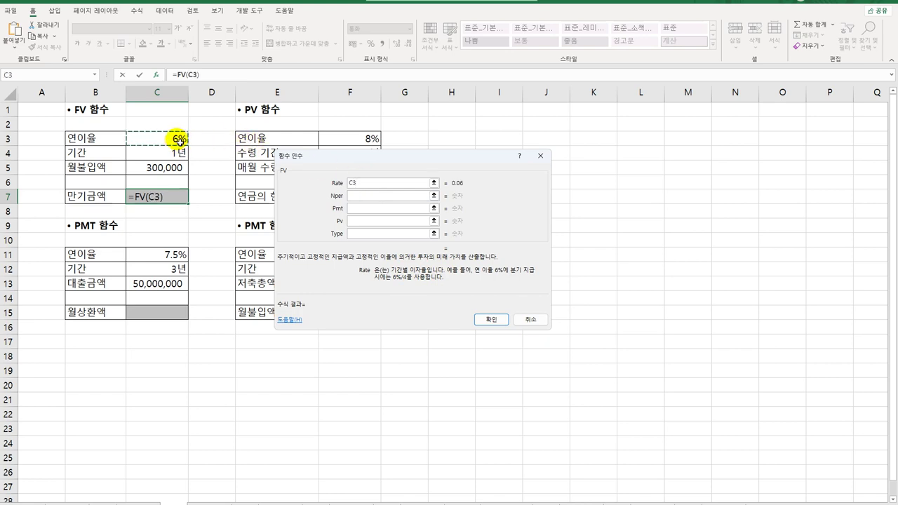
pyautogui.write('/')
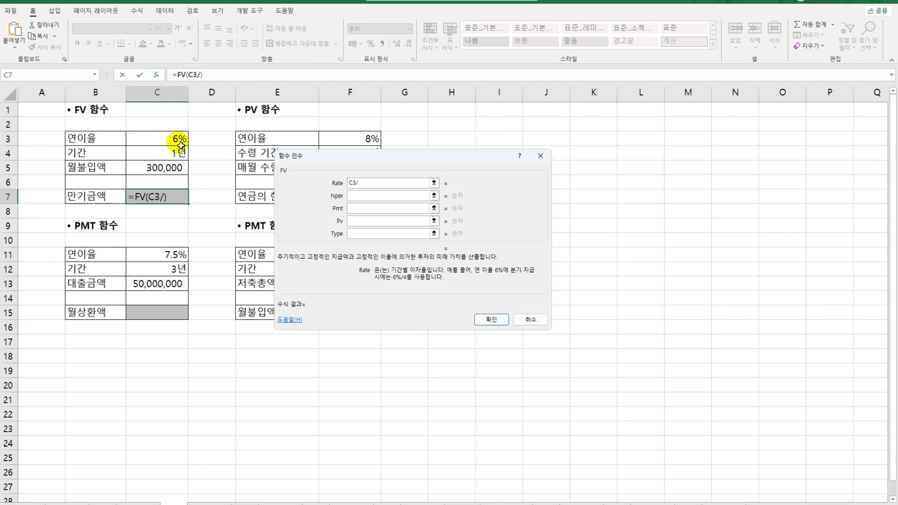
pyautogui.write('12')
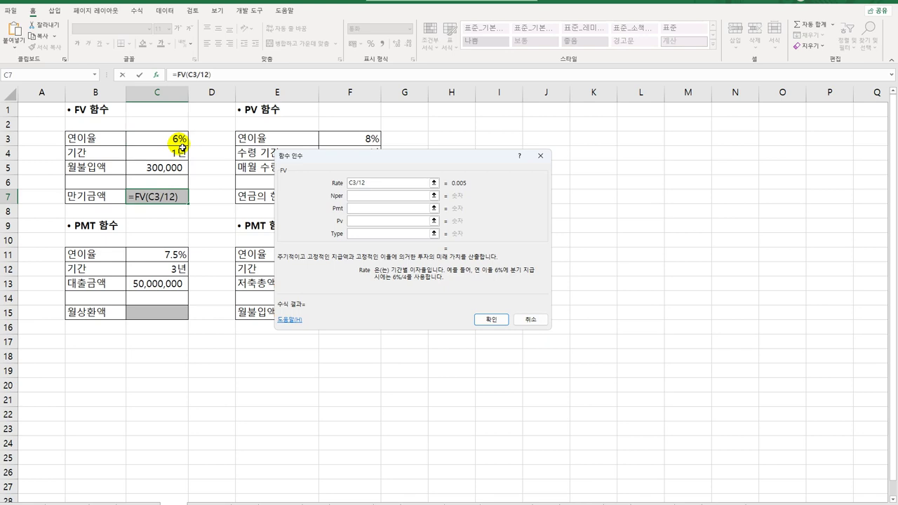
pyautogui.click(360, 197)
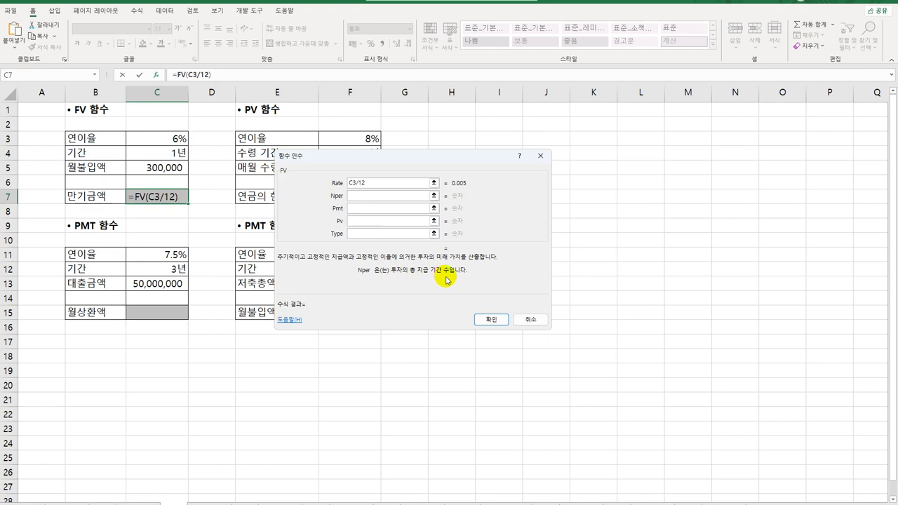
pyautogui.click(177, 156)
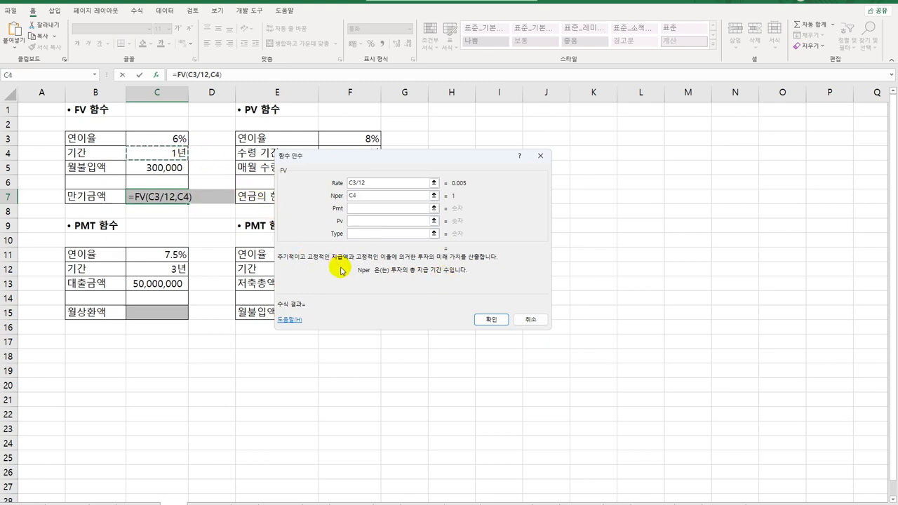
pyautogui.write('*')
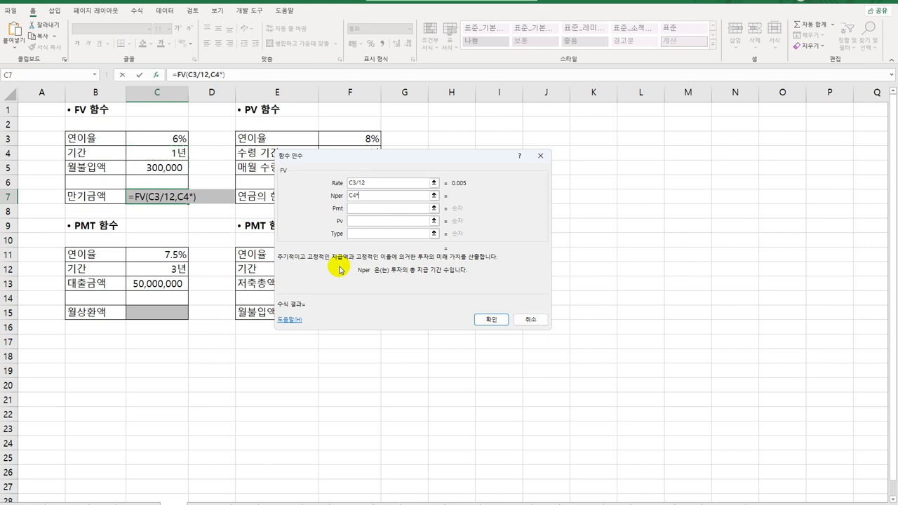
pyautogui.write('12')
# - Set the FV function's Pmt argument to -C5, leave Pv and Type empty, and enter the formula in C7
pyautogui.click(371, 210)
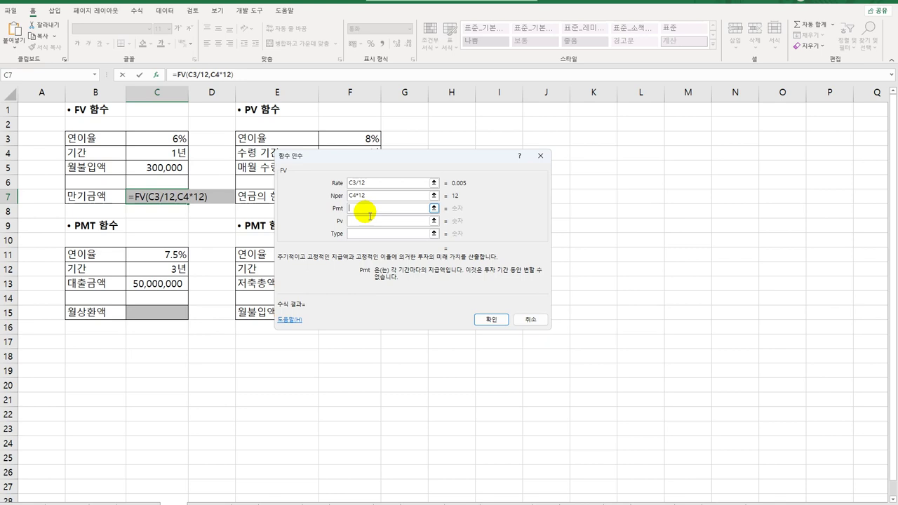
pyautogui.write('-')
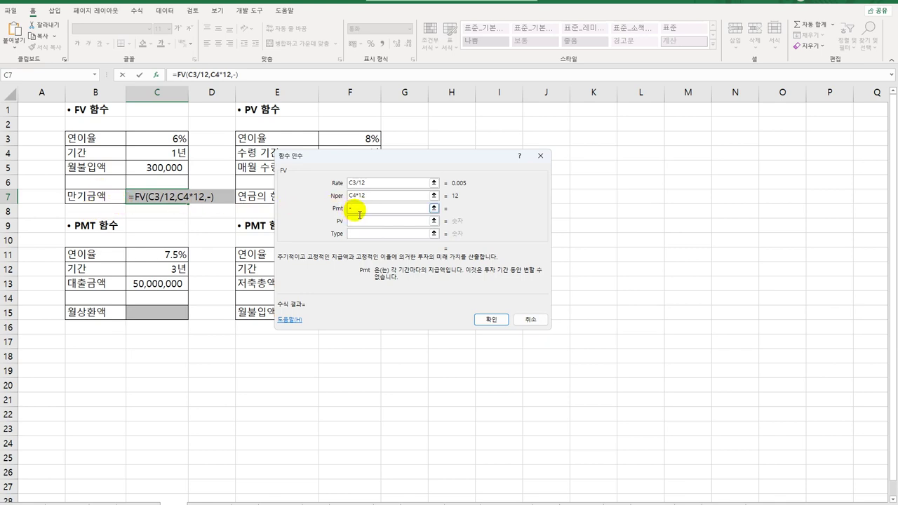
pyautogui.click(160, 170)
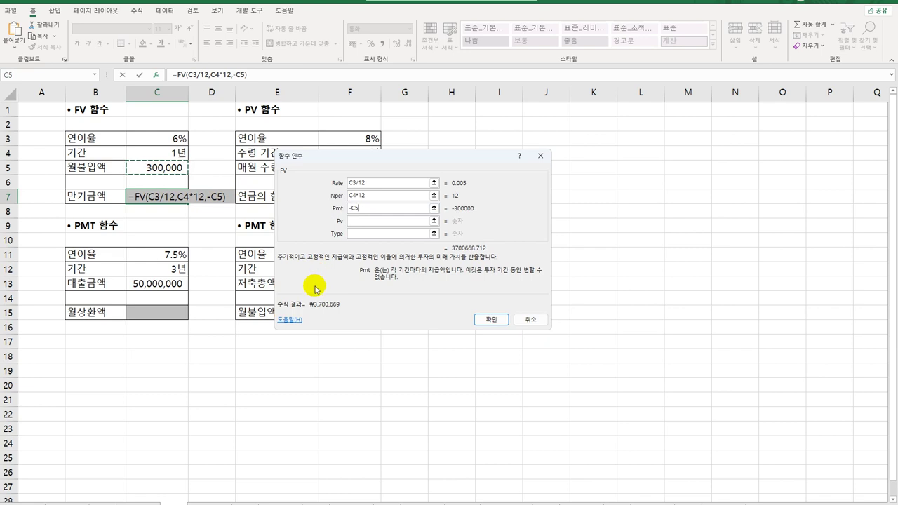
pyautogui.click(364, 225)
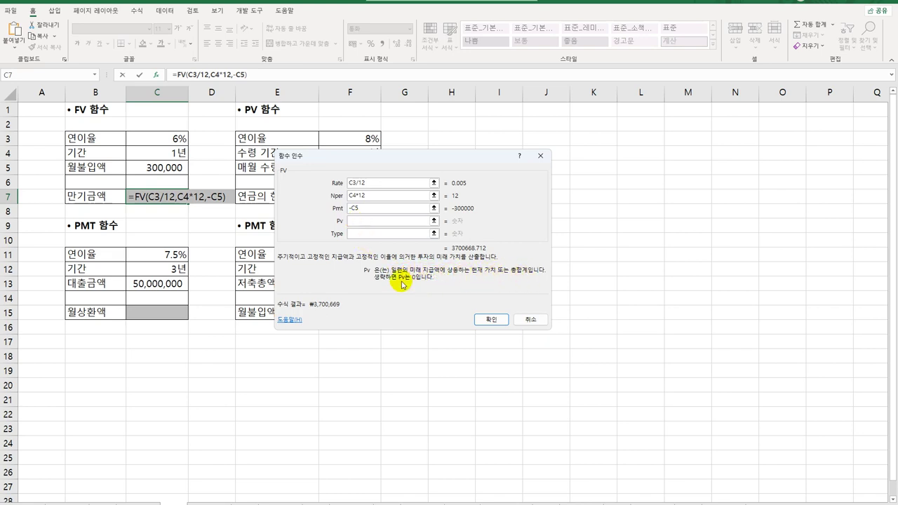
pyautogui.click(363, 234)
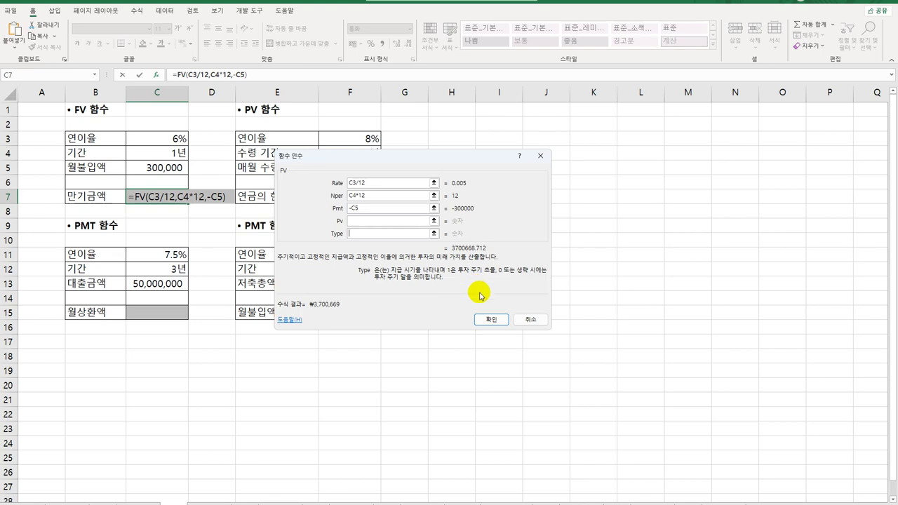
pyautogui.click(492, 319)
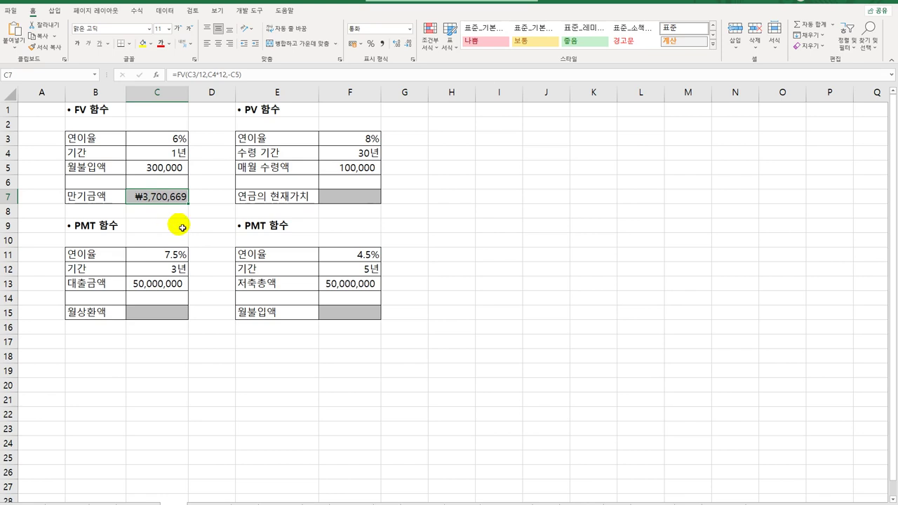
pyautogui.click(365, 201)
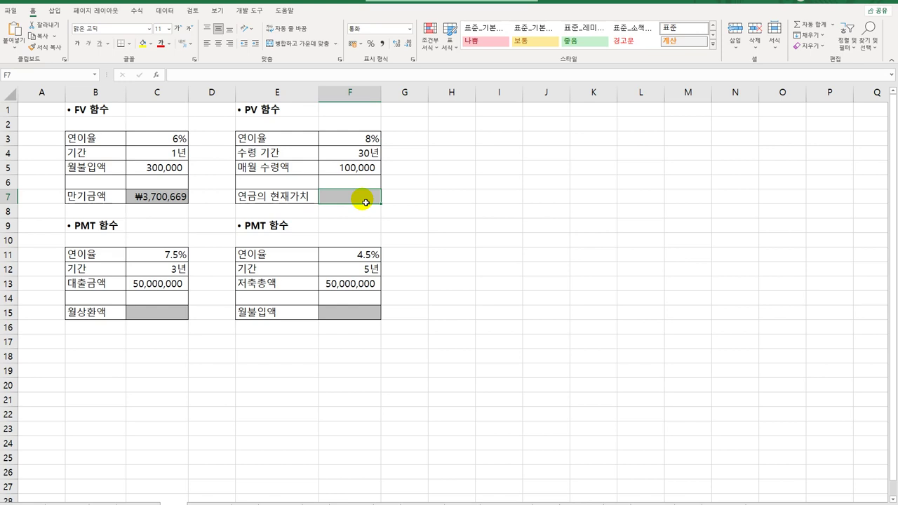
pyautogui.click(367, 139)
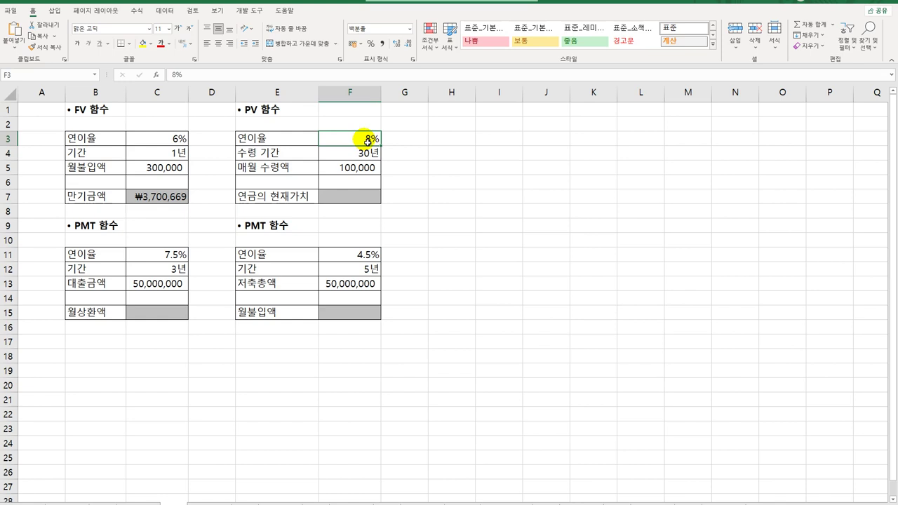
pyautogui.click(373, 197)
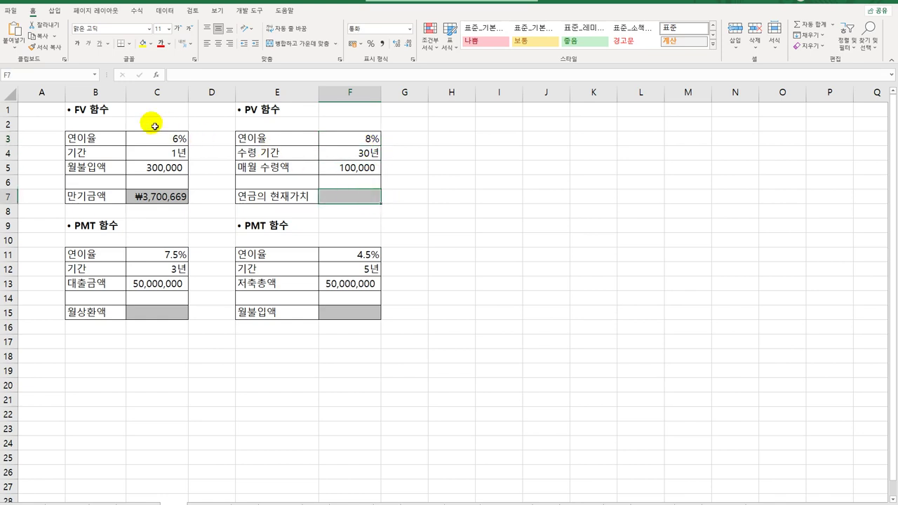
pyautogui.click(90, 112)
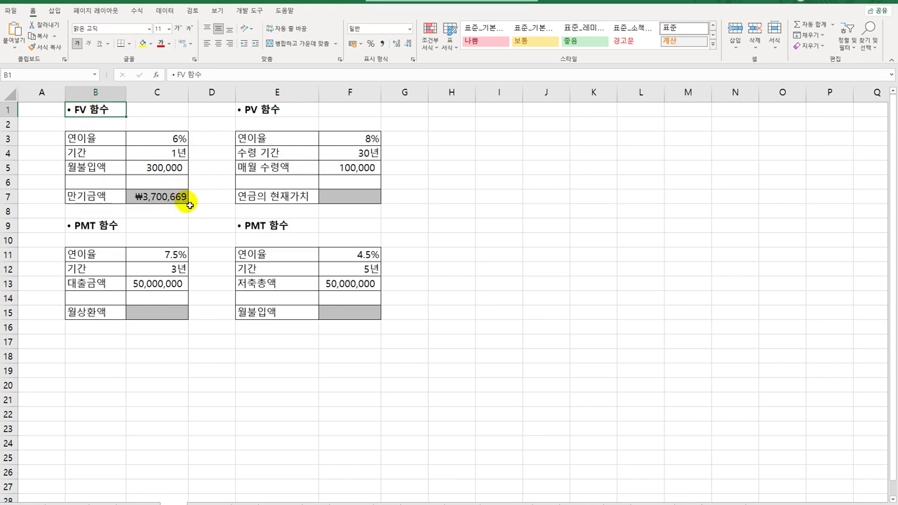
pyautogui.click(267, 111)
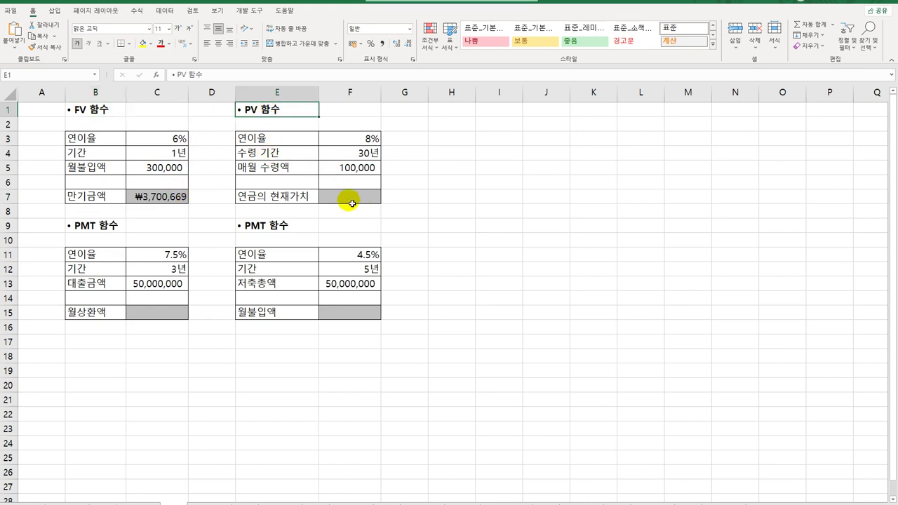
pyautogui.click(104, 112)
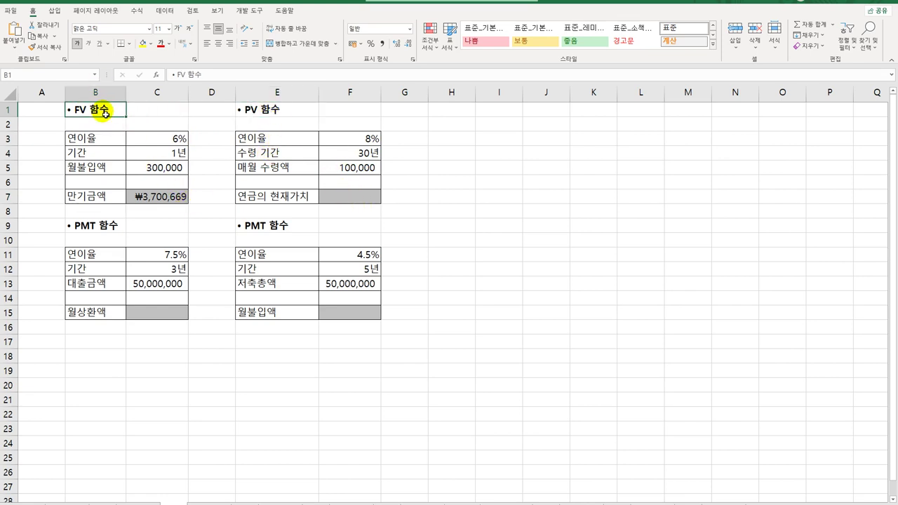
pyautogui.click(252, 114)
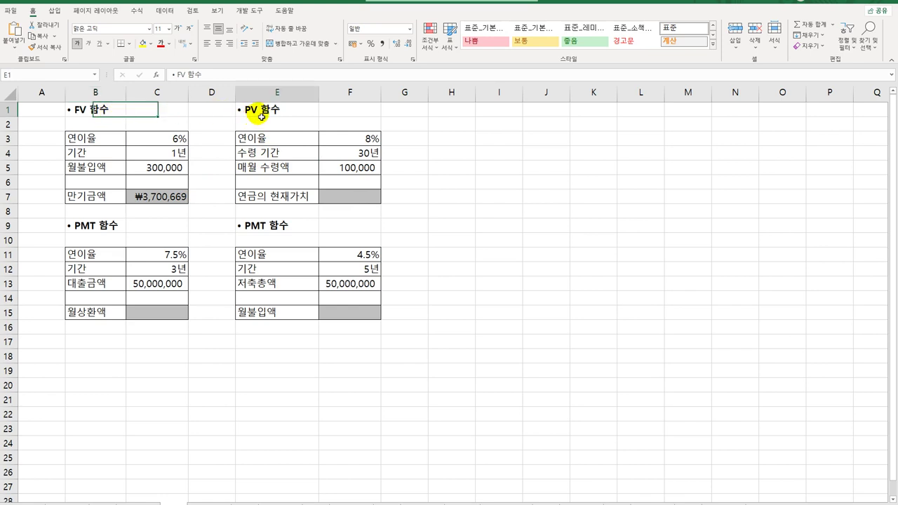
# - Insert the PV function in the pension present value cell F7 and open its function arguments clear of the tables
pyautogui.click(361, 205)
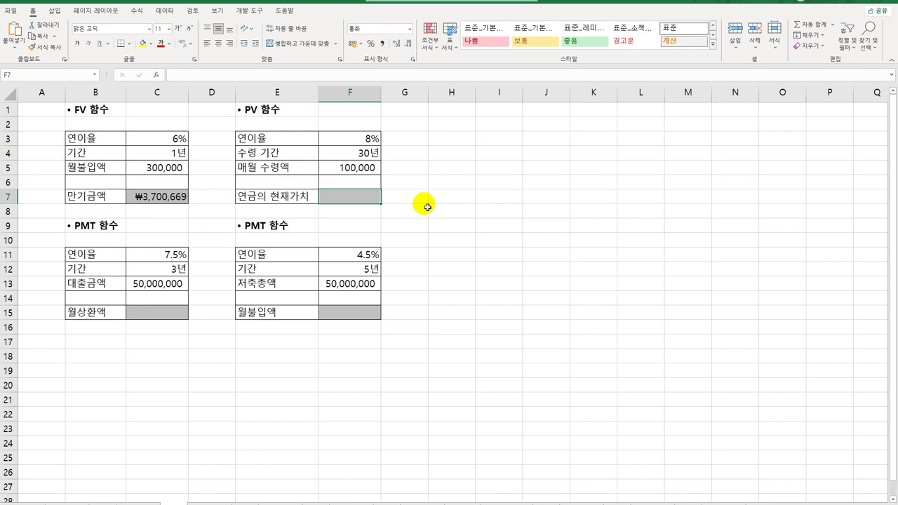
pyautogui.write('=pv')
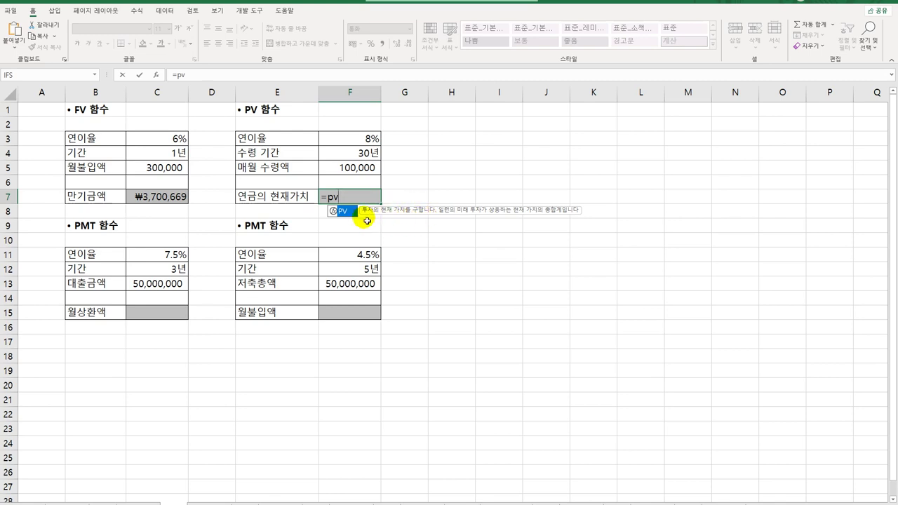
pyautogui.doubleClick(342, 210)
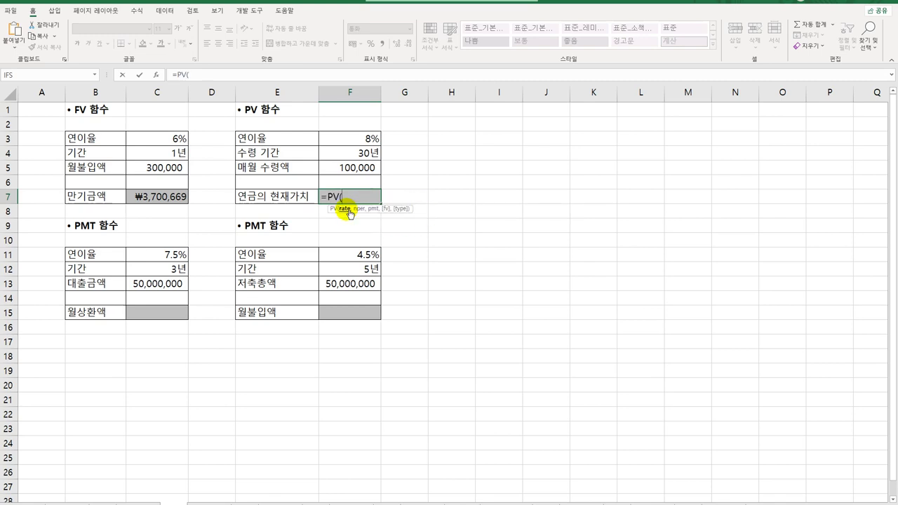
pyautogui.click(155, 75)
pyautogui.moveTo(454, 162); pyautogui.dragTo(613, 142)
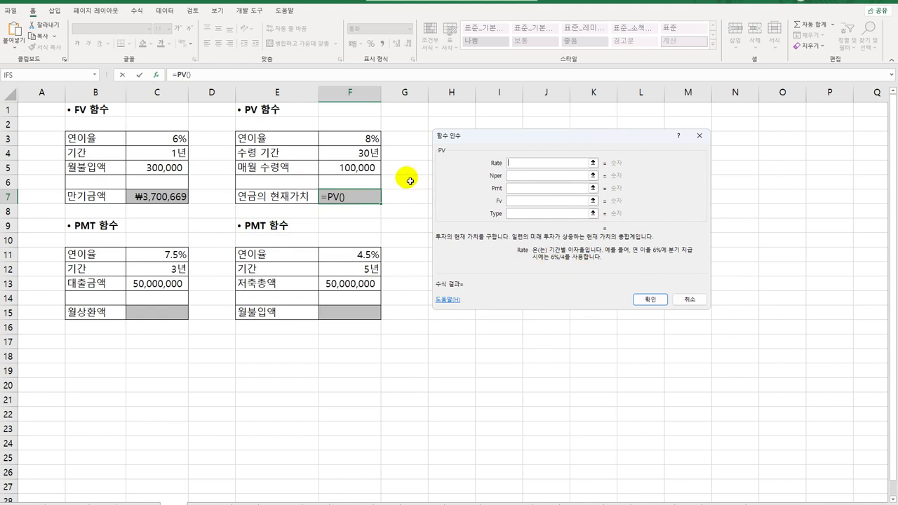
# - Set the PV function's Rate argument to F3/12 and its Nper argument to F4*12
pyautogui.click(375, 139)
pyautogui.write('/12')
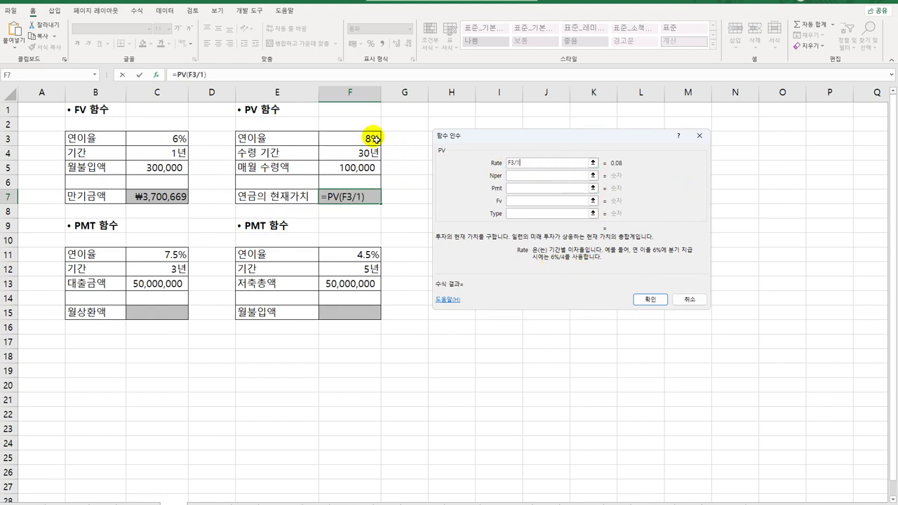
pyautogui.click(533, 176)
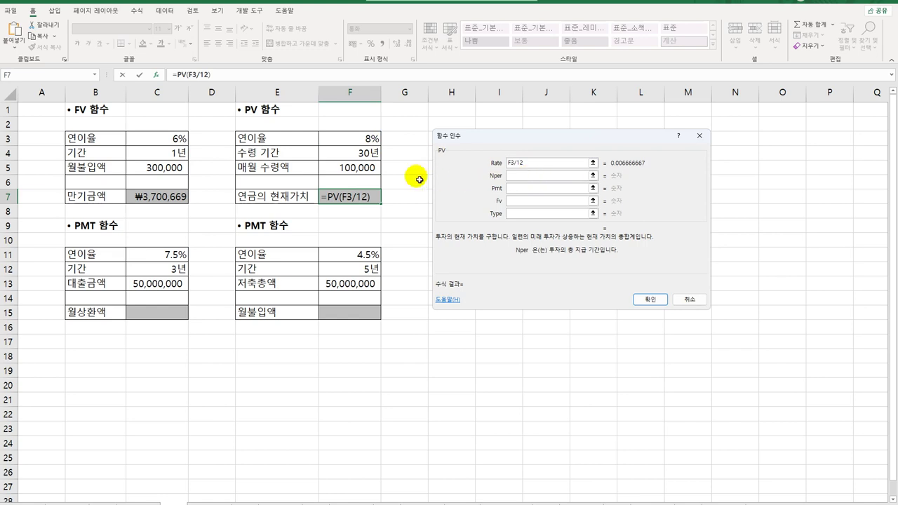
pyautogui.click(369, 152)
pyautogui.write('*12')
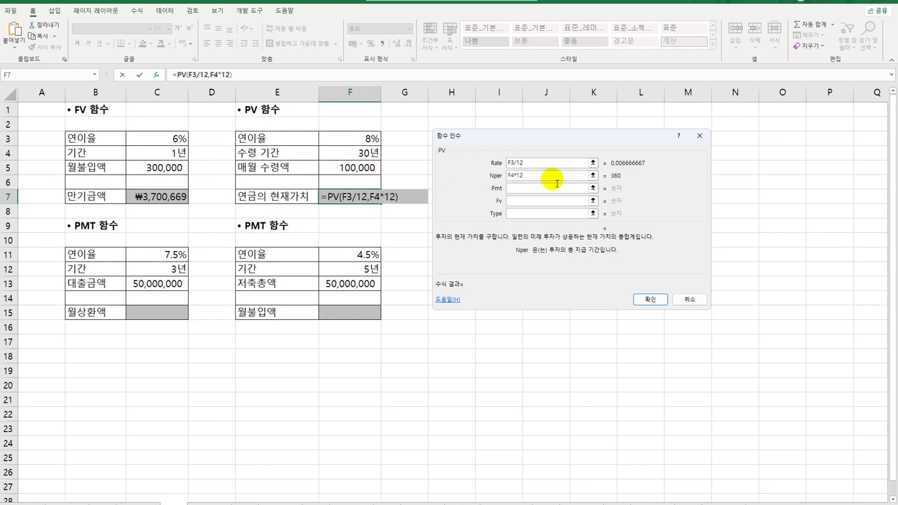
# - Set the PV function's Pmt argument to -F5, leave Fv and Type empty, and enter the formula in F7
pyautogui.click(547, 189)
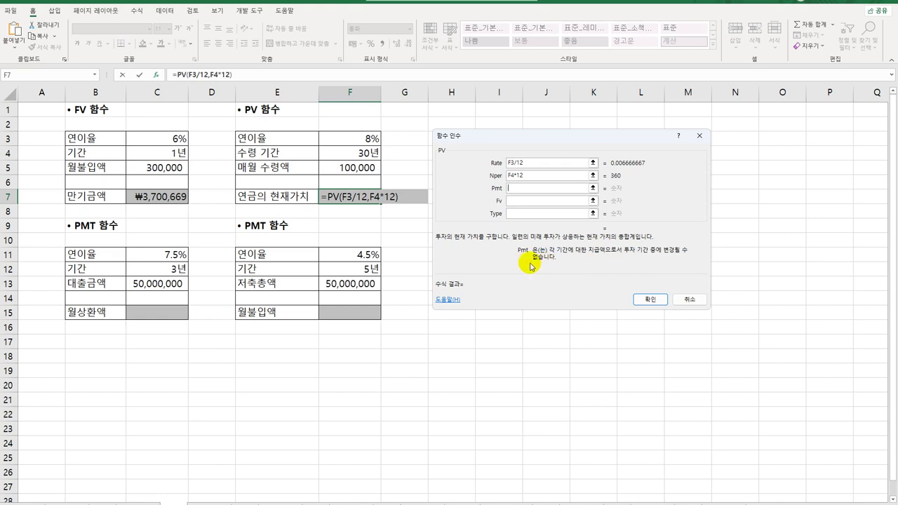
pyautogui.write('-')
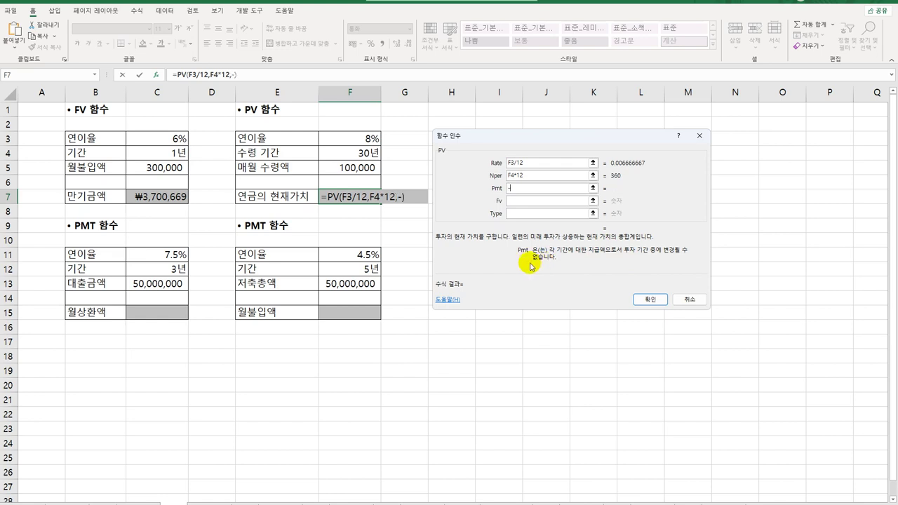
pyautogui.click(349, 168)
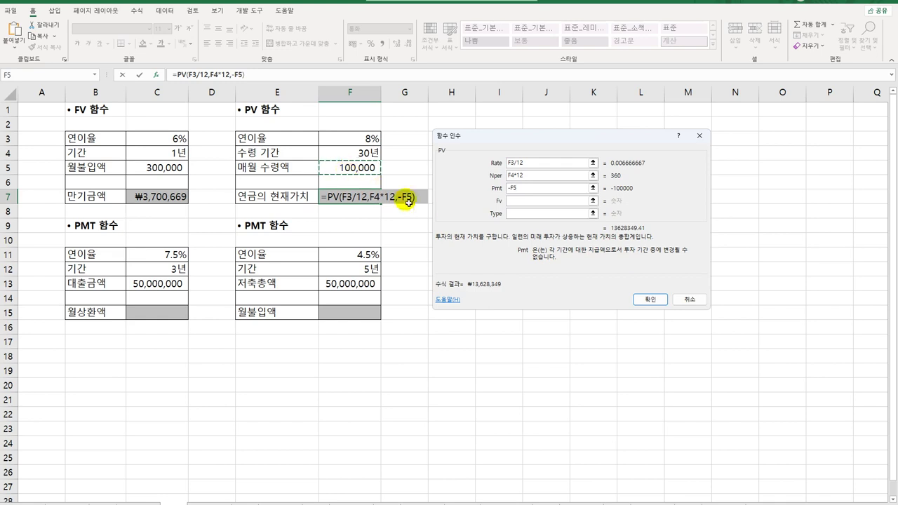
pyautogui.click(518, 214)
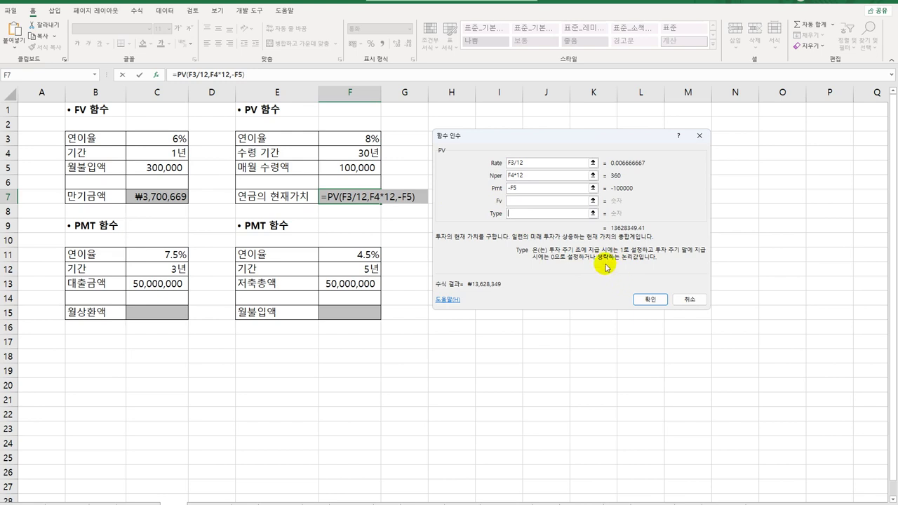
pyautogui.click(651, 299)
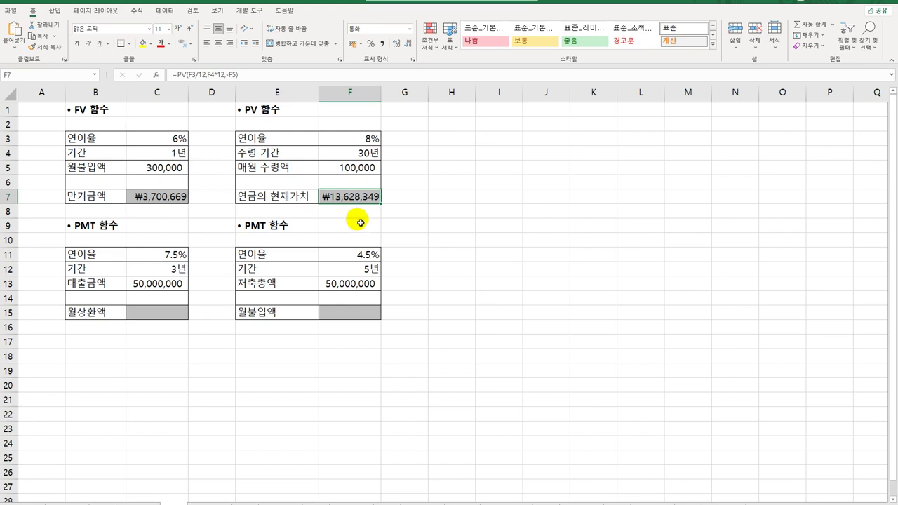
# - Examine the loan amount, period and annual rate in the first PMT table that the monthly repayment depends on
pyautogui.click(157, 319)
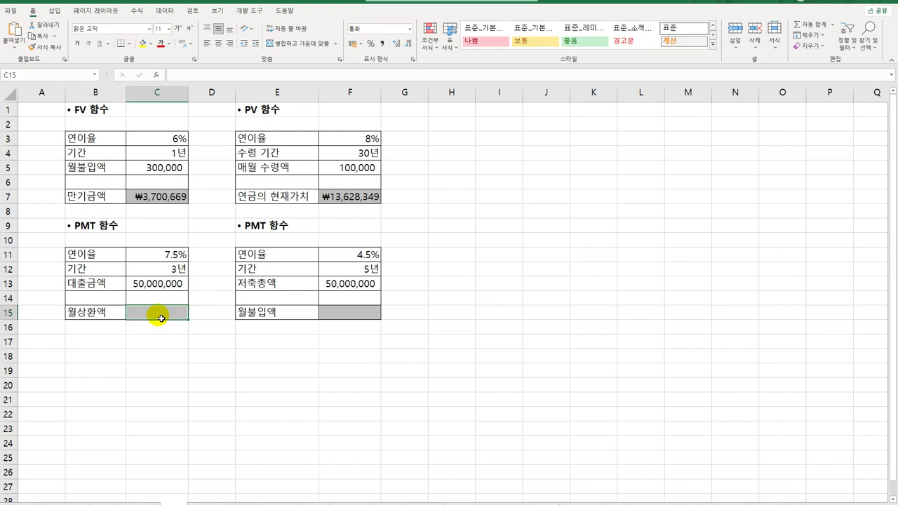
pyautogui.click(155, 285)
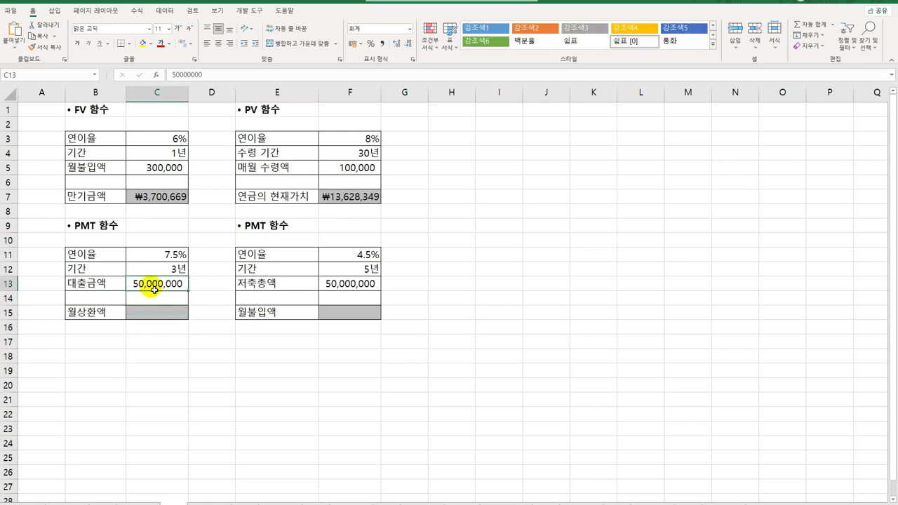
pyautogui.click(164, 274)
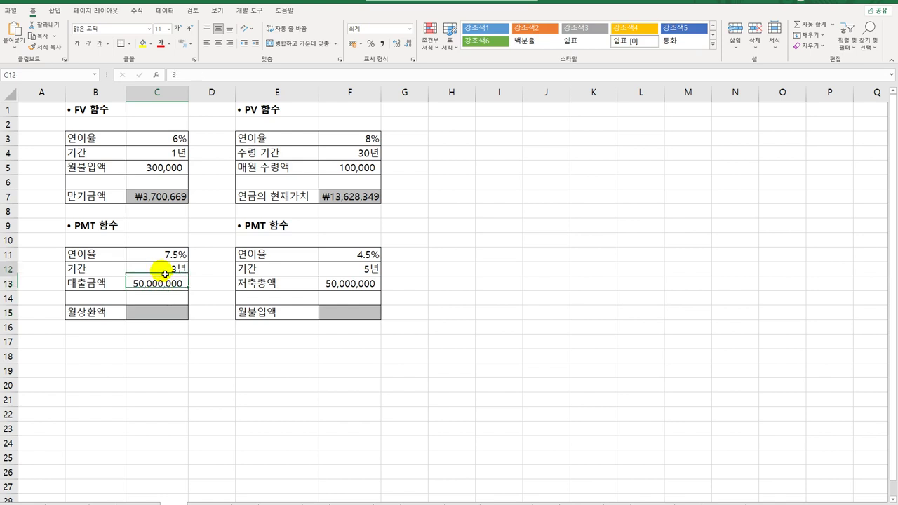
pyautogui.click(172, 258)
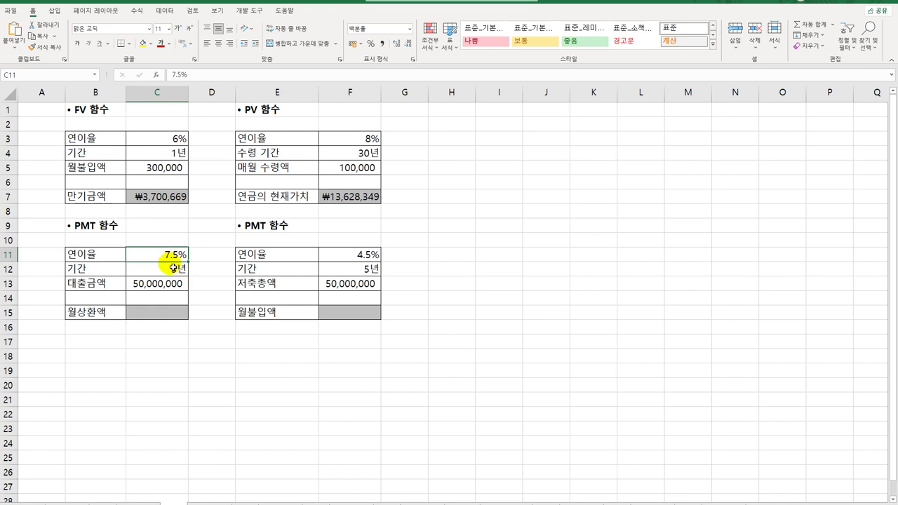
pyautogui.click(169, 313)
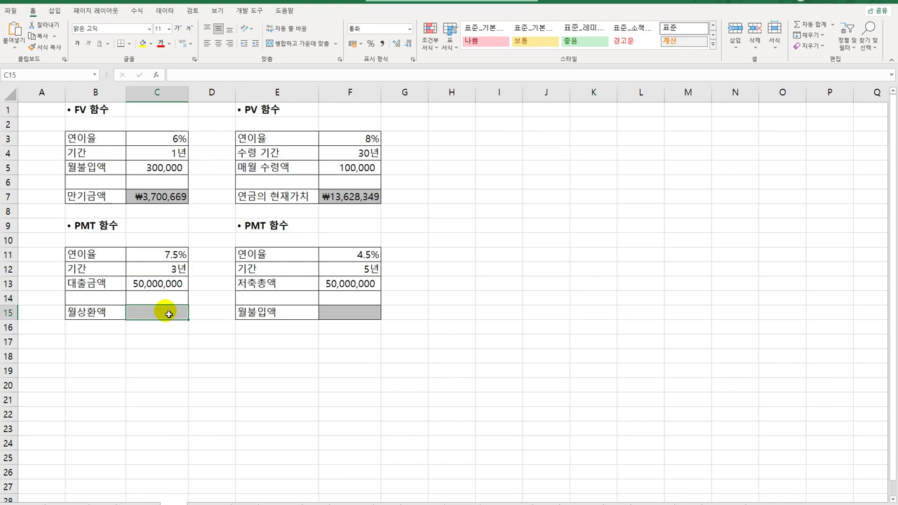
pyautogui.click(100, 226)
# - Insert the PMT function in the monthly repayment cell C15 and open its function arguments beside the tables
pyautogui.click(166, 320)
pyautogui.write('=pmt')
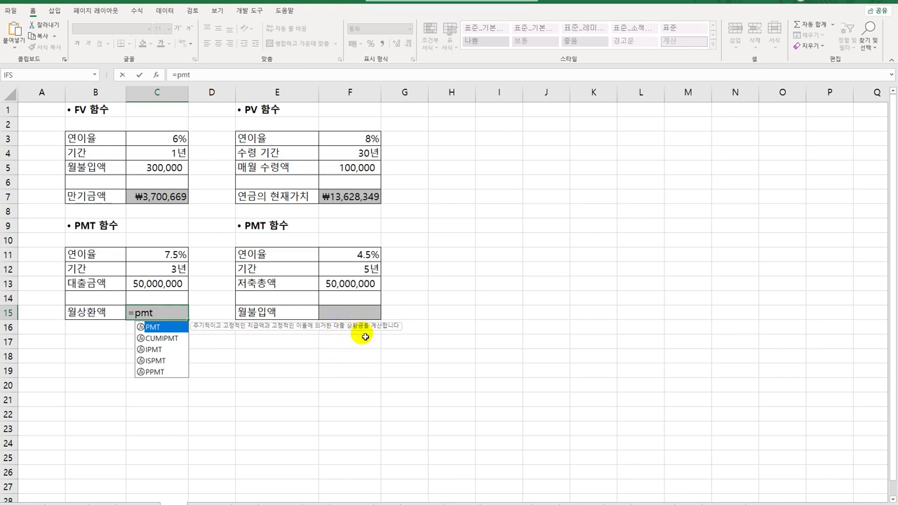
pyautogui.doubleClick(164, 327)
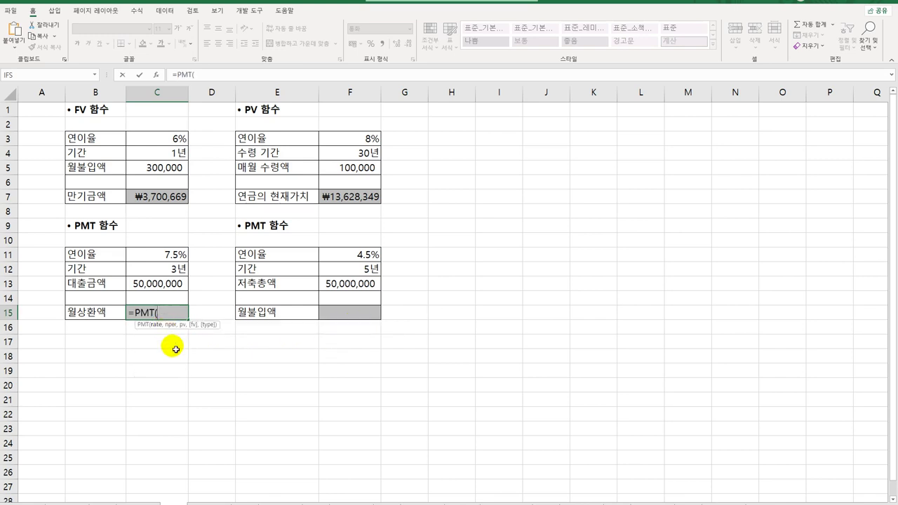
pyautogui.click(156, 74)
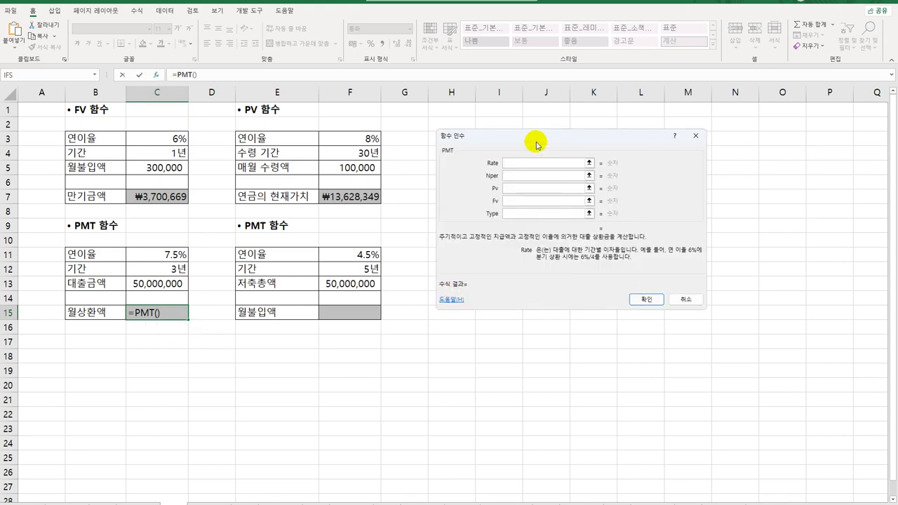
pyautogui.moveTo(526, 135); pyautogui.dragTo(483, 143)
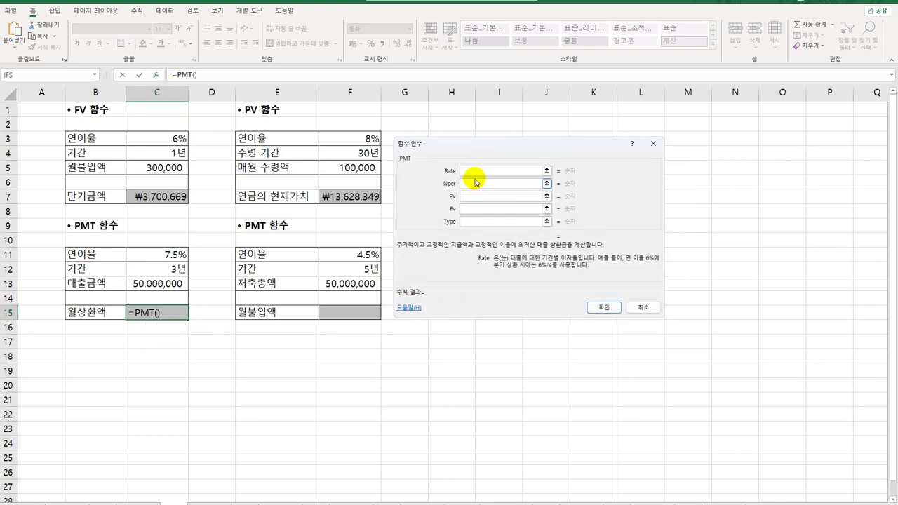
# - Set the monthly repayment PMT function's Rate argument to C11/12 and its Nper argument to C12*12
pyautogui.click(479, 172)
pyautogui.click(161, 253)
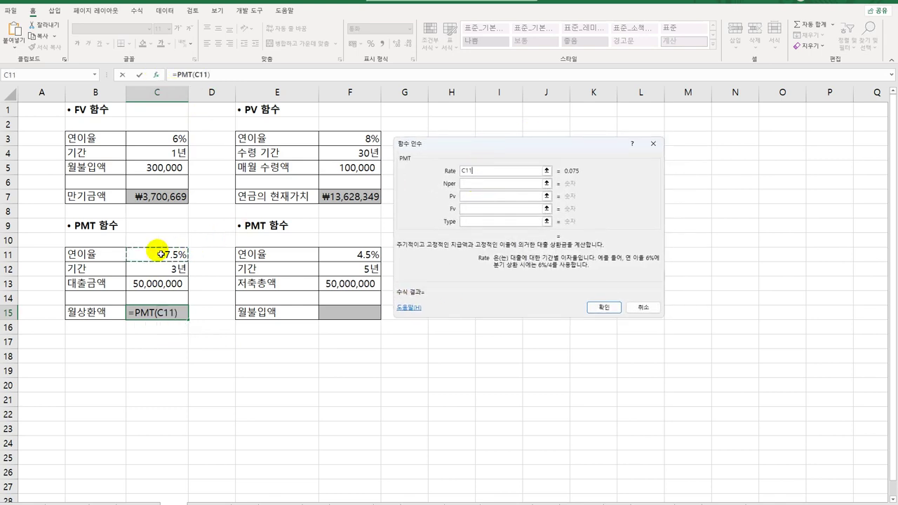
pyautogui.write('/12')
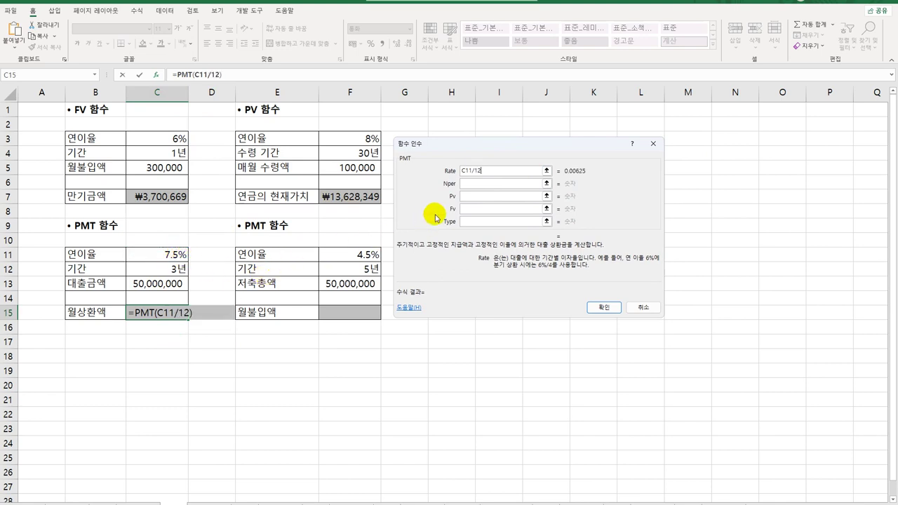
pyautogui.click(467, 184)
pyautogui.click(170, 268)
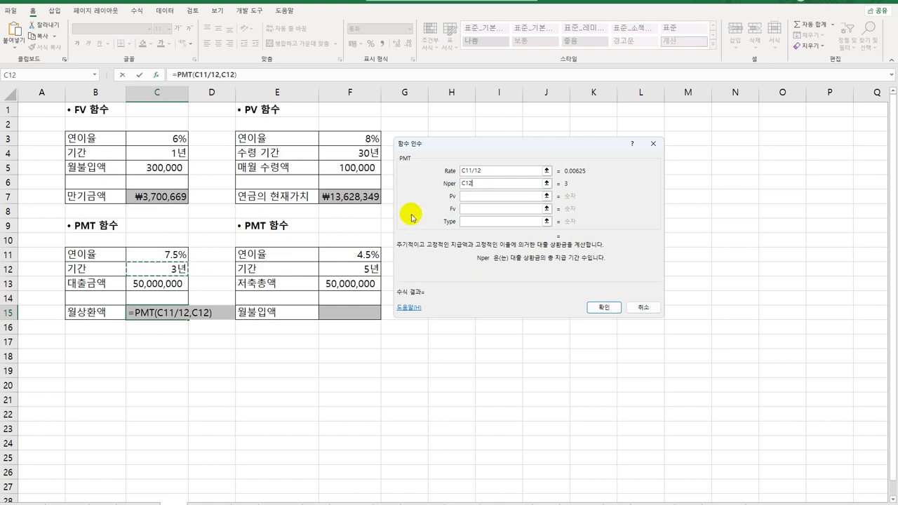
pyautogui.write('*')
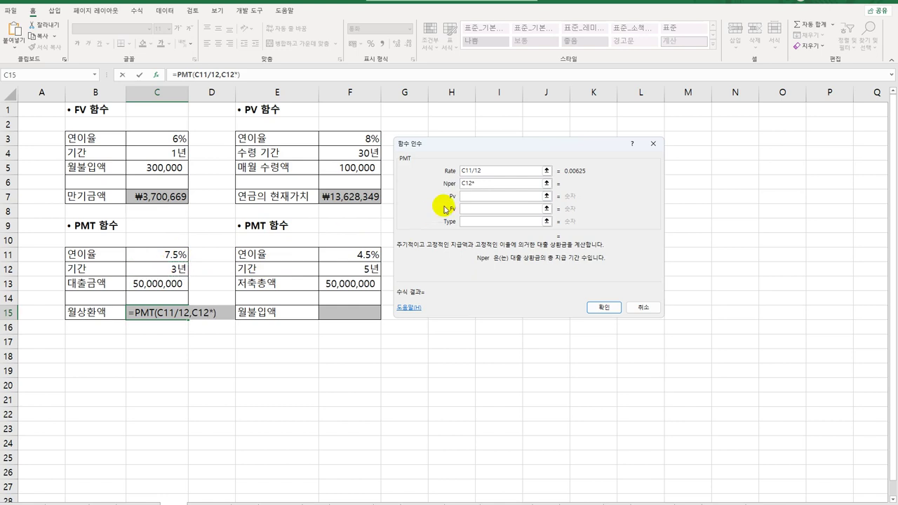
pyautogui.write('12')
# - Set the PMT function's Pv argument to -C13, leave Fv and Type empty, and enter the formula in C15
pyautogui.click(466, 196)
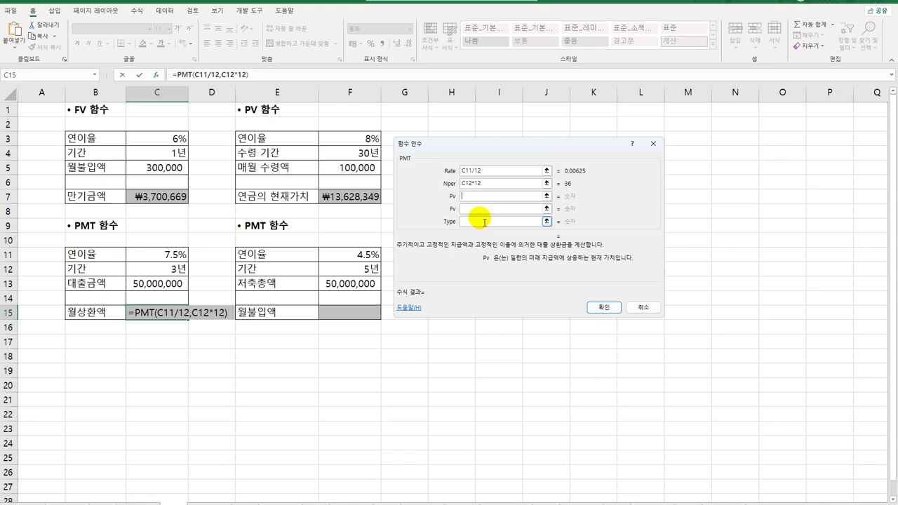
pyautogui.write('-')
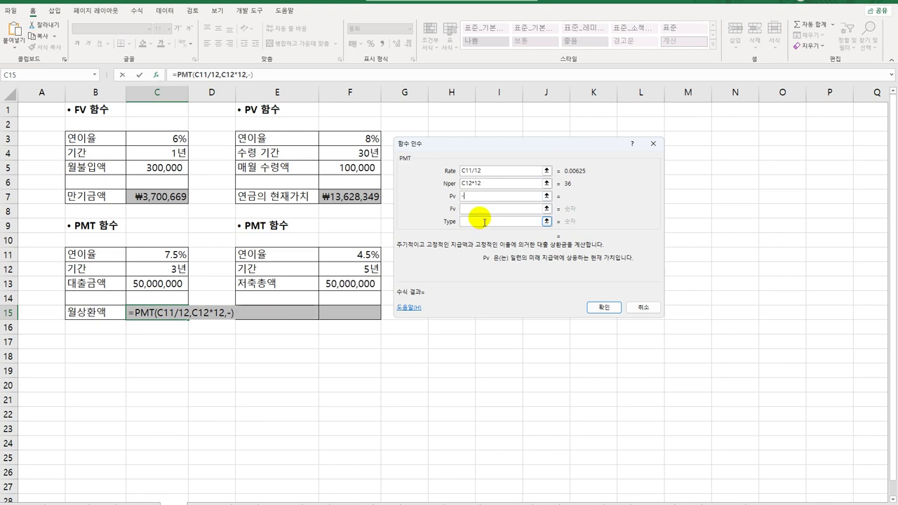
pyautogui.click(165, 284)
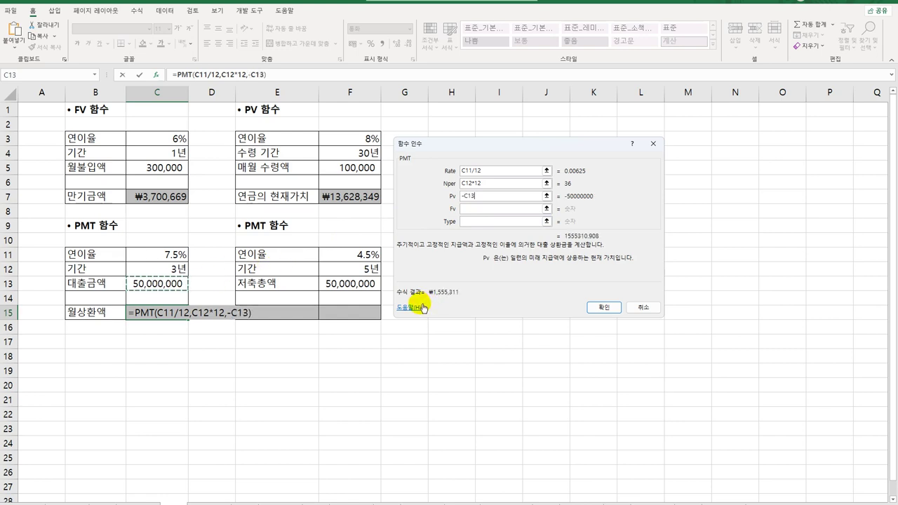
pyautogui.click(492, 210)
pyautogui.click(486, 221)
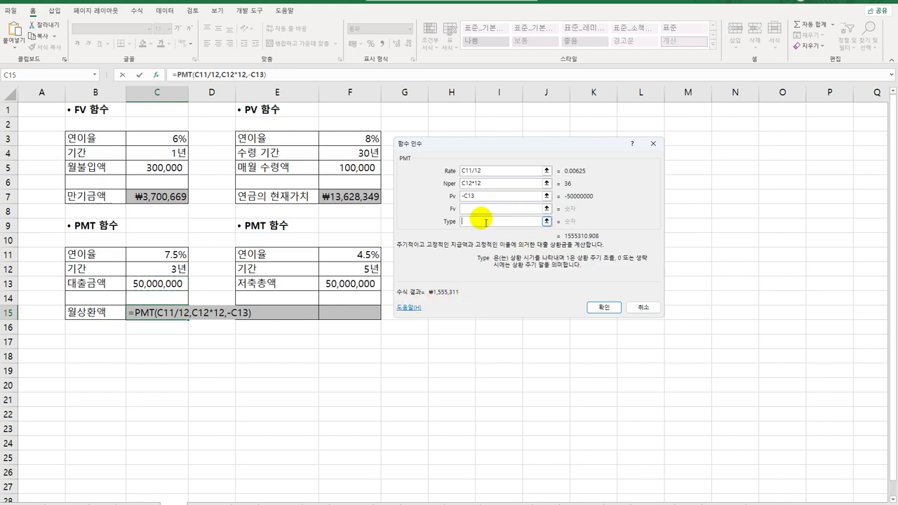
pyautogui.click(604, 307)
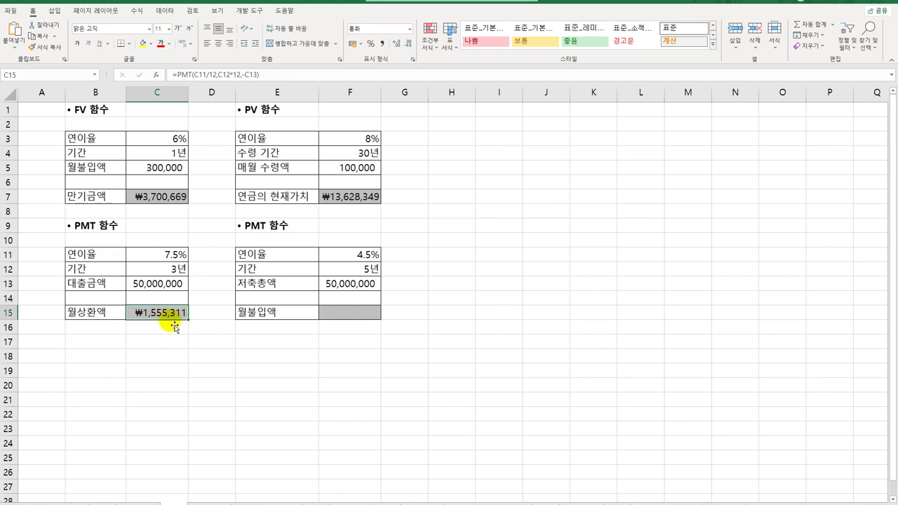
# - Insert the PMT function in the savings table's monthly payment cell F15 and open its function arguments
pyautogui.click(351, 312)
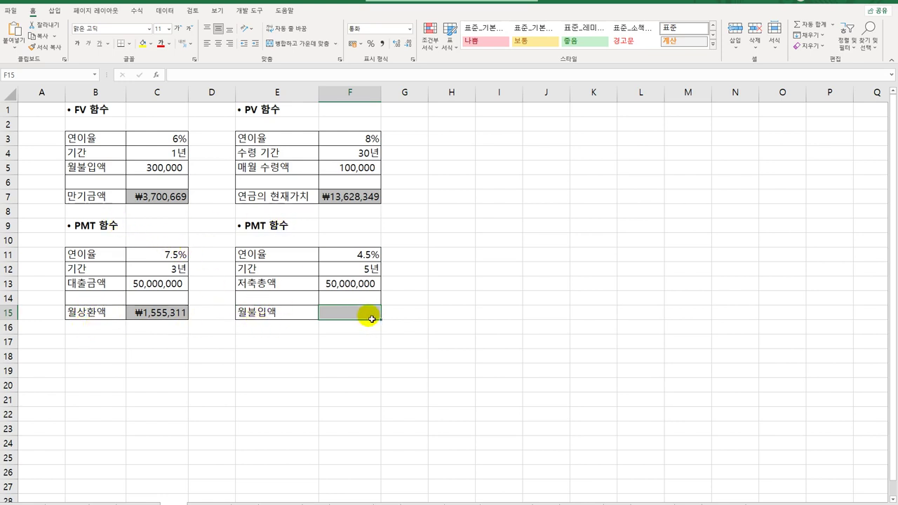
pyautogui.write('=')
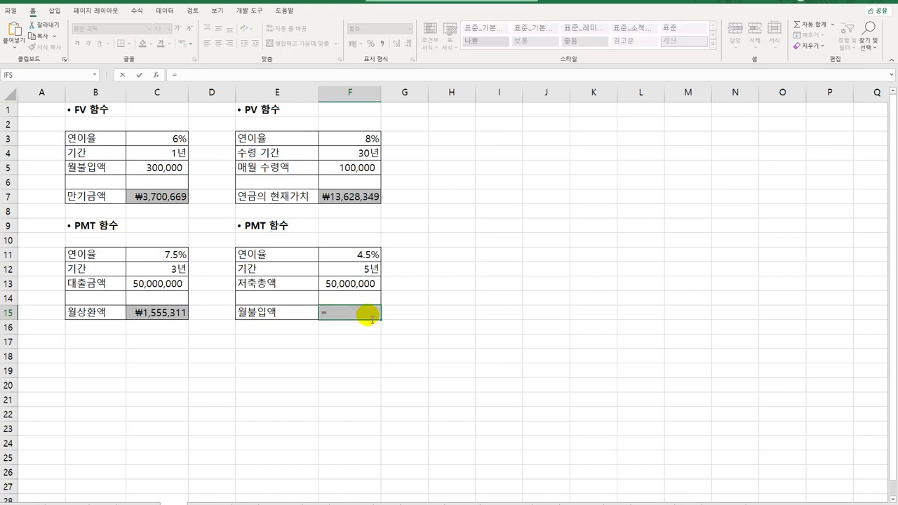
pyautogui.write('pm')
pyautogui.press('Tab')
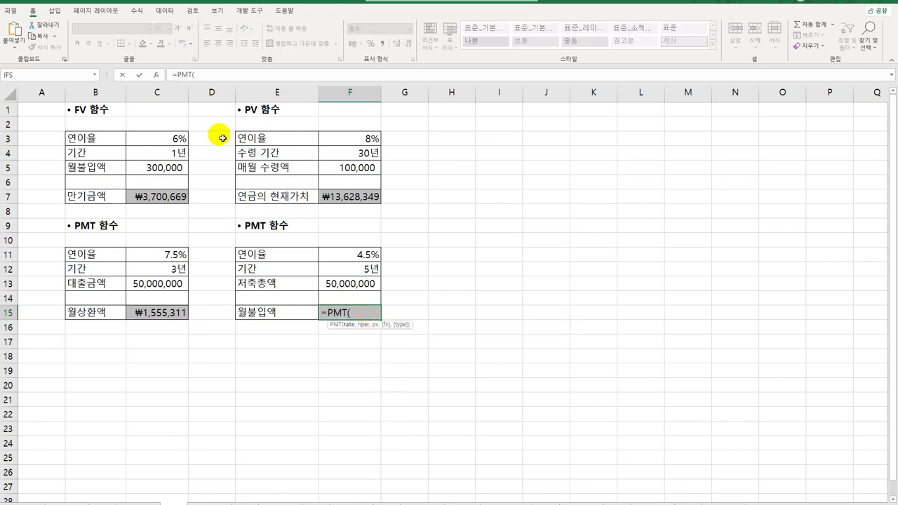
pyautogui.click(156, 75)
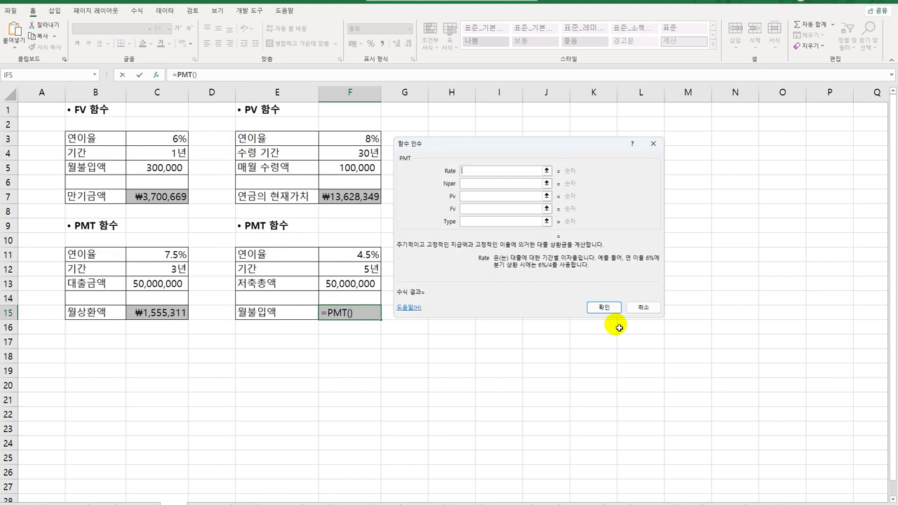
# - Set the savings PMT function's Rate argument to F11/12 and its Nper argument to F12*12
pyautogui.click(348, 257)
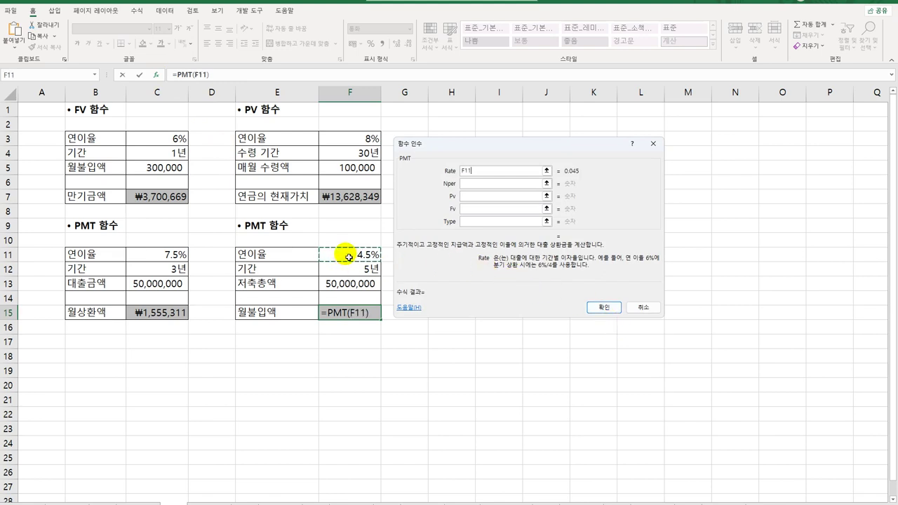
pyautogui.write('/12')
pyautogui.click(481, 183)
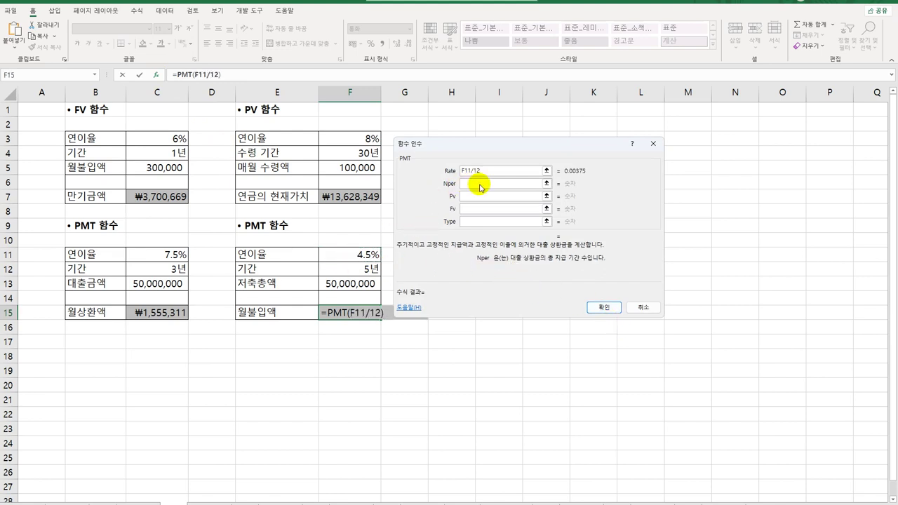
pyautogui.click(361, 269)
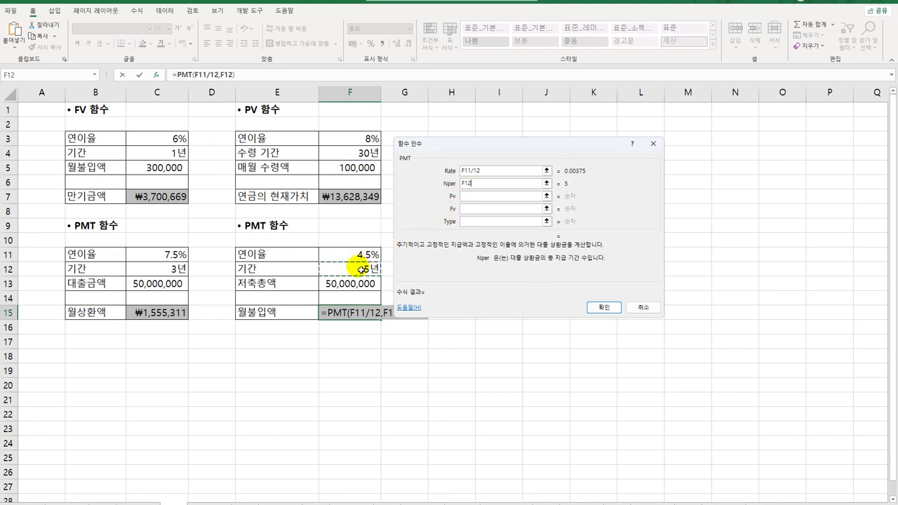
pyautogui.write('*12')
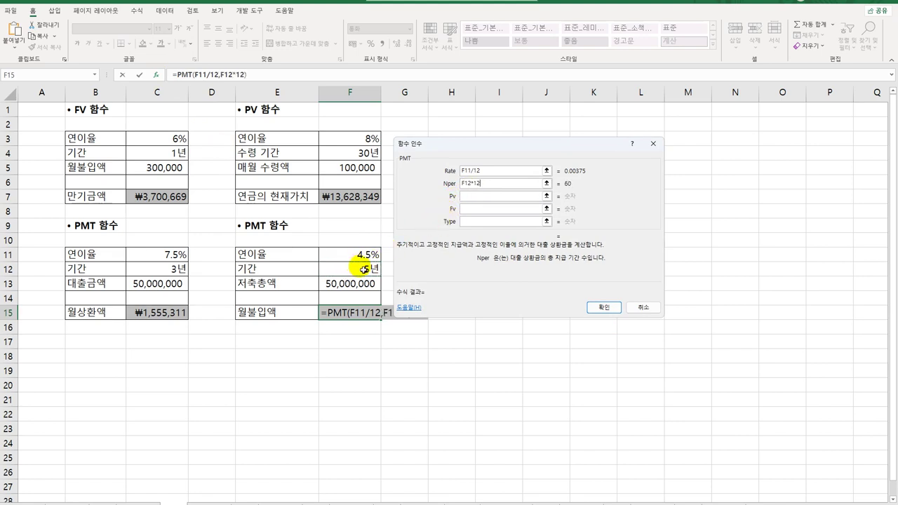
# - Set the savings PMT function's Pv argument to -F13 and enter the formula in F15
pyautogui.click(479, 203)
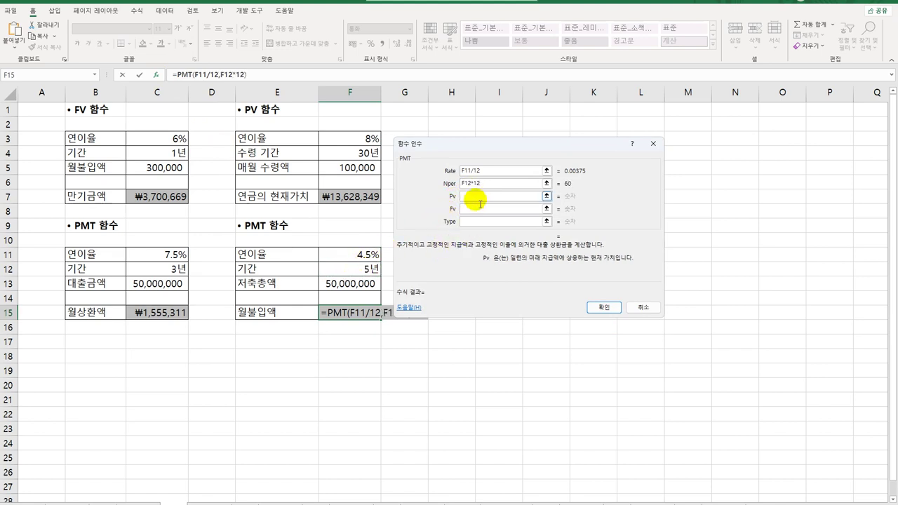
pyautogui.write('-')
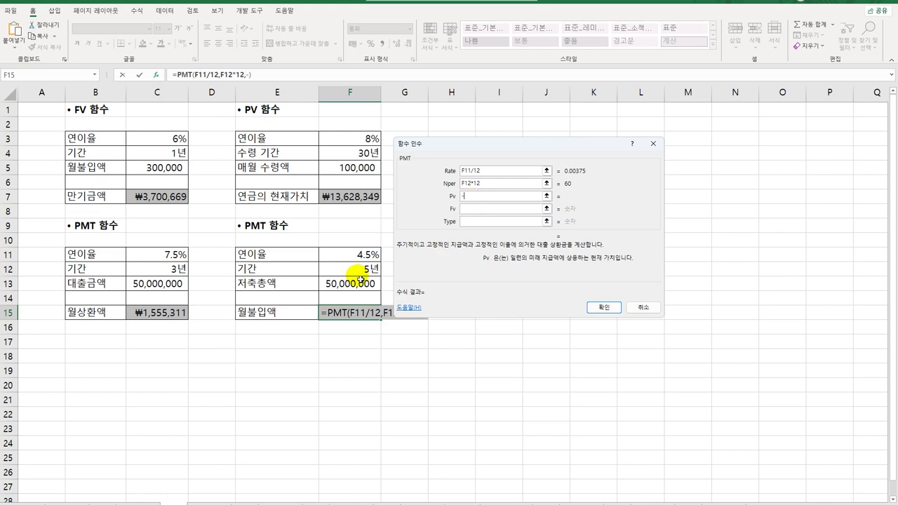
pyautogui.click(358, 288)
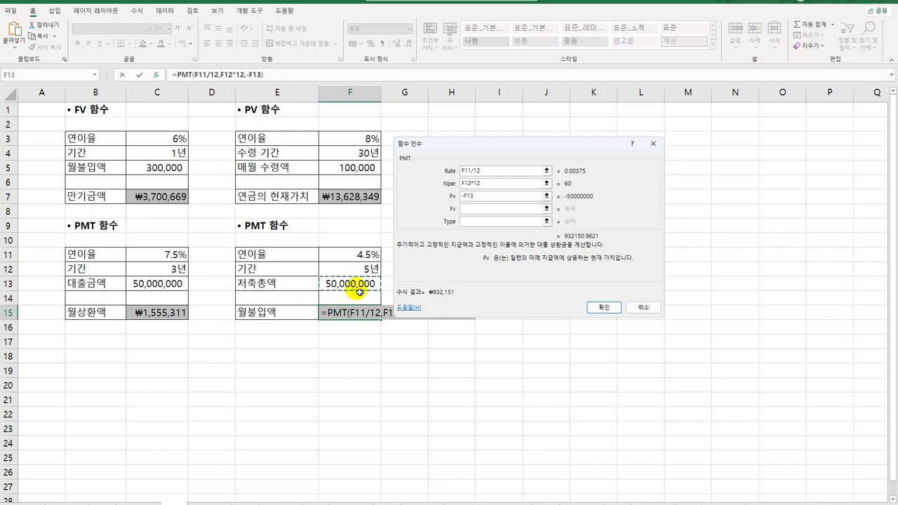
pyautogui.click(604, 309)
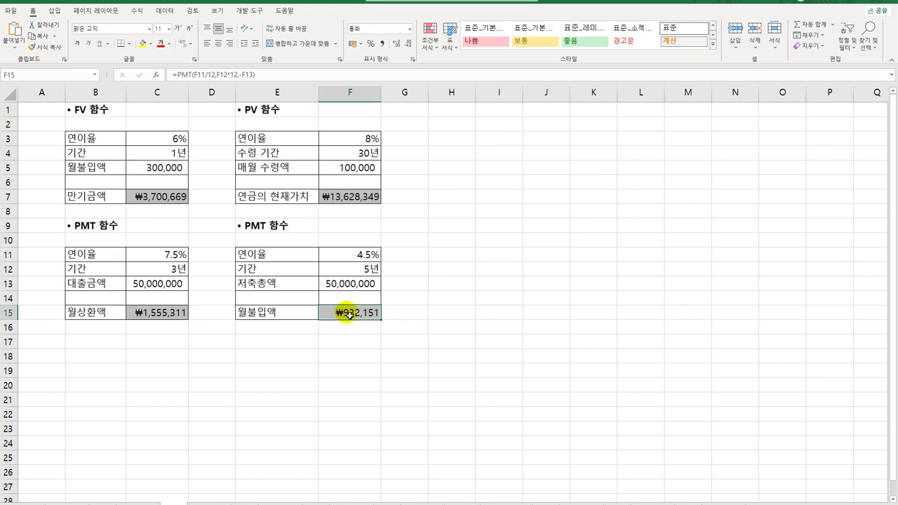
# - Reopen the function arguments of the savings PMT formula in F15 and clear the Pv argument
pyautogui.doubleClick(349, 315)
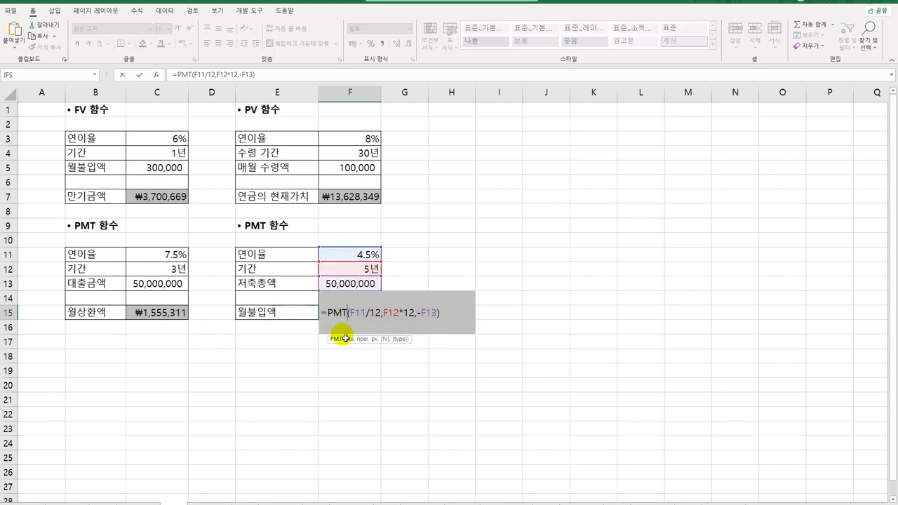
pyautogui.click(157, 76)
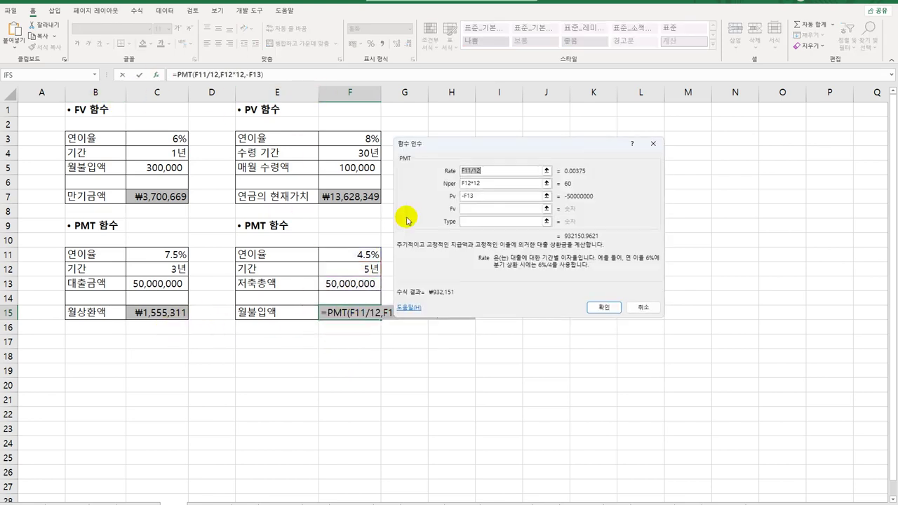
pyautogui.click(477, 197)
pyautogui.moveTo(477, 199); pyautogui.dragTo(457, 199)
pyautogui.press('BackSpace')
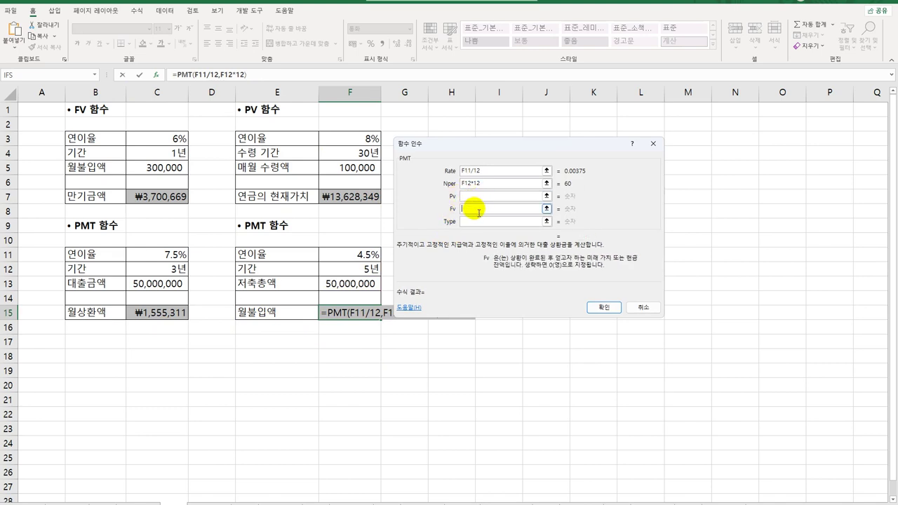
# - Set the savings PMT function's Fv argument to -F13 and enter the formula in F15
pyautogui.click(467, 209)
pyautogui.write('-')
pyautogui.click(354, 286)
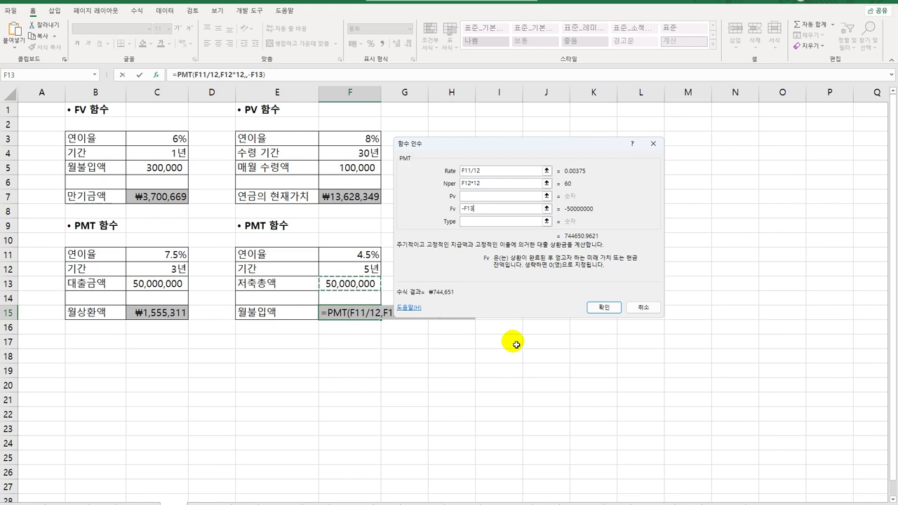
pyautogui.click(607, 309)
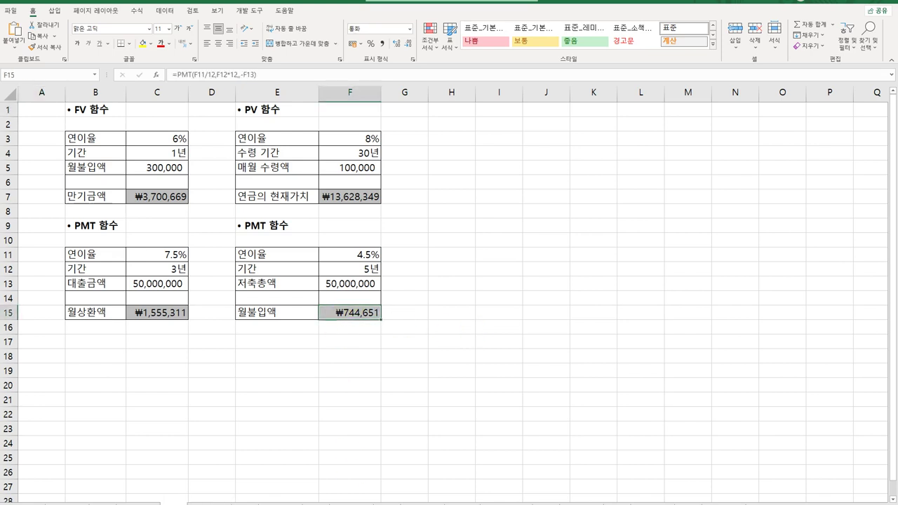
# - Compare the loan repayment formula in C15 and its loan amount with the savings payment formula in F15 and its savings total
pyautogui.click(162, 317)
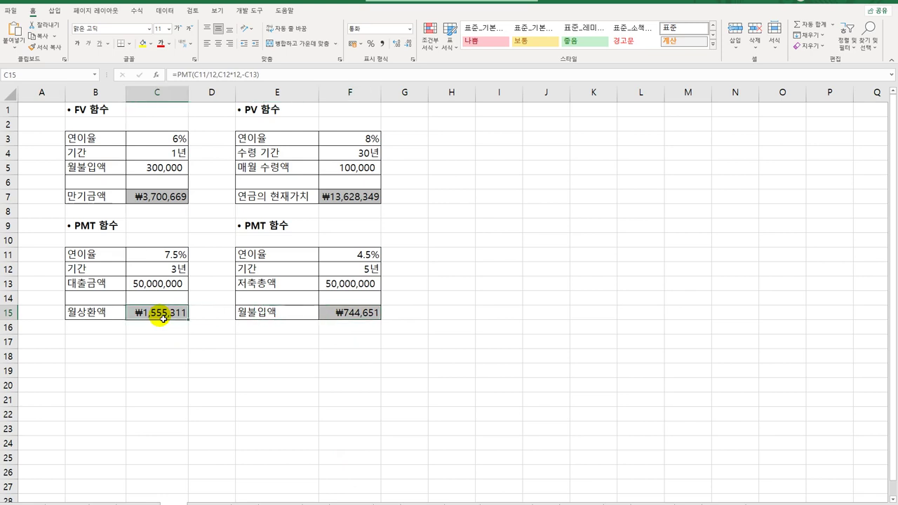
pyautogui.click(171, 285)
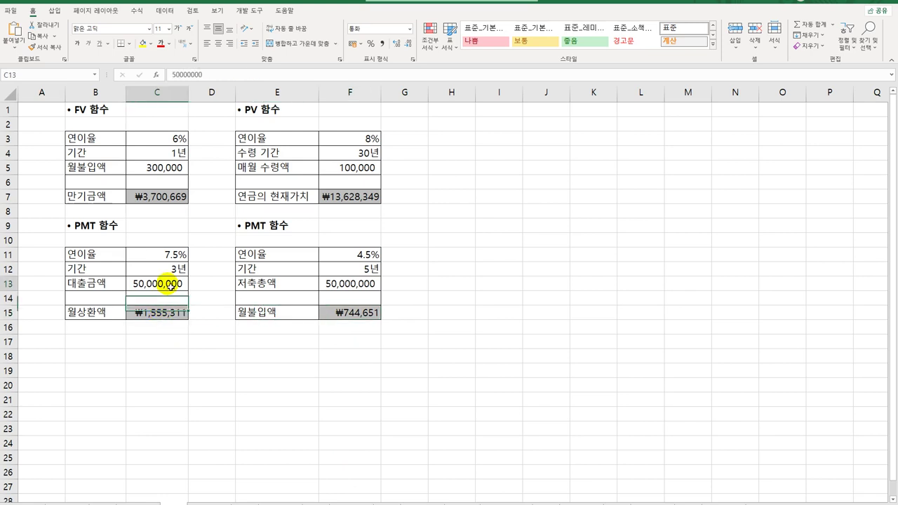
pyautogui.click(341, 315)
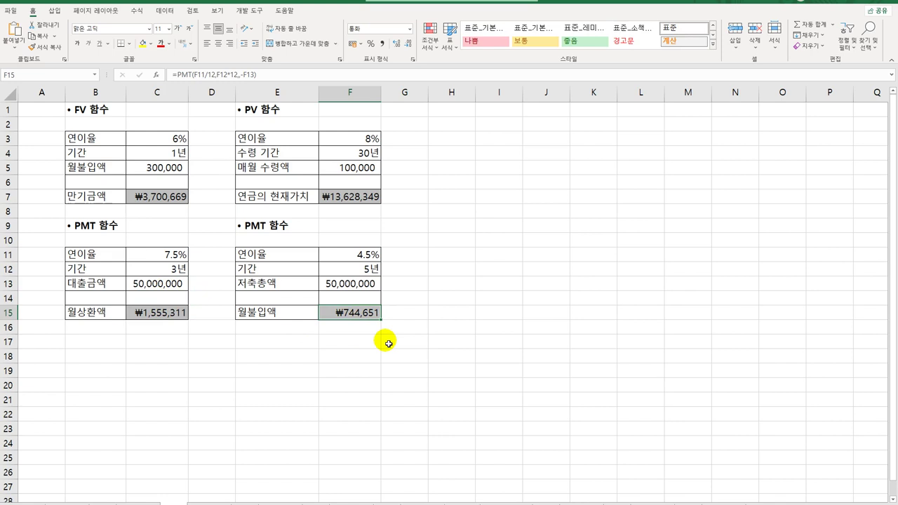
pyautogui.click(351, 287)
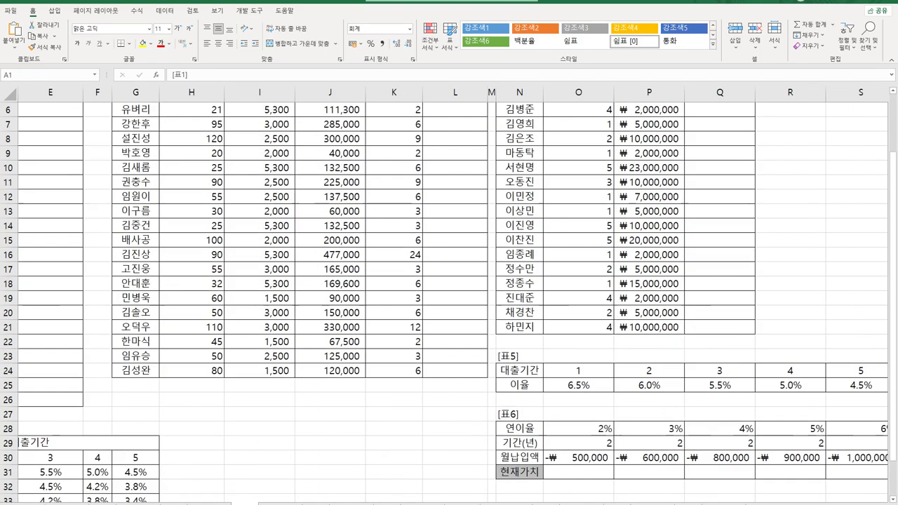
# - Switch to the next worksheet, which holds the loan tables, starting from [표1]
pyautogui.hotkey('ctrl', 'pagedown')
pyautogui.scroll(2, 435, 427)
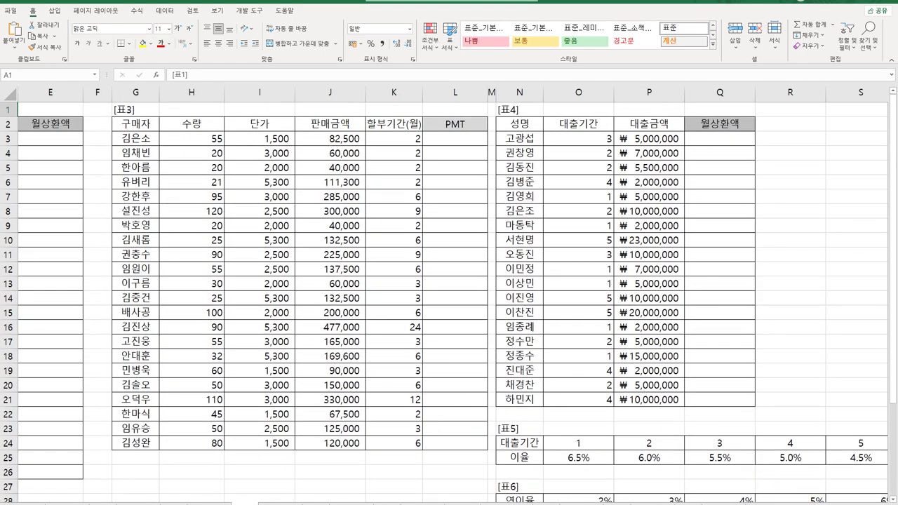
pyautogui.hscroll(-3, 594, 463)
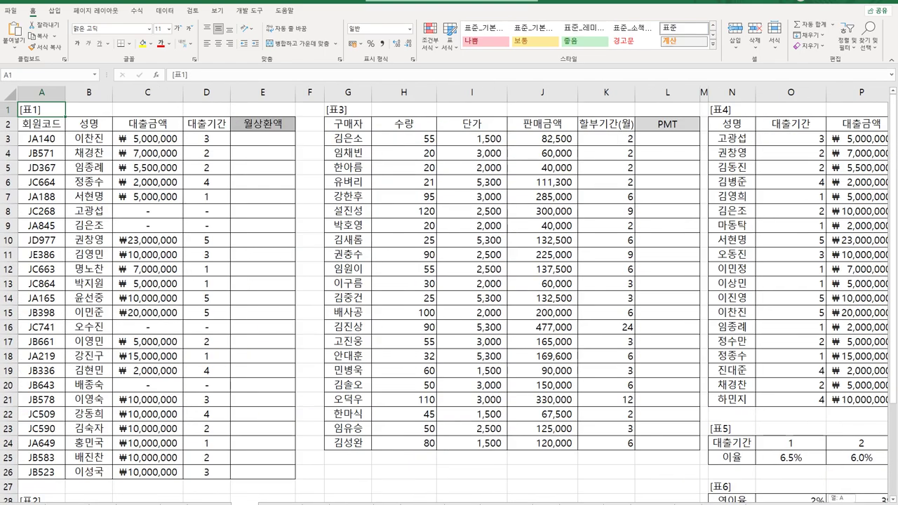
# - Examine the member codes and loan periods in [표1] against the code list and interest rate grid in [표2]
pyautogui.click(259, 135)
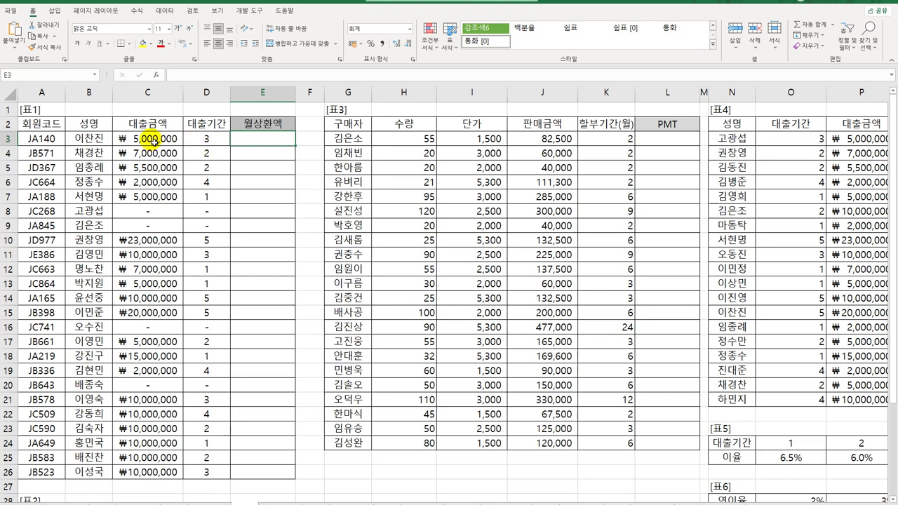
pyautogui.click(44, 139)
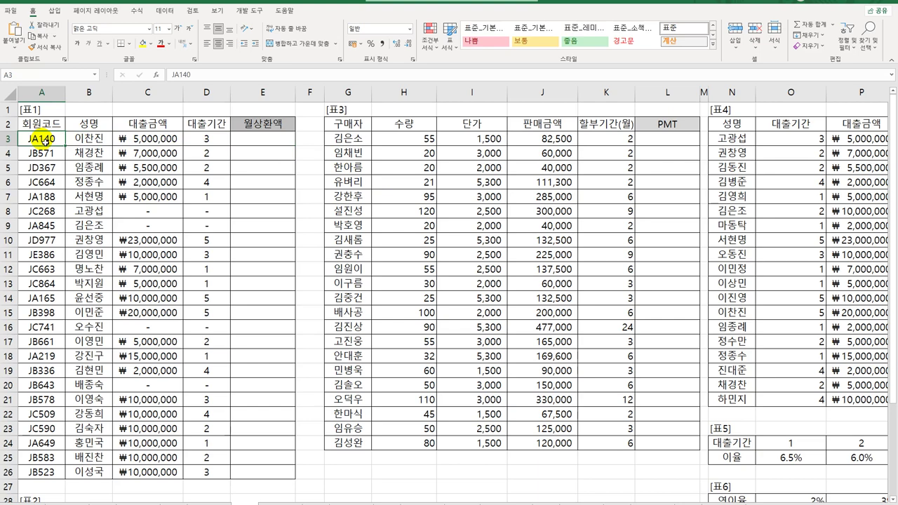
pyautogui.click(211, 144)
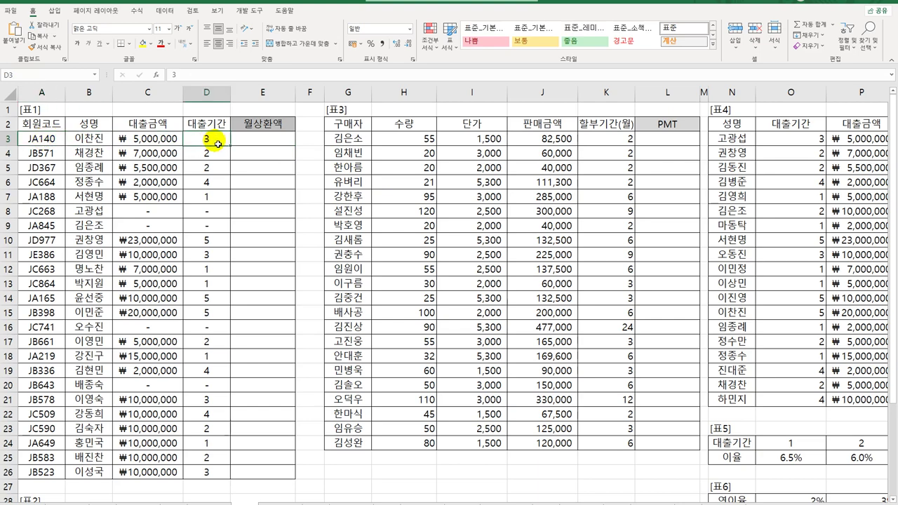
pyautogui.scroll(-3, 186, 298)
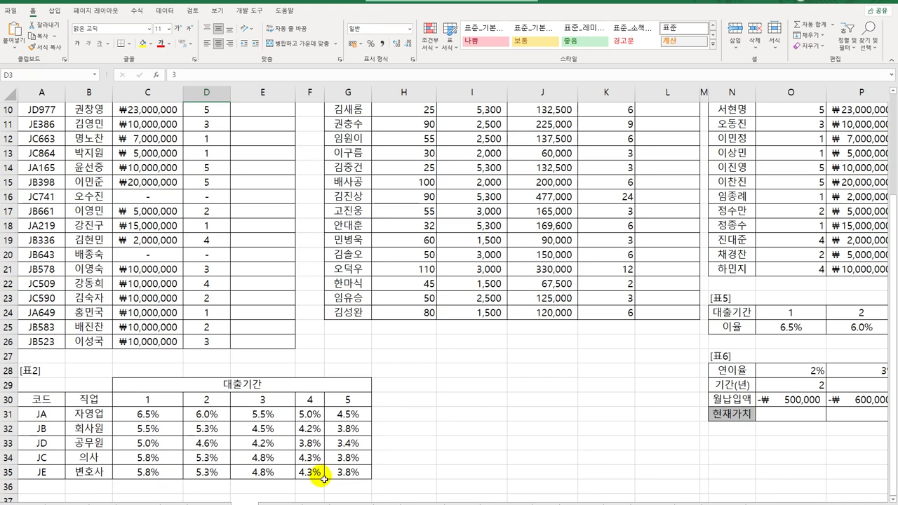
pyautogui.moveTo(42, 414); pyautogui.dragTo(50, 465)
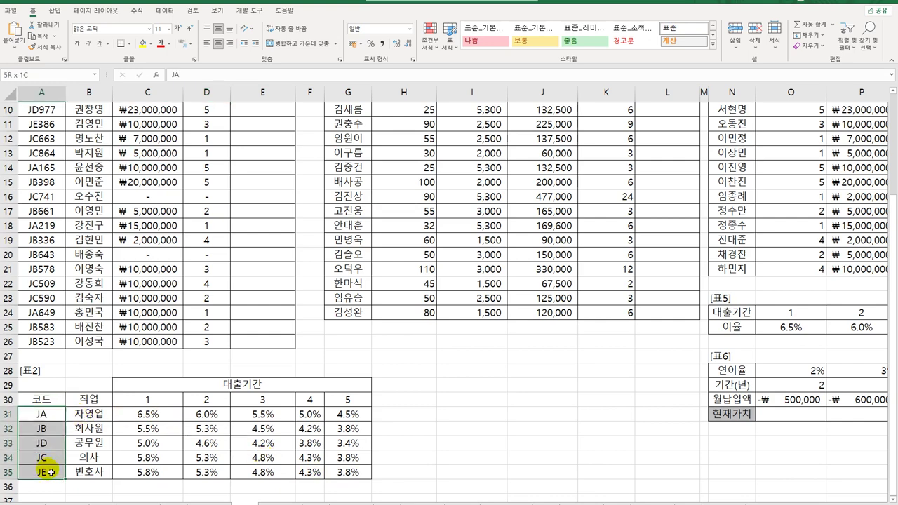
pyautogui.scroll(3, 60, 316)
pyautogui.moveTo(42, 138); pyautogui.dragTo(56, 468)
pyautogui.scroll(-3, 63, 449)
pyautogui.moveTo(42, 414); pyautogui.dragTo(43, 479)
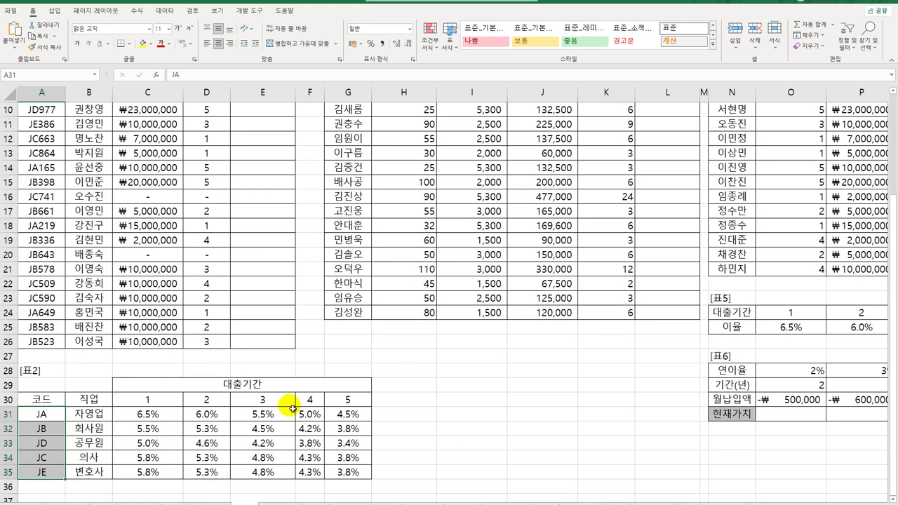
pyautogui.moveTo(147, 414); pyautogui.dragTo(349, 480)
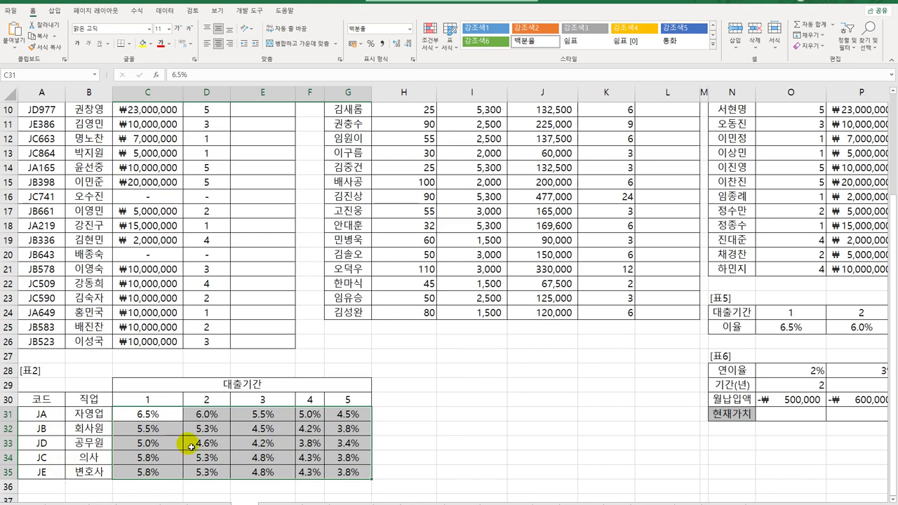
# - Enter =LEFT(A3,2) in E3 to extract the member code's first two characters and fill it down to E26
pyautogui.scroll(3, 210, 417)
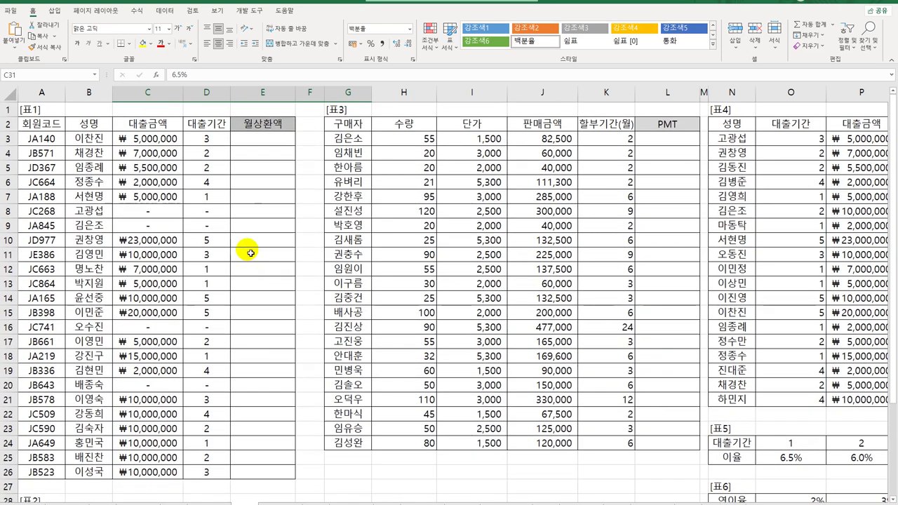
pyautogui.click(263, 138)
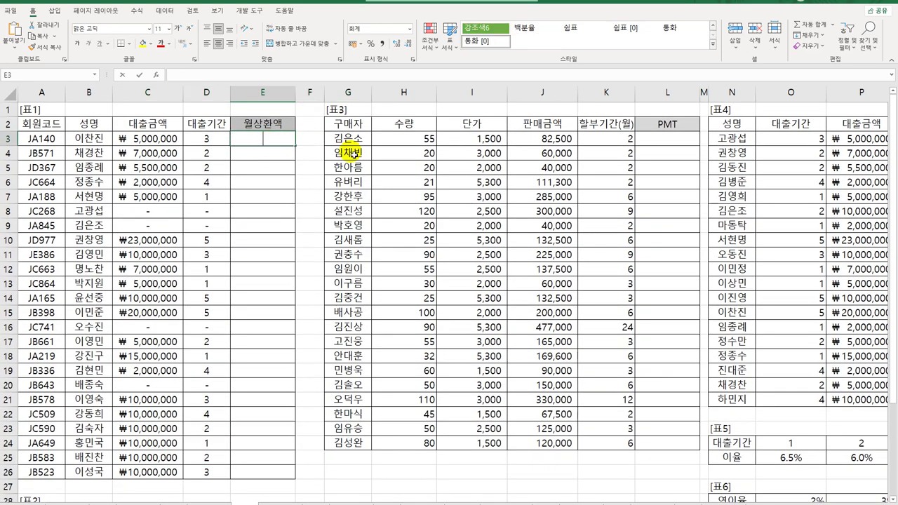
pyautogui.write('=LEFT(')
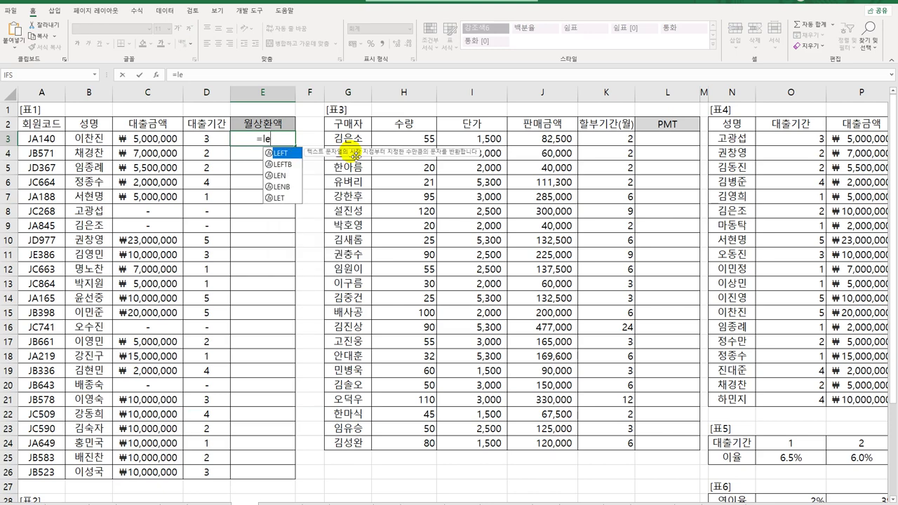
pyautogui.click(64, 138)
pyautogui.write(',2)')
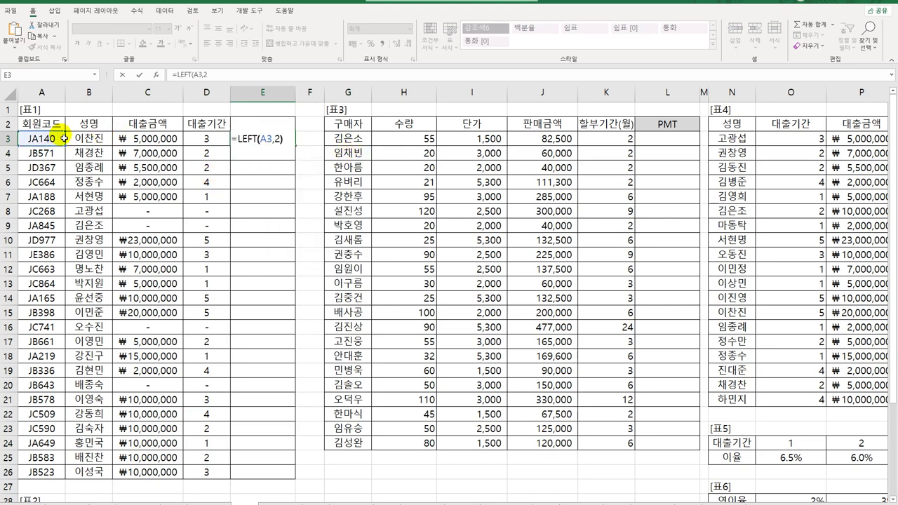
pyautogui.press('Return')
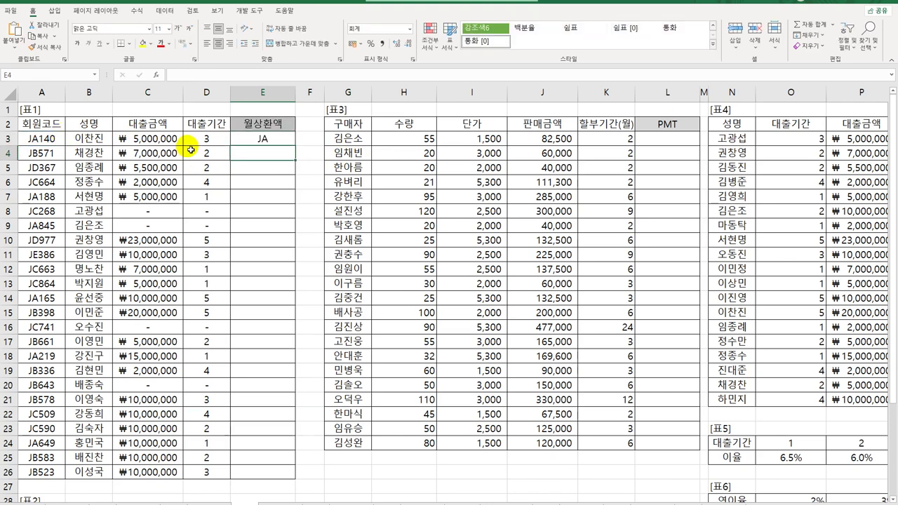
pyautogui.click(260, 138)
pyautogui.doubleClick(297, 149)
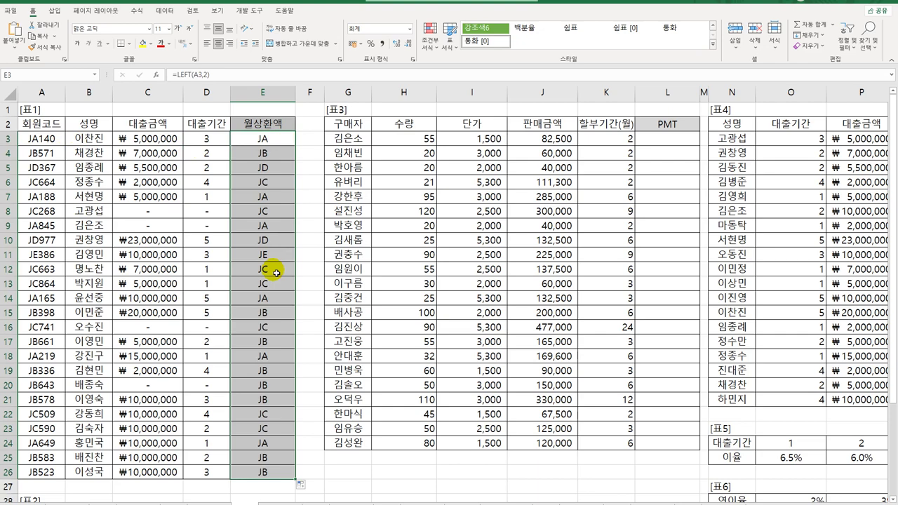
# - Examine the loan period headings and code column of [표2] in relation to the extracted codes in column E
pyautogui.scroll(-3, 270, 273)
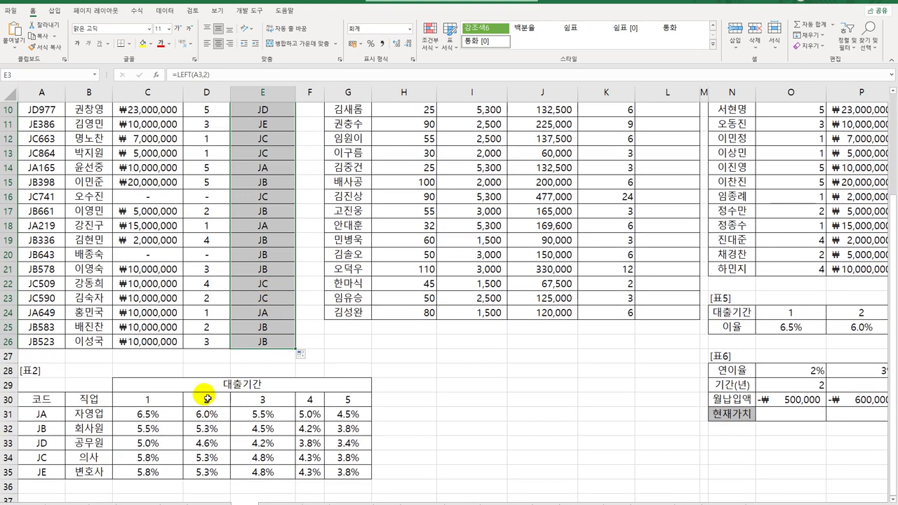
pyautogui.moveTo(162, 406); pyautogui.dragTo(340, 407)
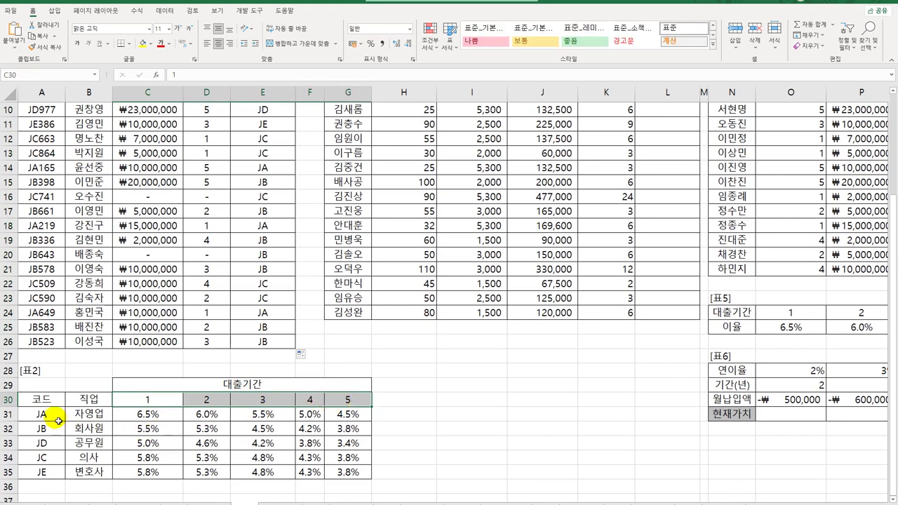
pyautogui.moveTo(57, 417); pyautogui.dragTo(53, 473)
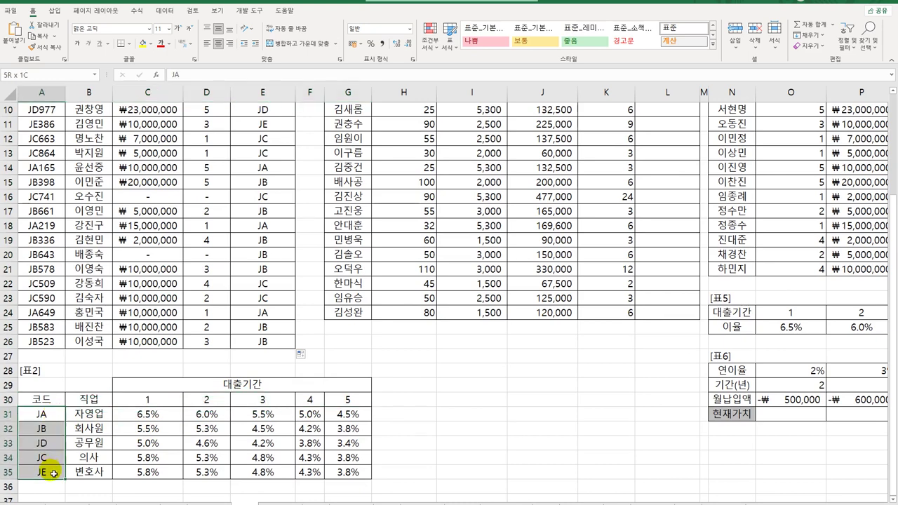
pyautogui.moveTo(53, 476); pyautogui.dragTo(53, 479)
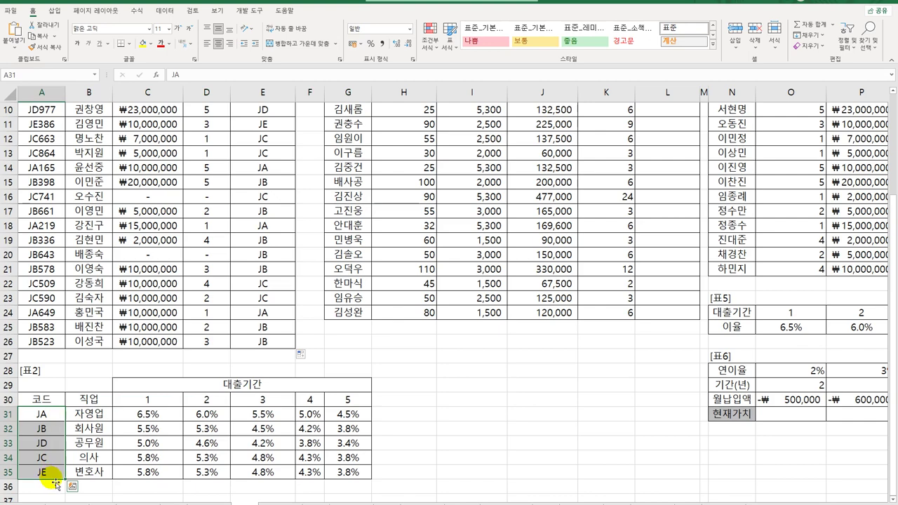
pyautogui.scroll(3, 261, 412)
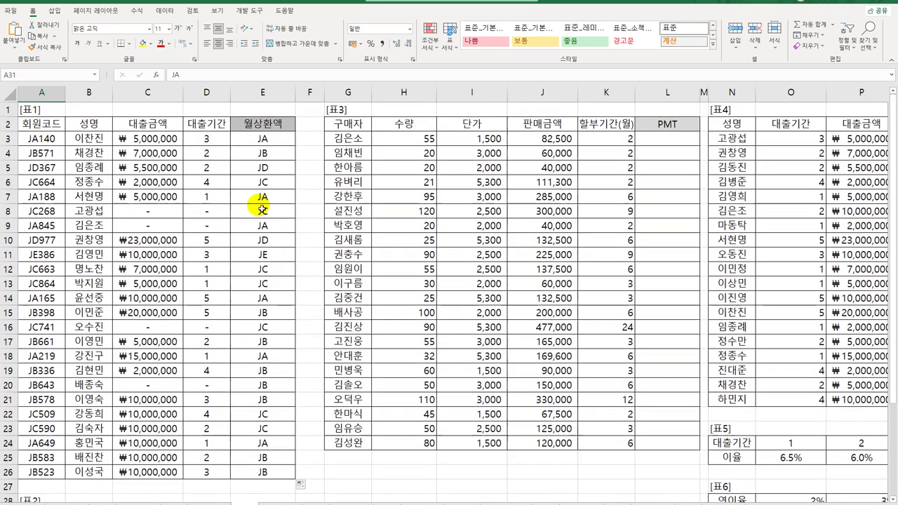
pyautogui.click(267, 142)
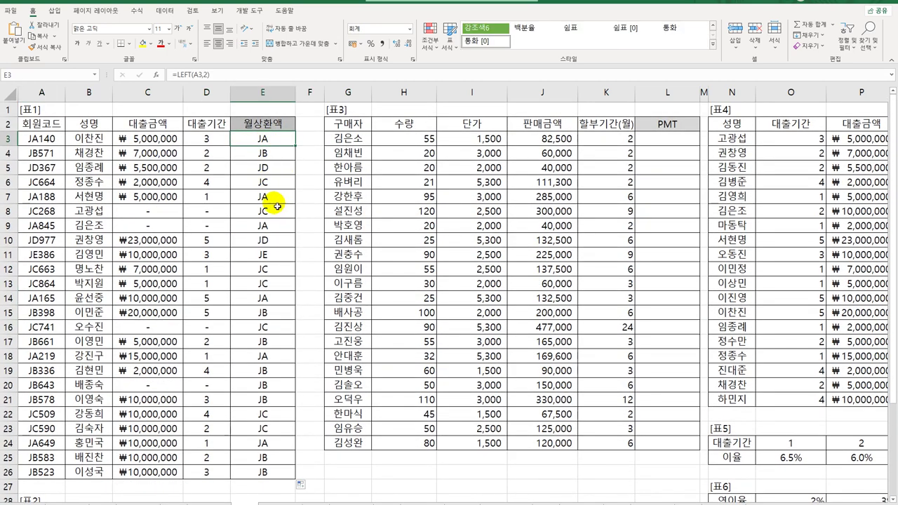
pyautogui.scroll(-1, 259, 239)
pyautogui.scroll(-5, 260, 239)
pyautogui.moveTo(42, 283); pyautogui.dragTo(51, 342)
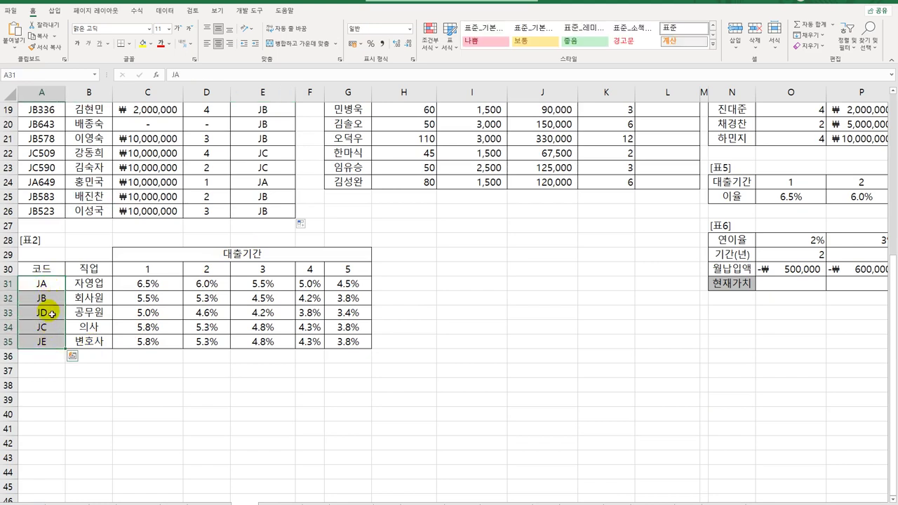
# - Nest the LEFT(A3,2) formula in E3 inside a MATCH function as its lookup value
pyautogui.scroll(6, 169, 306)
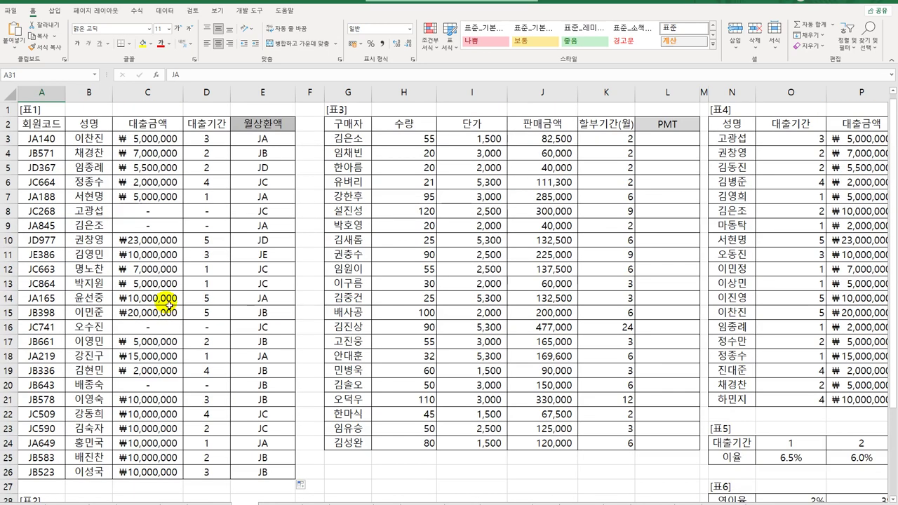
pyautogui.click(242, 139)
pyautogui.write('=LEFT(A3,2)')
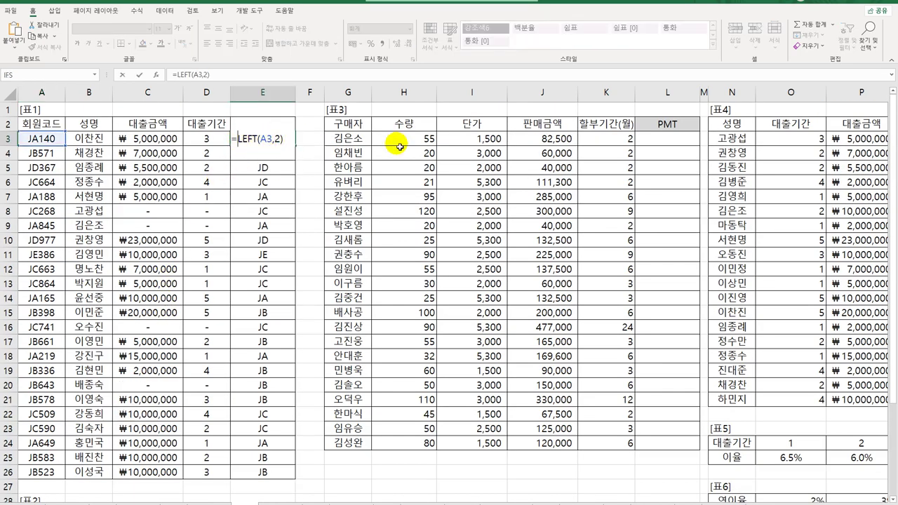
pyautogui.press('Home')
pyautogui.press('Right')
pyautogui.write('mat')
pyautogui.press('Tab')
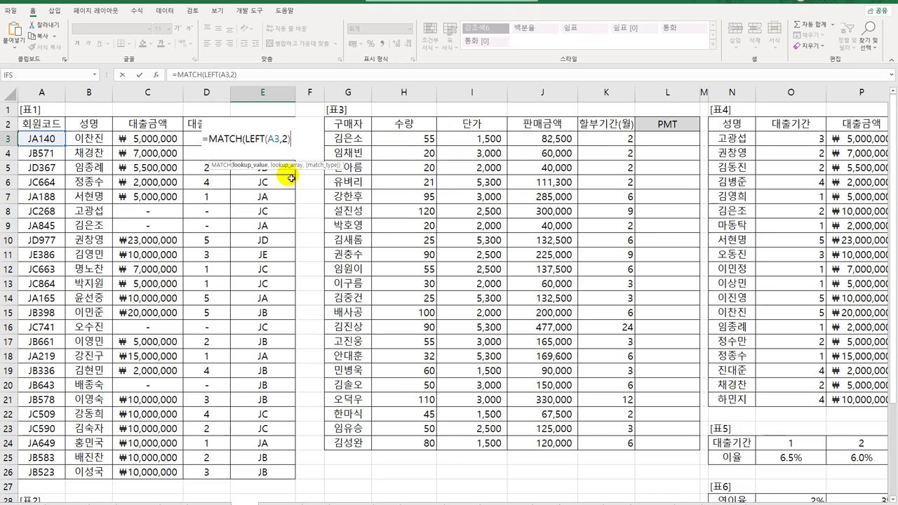
pyautogui.write(',')
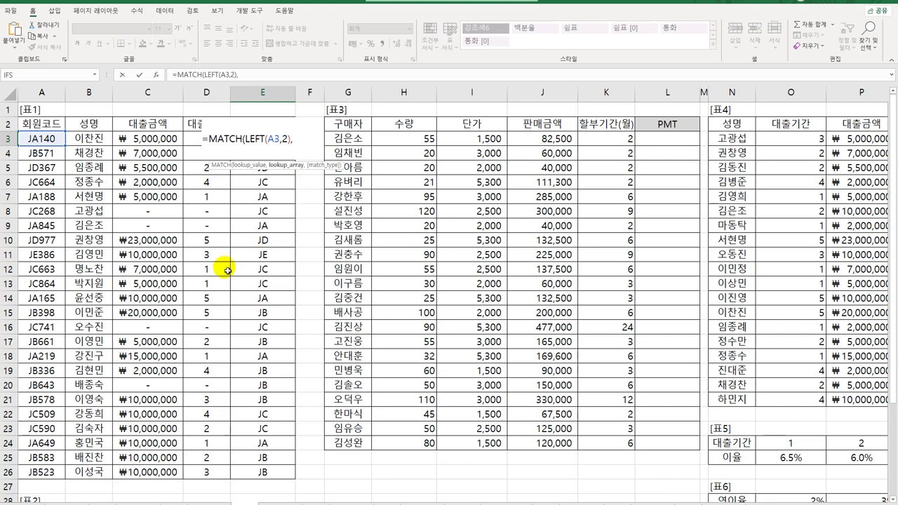
# - Complete E3 as =MATCH(LEFT(A3,2),$A$31:$A$35,0) and fill it down to E26
pyautogui.scroll(-6, 224, 267)
pyautogui.moveTo(41, 284); pyautogui.dragTo(42, 342)
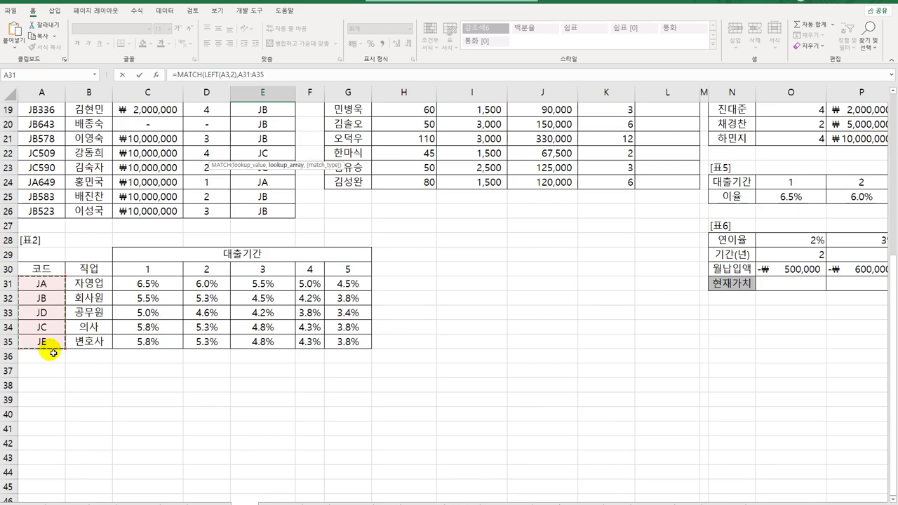
pyautogui.press('F4')
pyautogui.write(',')
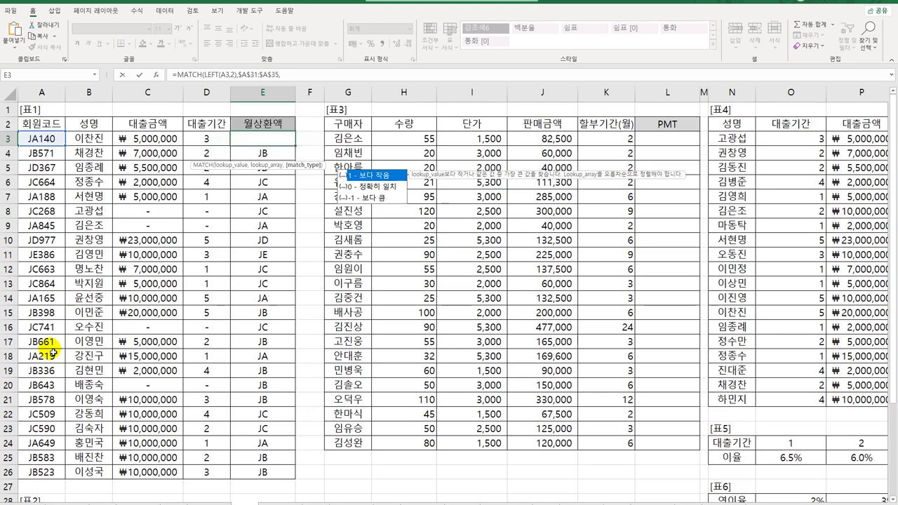
pyautogui.write('0)')
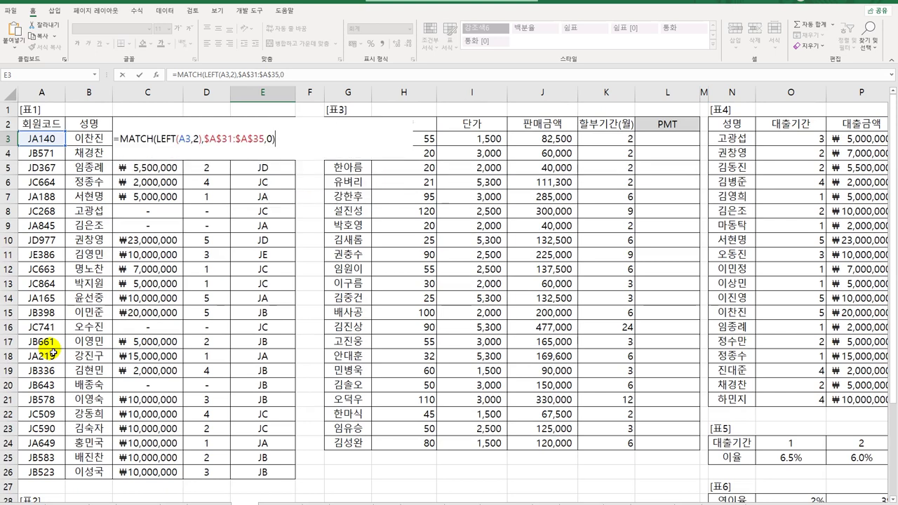
pyautogui.press('Return')
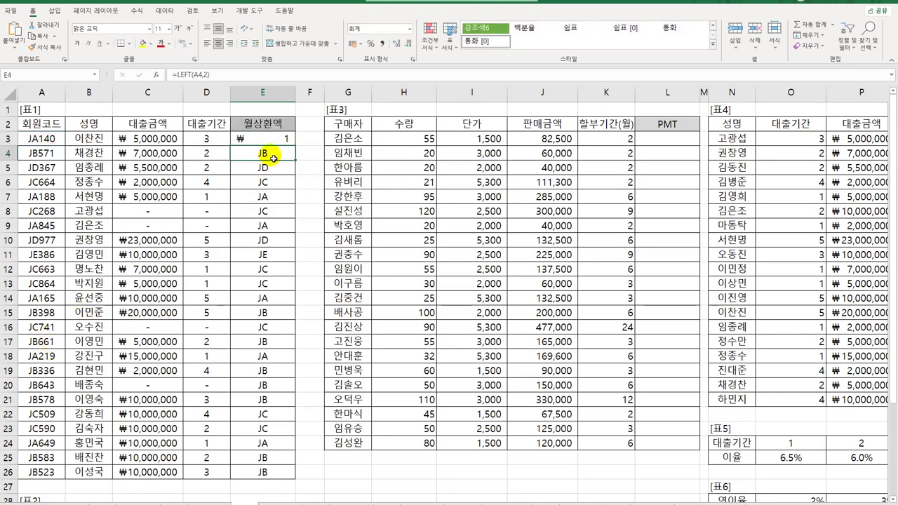
pyautogui.click(284, 143)
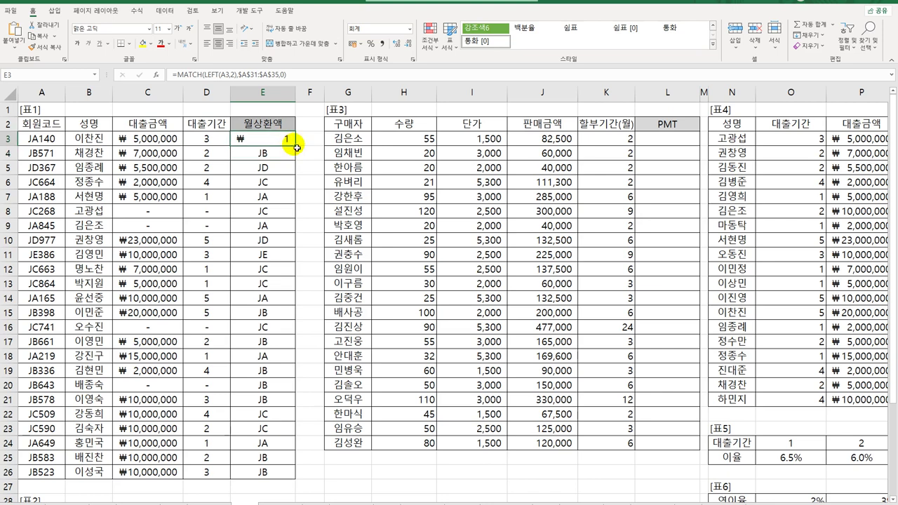
pyautogui.doubleClick(297, 147)
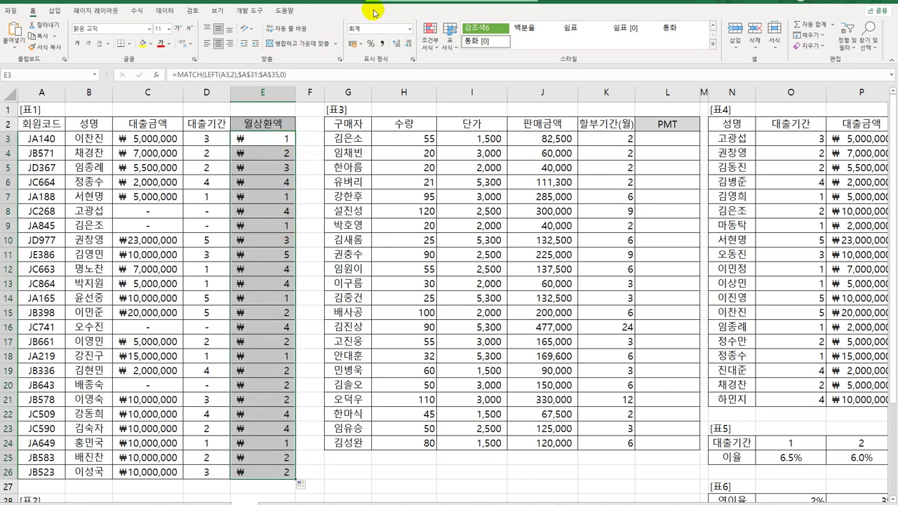
# - Examine the match positions in column E against [표2]'s code list A31:A35 and its 직업 column
pyautogui.click(290, 146)
pyautogui.click(289, 168)
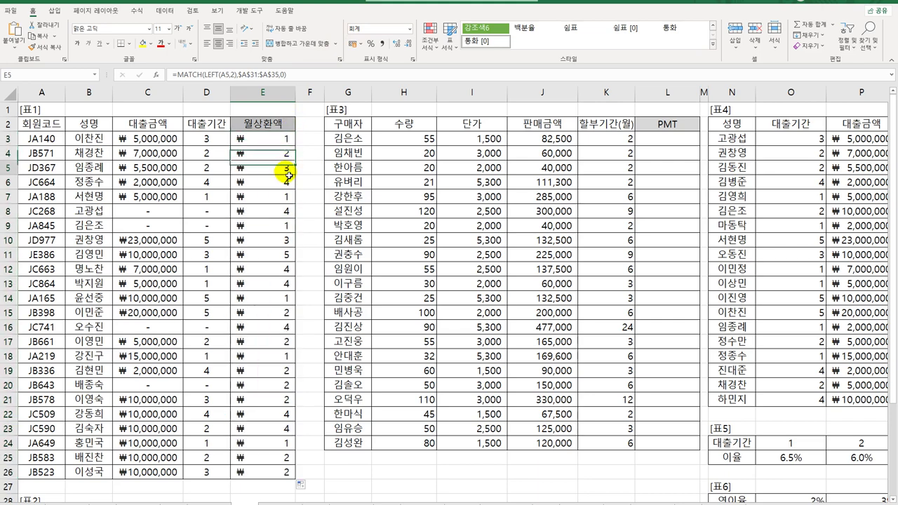
pyautogui.scroll(-3, 240, 276)
pyautogui.moveTo(43, 415); pyautogui.dragTo(49, 468)
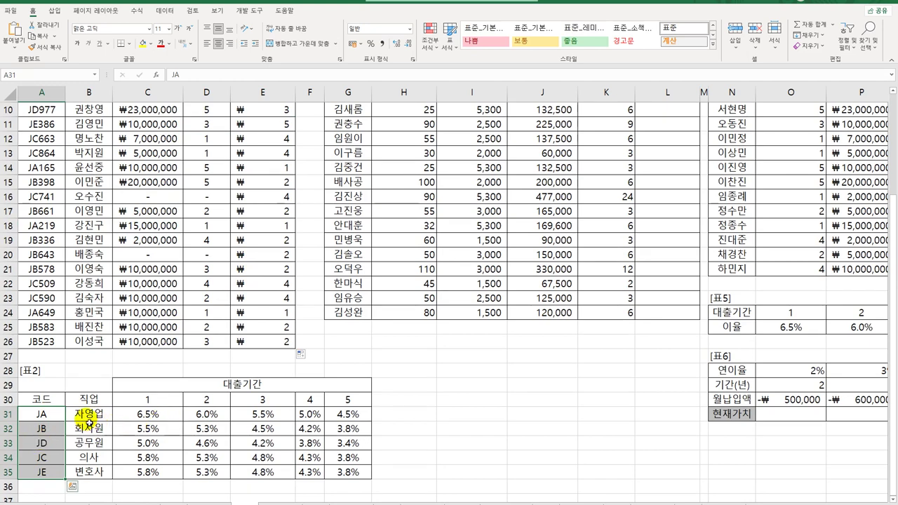
pyautogui.click(109, 417)
pyautogui.click(94, 397)
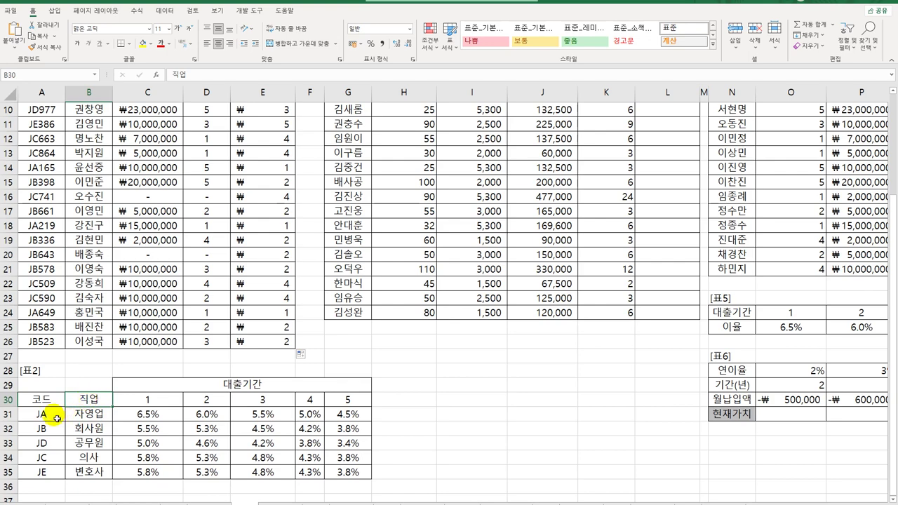
pyautogui.click(85, 412)
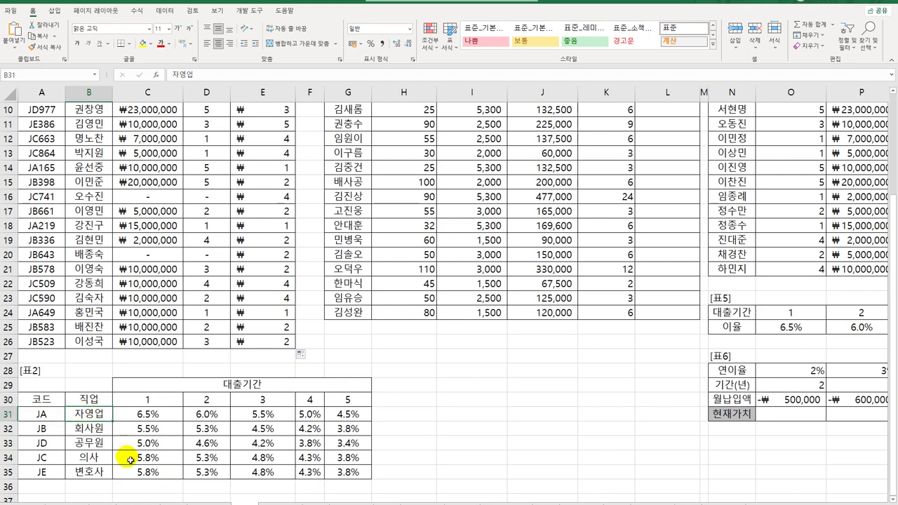
pyautogui.scroll(3, 256, 301)
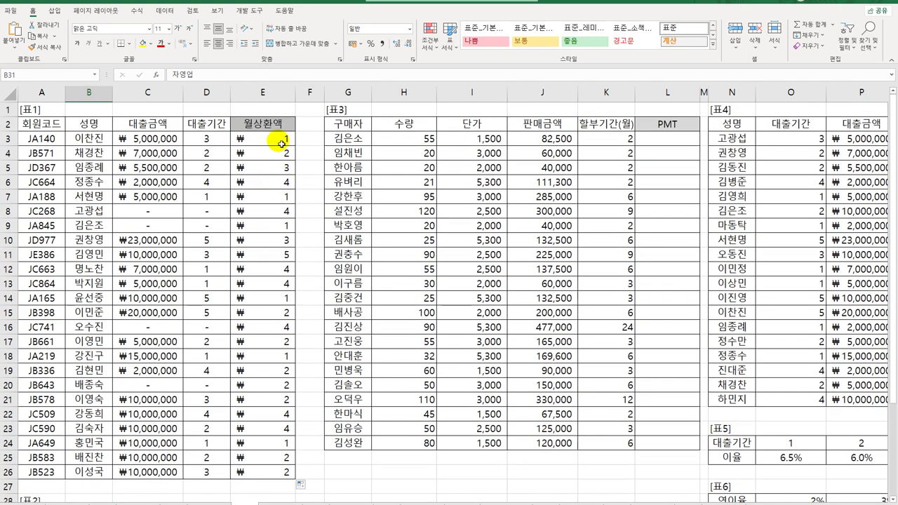
# - Compare the match positions in E3 and E4 with the row offsets counted down from the 직업 heading in B30
pyautogui.click(246, 140)
pyautogui.scroll(-6, 133, 351)
pyautogui.click(98, 287)
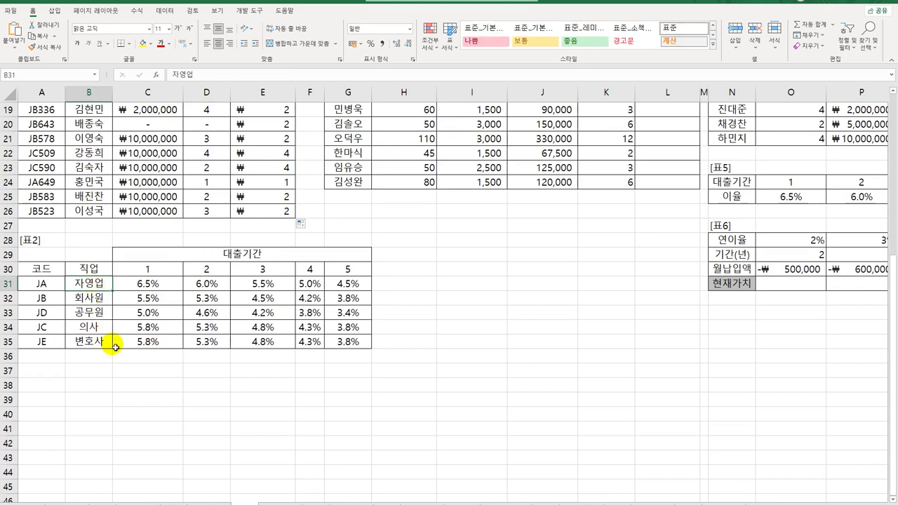
pyautogui.scroll(1, 115, 347)
pyautogui.scroll(5, 115, 347)
pyautogui.click(281, 153)
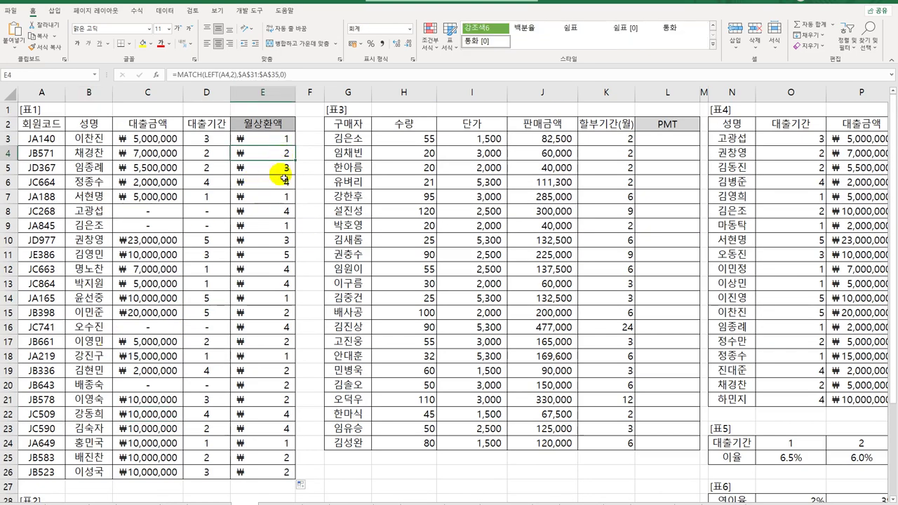
pyautogui.scroll(-3, 99, 396)
pyautogui.click(91, 399)
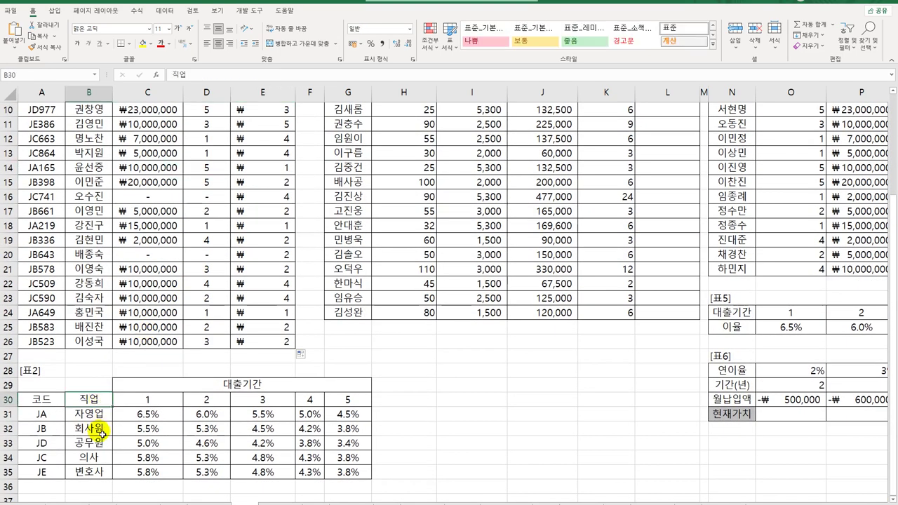
pyautogui.click(95, 414)
pyautogui.click(91, 428)
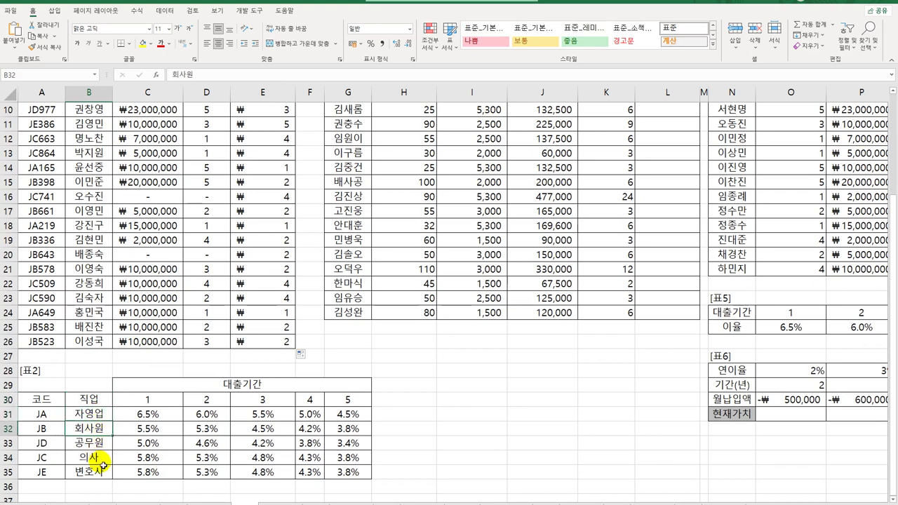
pyautogui.click(106, 399)
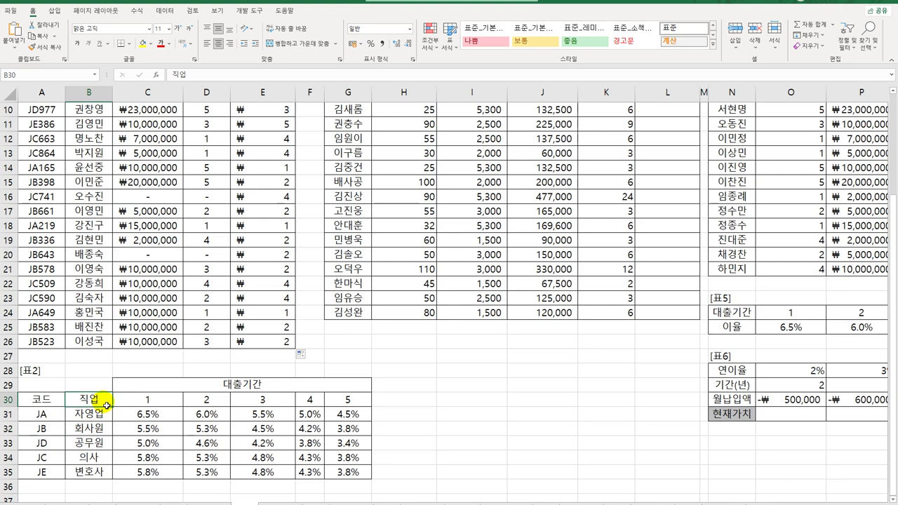
# - Examine how the 대출기간 values in [표1] correspond to the column offsets under [표2]'s loan period headings
pyautogui.scroll(3, 187, 367)
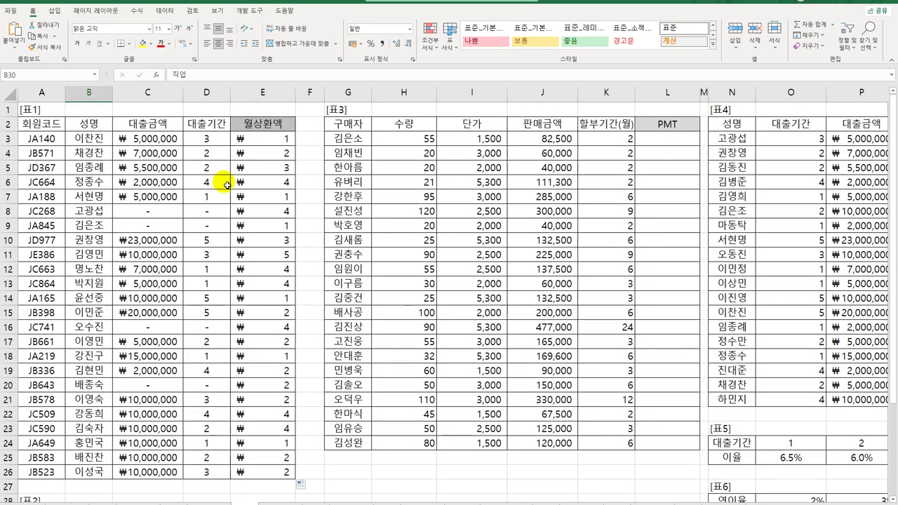
pyautogui.scroll(-6, 220, 150)
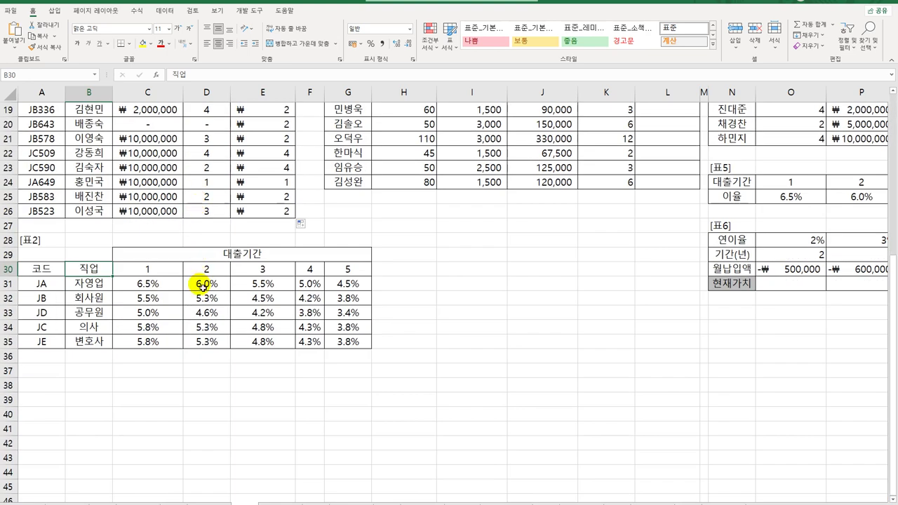
pyautogui.scroll(6, 260, 280)
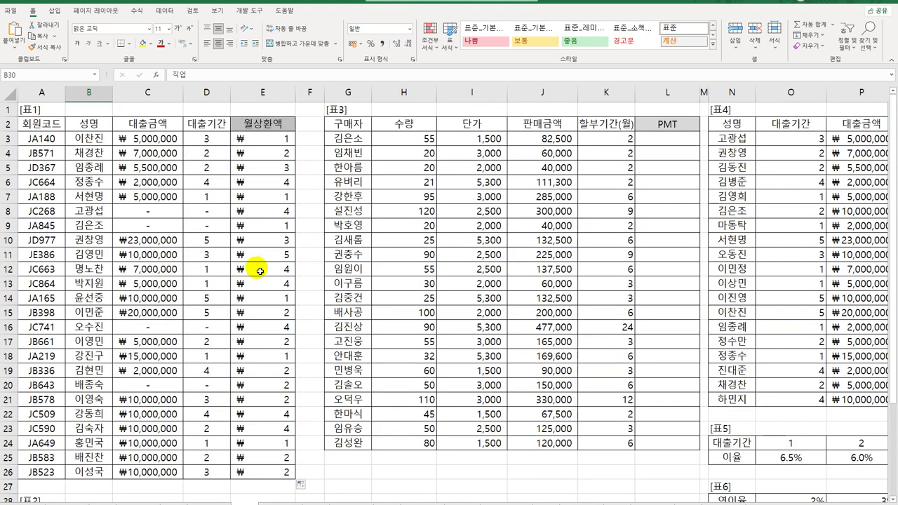
pyautogui.scroll(-6, 260, 270)
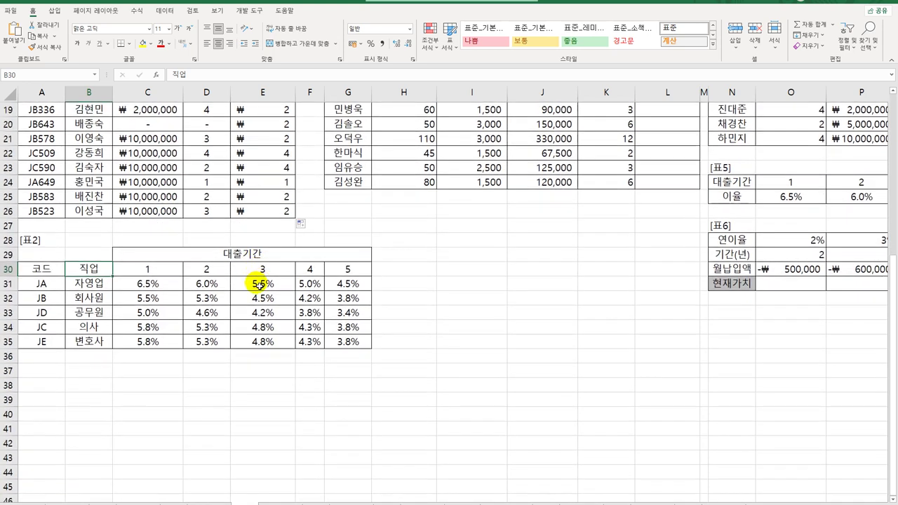
pyautogui.click(150, 277)
pyautogui.click(207, 277)
pyautogui.click(265, 276)
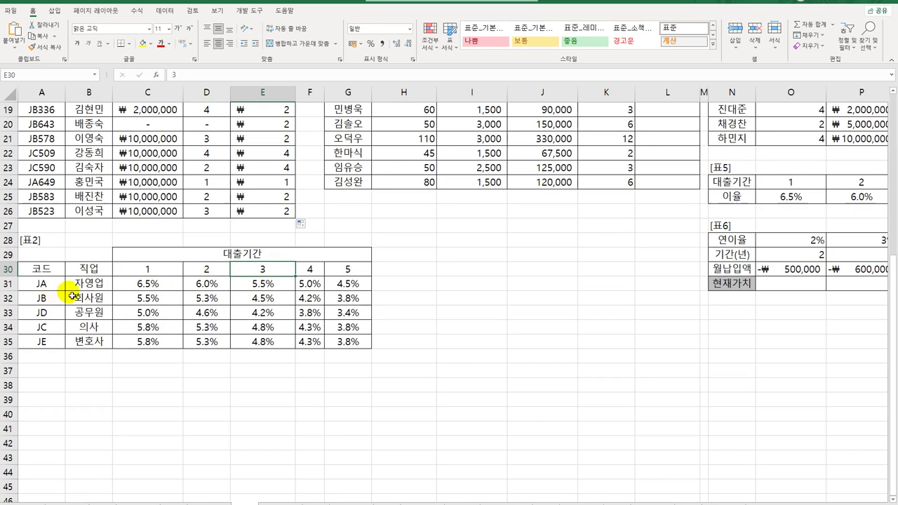
# - Trace the first member's interest rate in [표2] from B30, using the row 3 code and loan period as offsets
pyautogui.scroll(6, 72, 292)
pyautogui.click(53, 140)
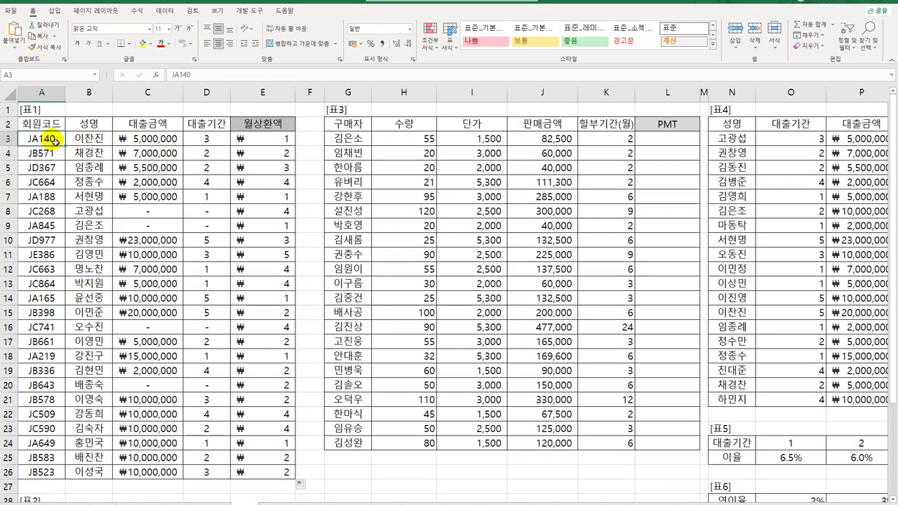
pyautogui.click(209, 144)
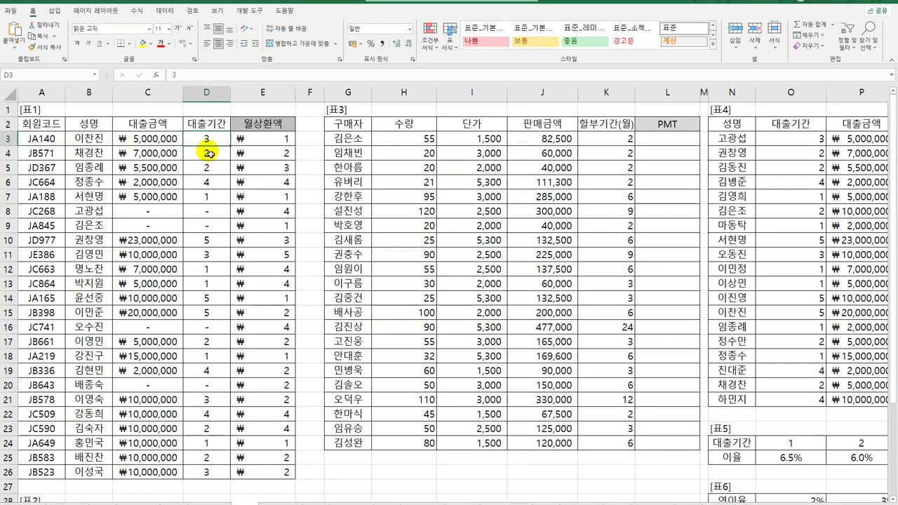
pyautogui.scroll(-6, 180, 263)
pyautogui.click(88, 268)
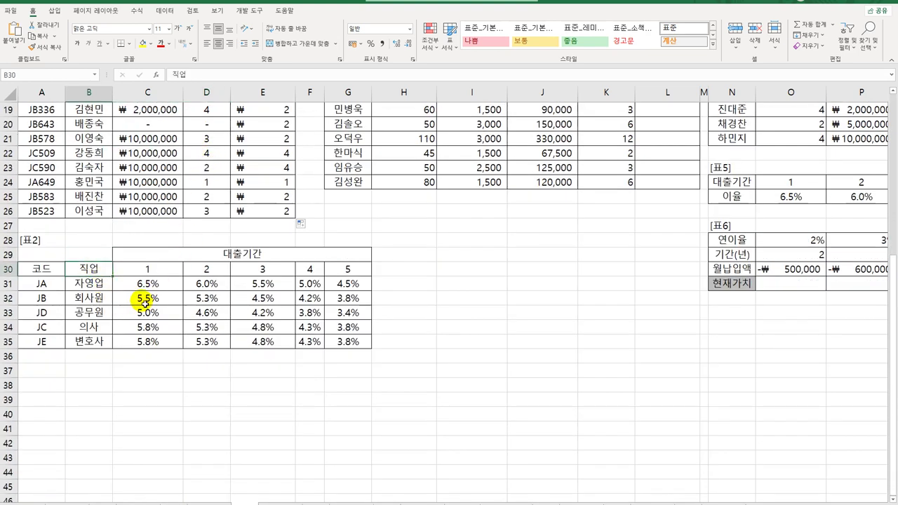
pyautogui.click(88, 284)
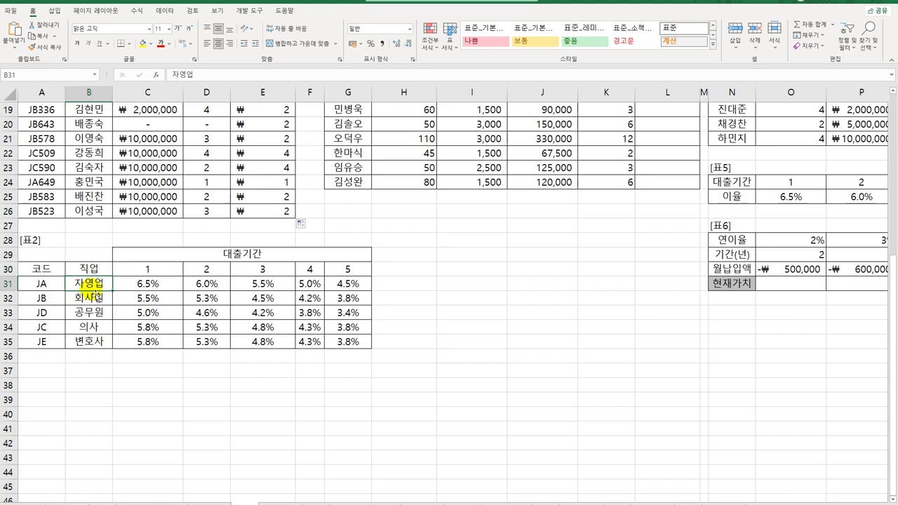
pyautogui.click(147, 284)
pyautogui.click(210, 283)
pyautogui.click(244, 283)
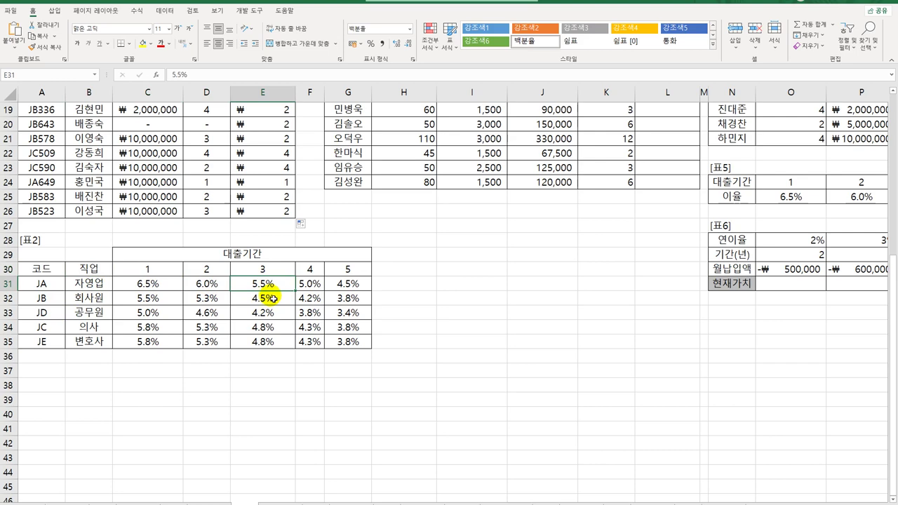
# - Trace the second member's interest rate in [표2] from B30, using the row 4 code and loan period as offsets
pyautogui.scroll(6, 272, 298)
pyautogui.moveTo(43, 147); pyautogui.dragTo(203, 159)
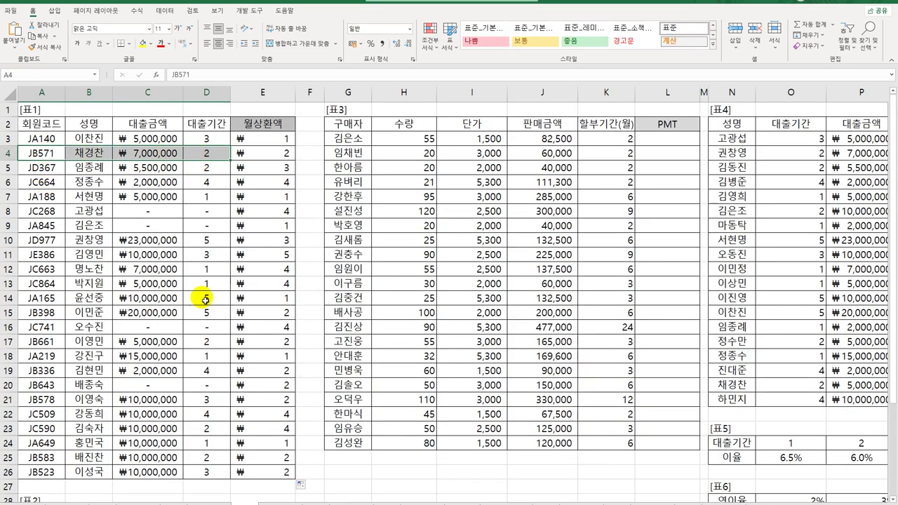
pyautogui.scroll(-6, 207, 294)
pyautogui.click(88, 269)
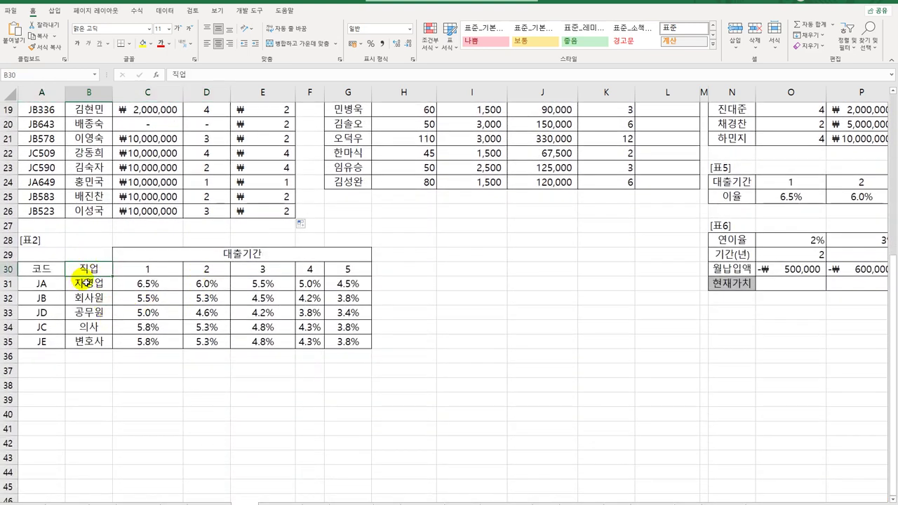
pyautogui.click(89, 283)
pyautogui.click(92, 297)
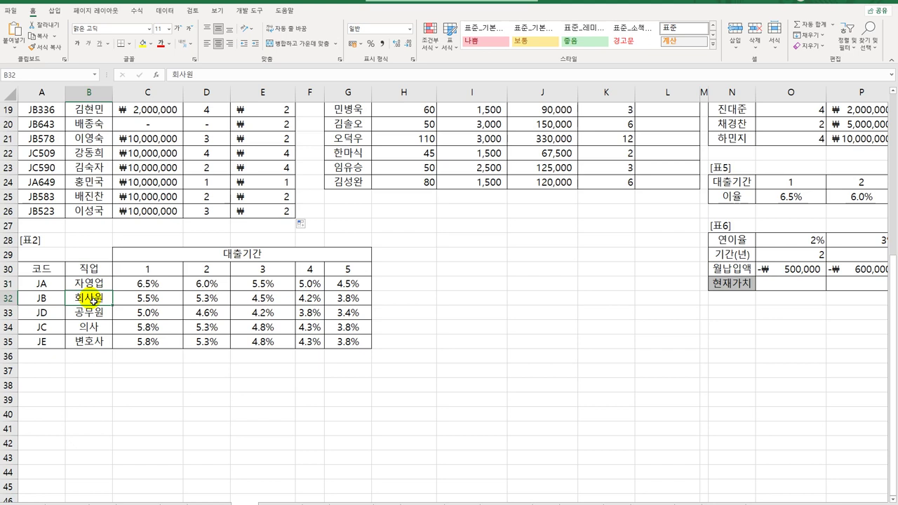
pyautogui.click(123, 298)
pyautogui.click(193, 297)
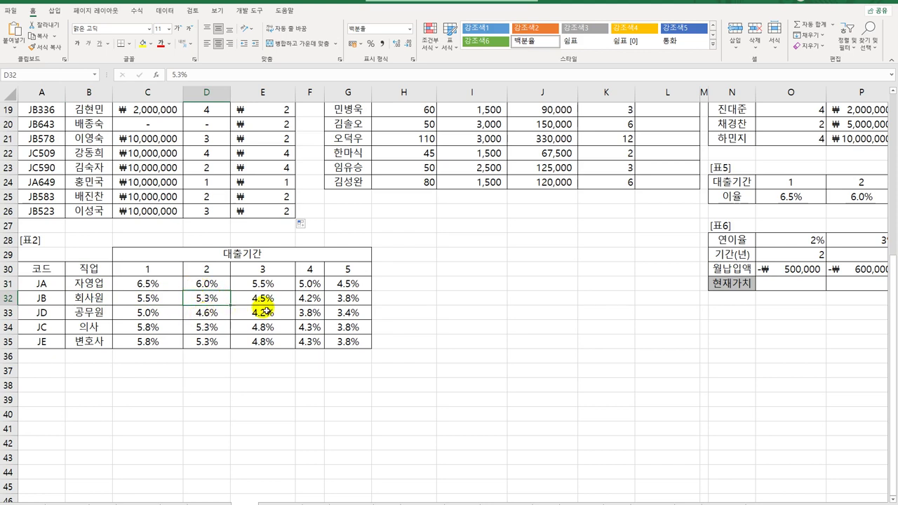
pyautogui.scroll(3, 322, 243)
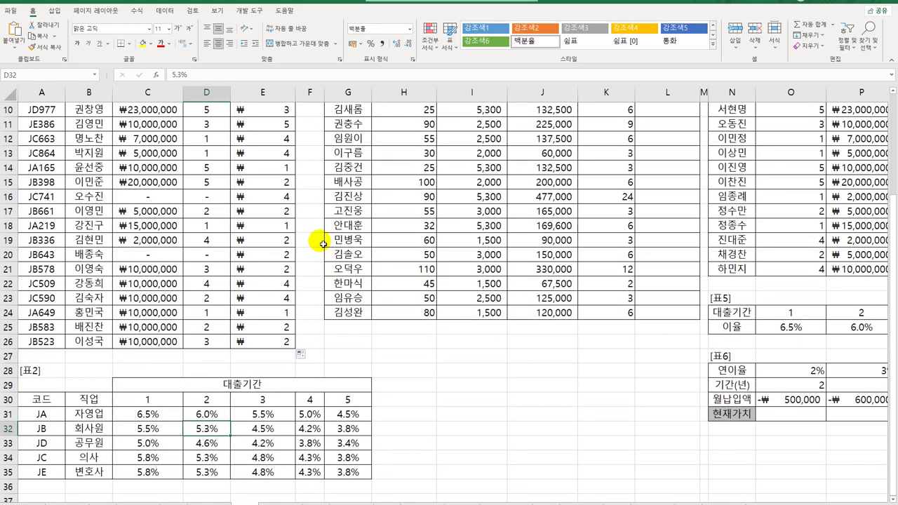
# - Wrap E3's MATCH formula in OFFSET with absolute $B$30 as the reference and the MATCH result as the row offset
pyautogui.scroll(3, 322, 244)
pyautogui.click(273, 138)
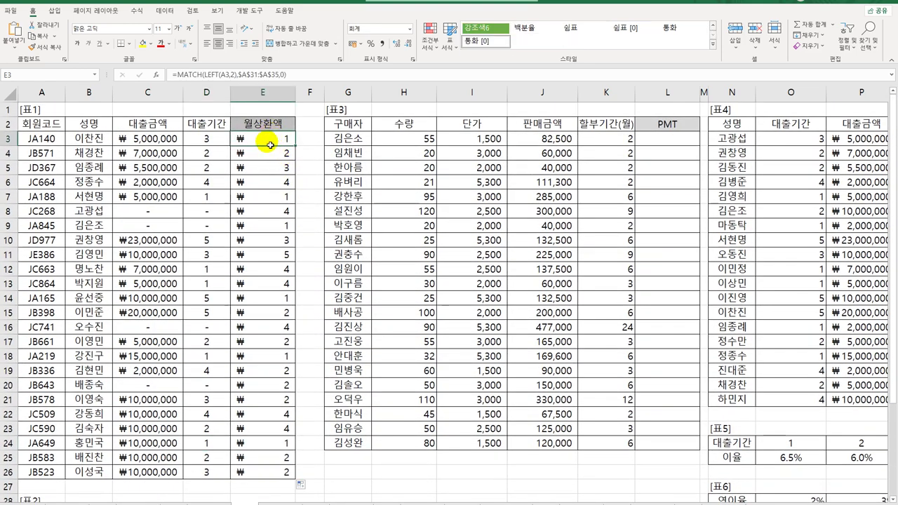
pyautogui.doubleClick(269, 143)
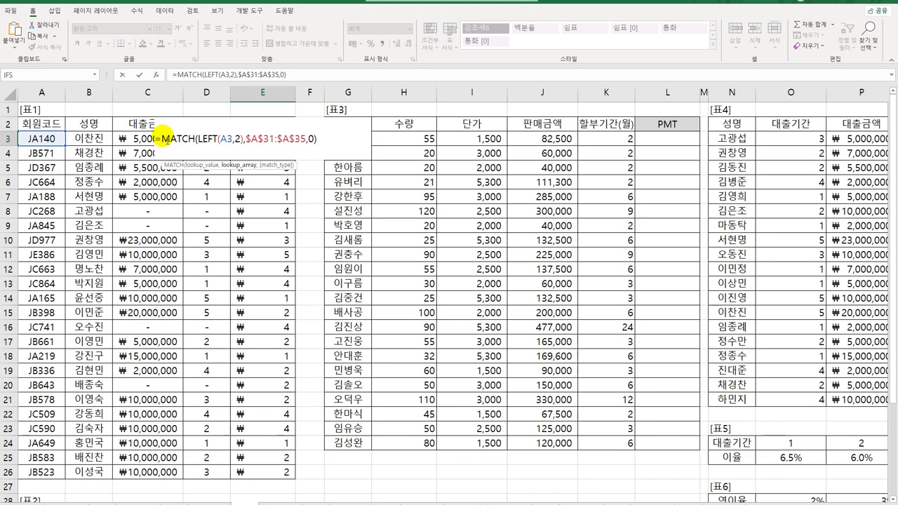
pyautogui.write('OFFSET(')
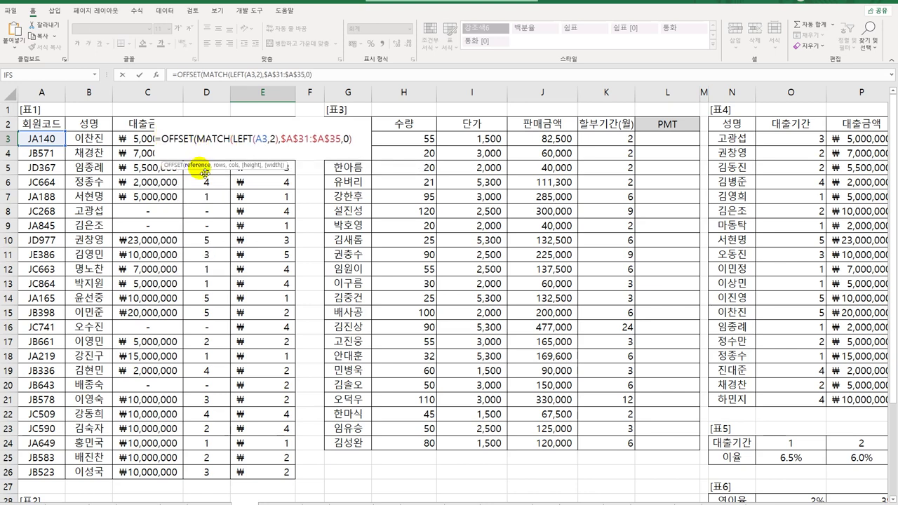
pyautogui.scroll(-6, 173, 290)
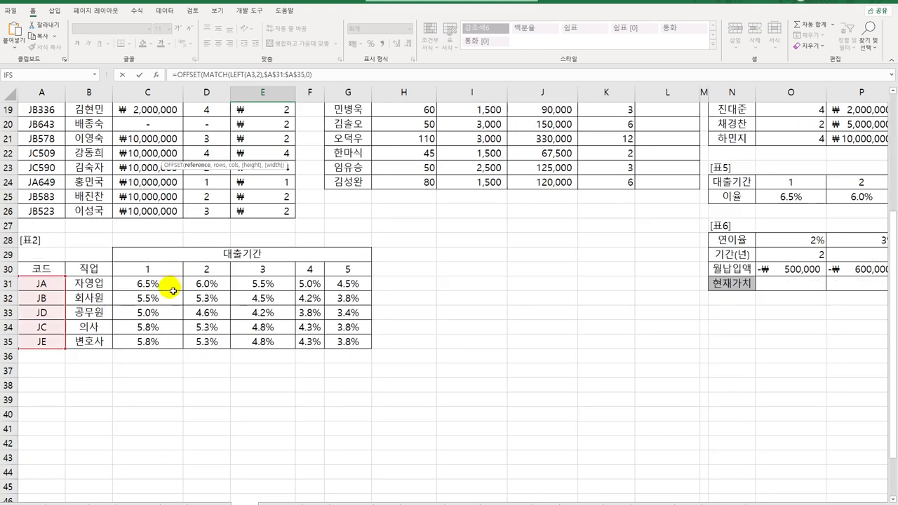
pyautogui.click(93, 268)
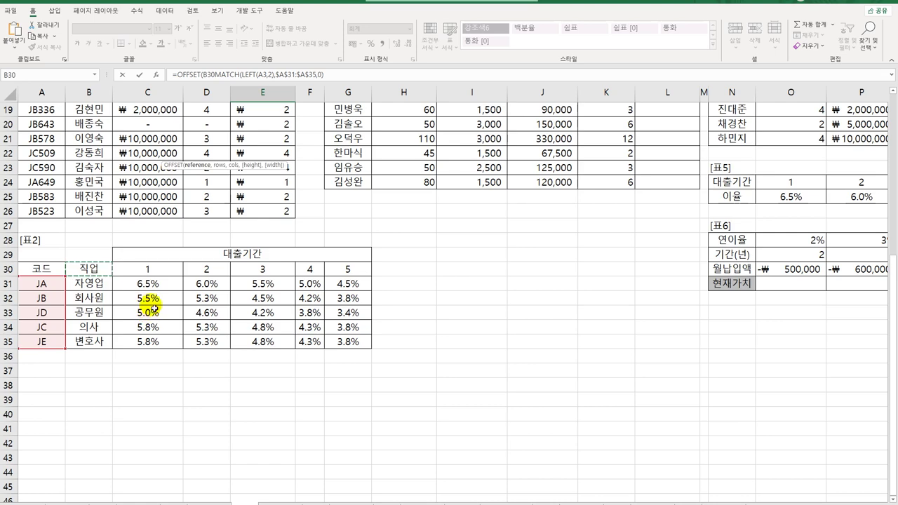
pyautogui.press('F4')
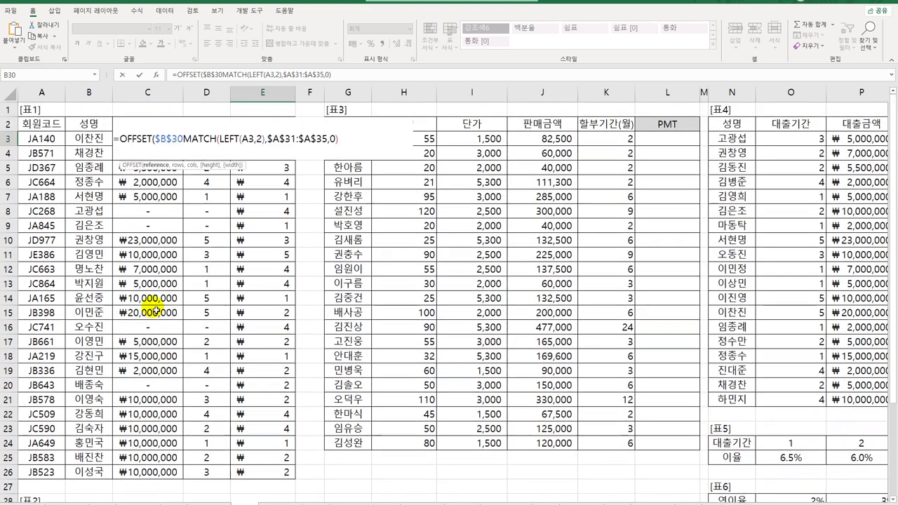
pyautogui.write(',')
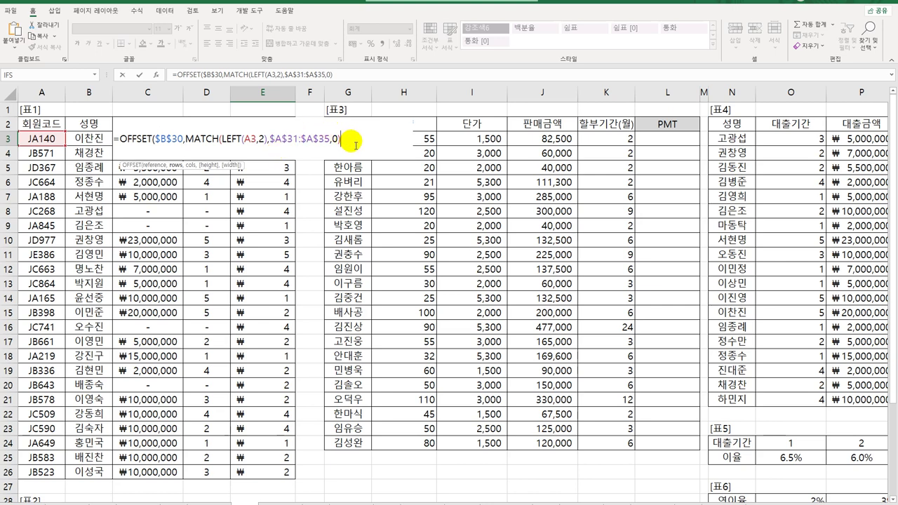
# - Complete E3's OFFSET formula with D3 as the column offset and fill it down the 월상환액 column to E26
pyautogui.write(',')
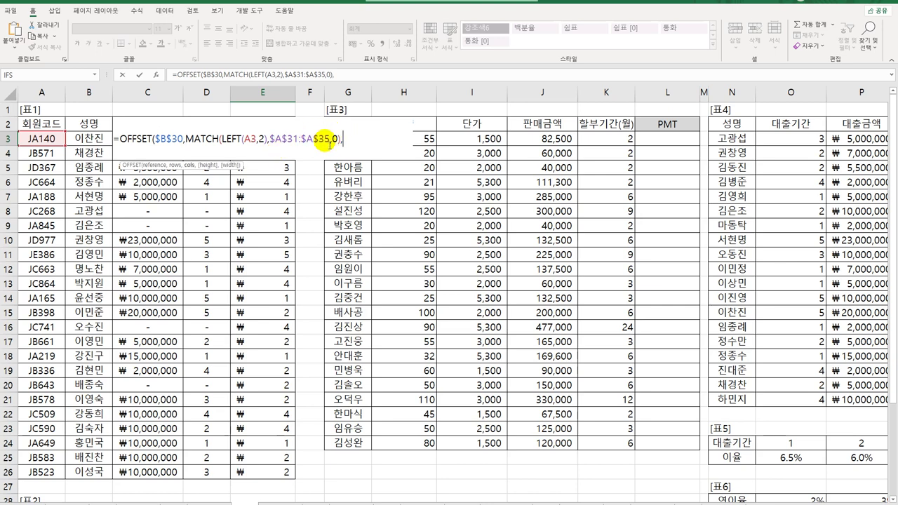
pyautogui.click(214, 110)
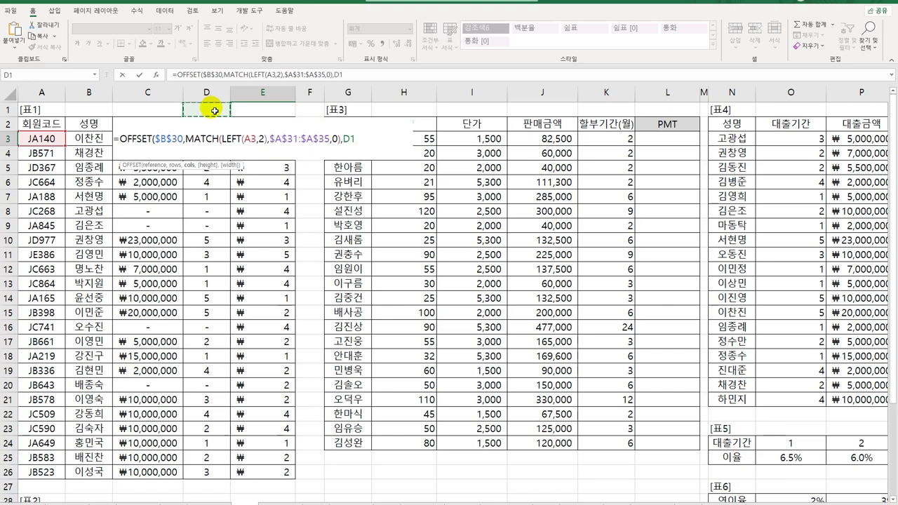
pyautogui.press('Down')
pyautogui.press('Down')
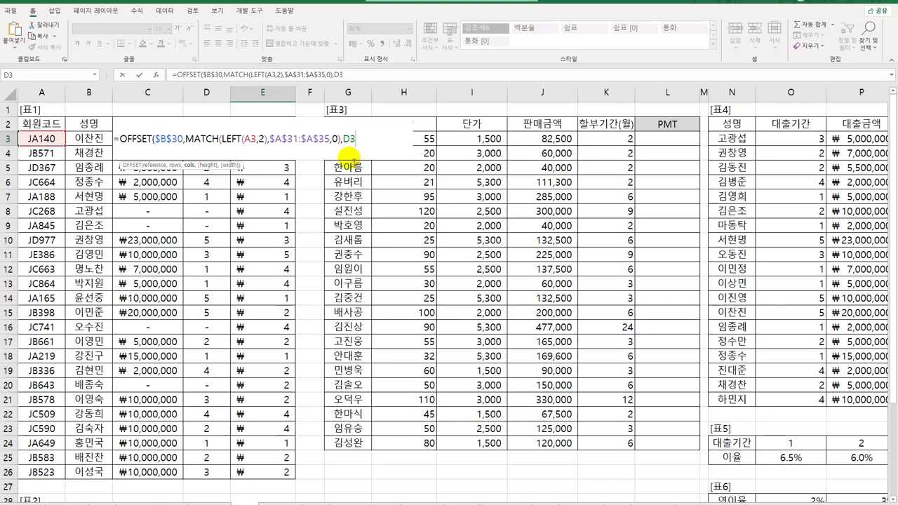
pyautogui.press('Return')
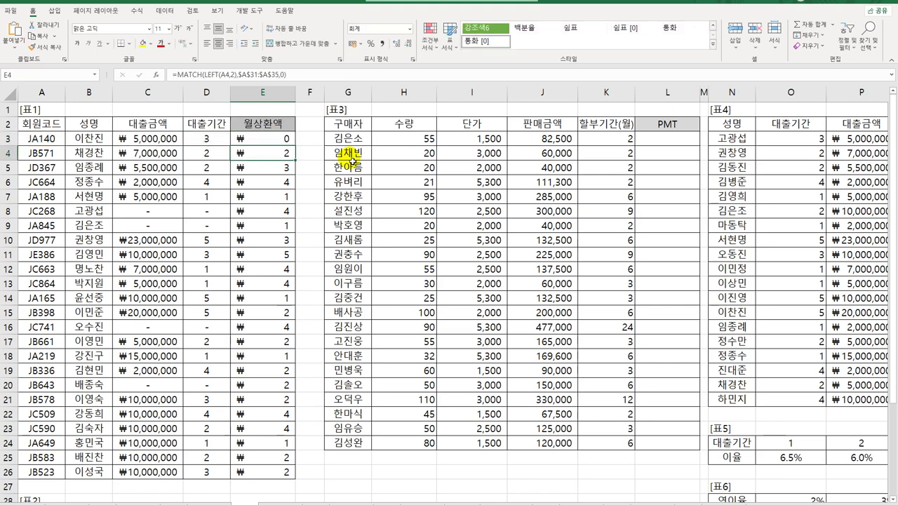
pyautogui.click(291, 140)
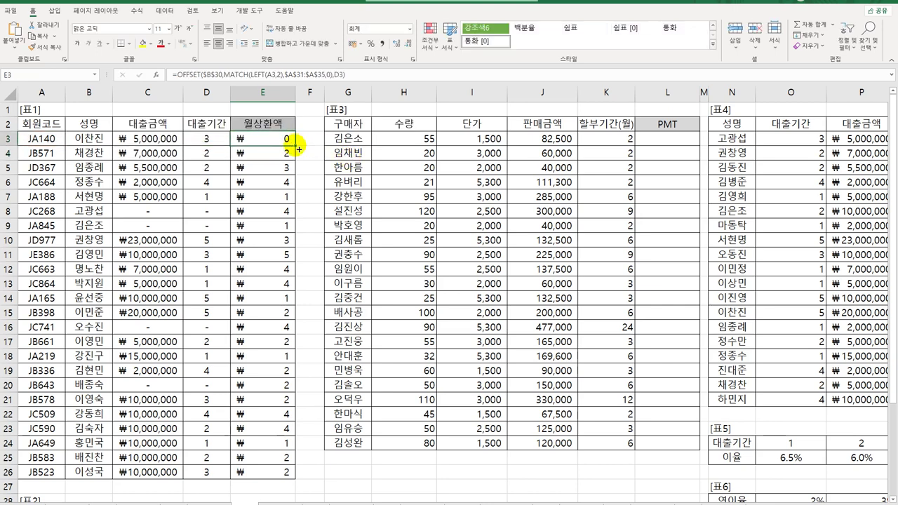
pyautogui.doubleClick(296, 146)
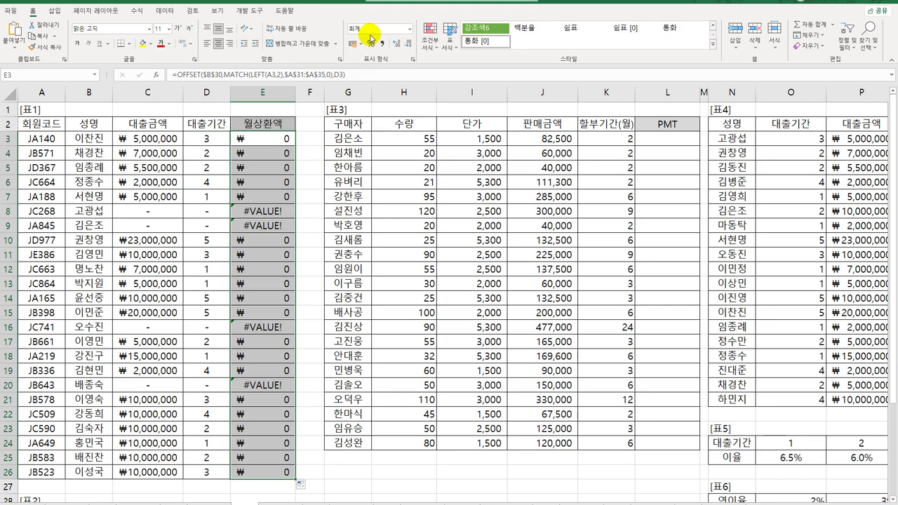
# - Format the 월상환액 values in E3:E26 as percentages with one decimal place
pyautogui.click(410, 30)
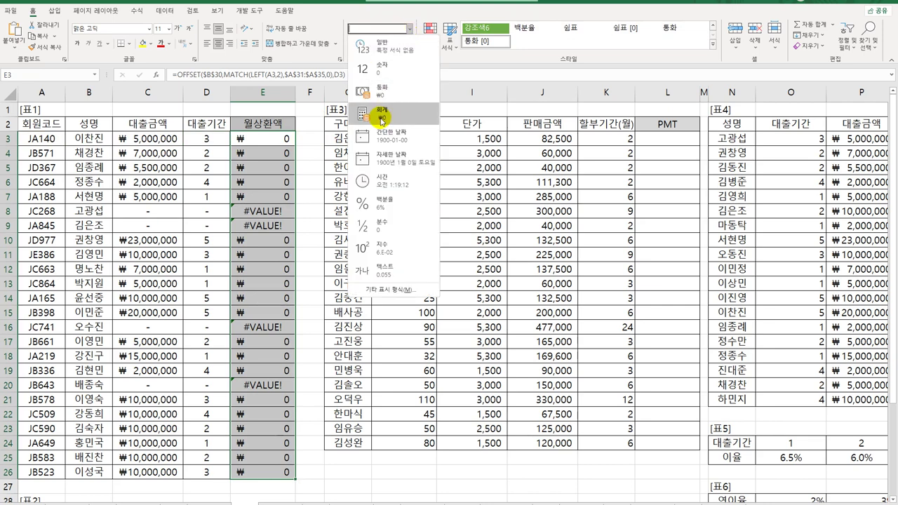
pyautogui.click(388, 208)
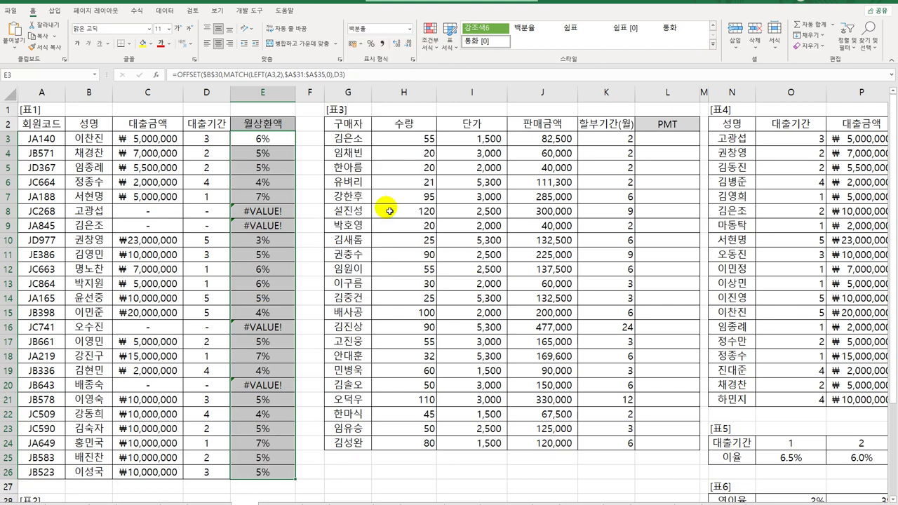
pyautogui.click(397, 44)
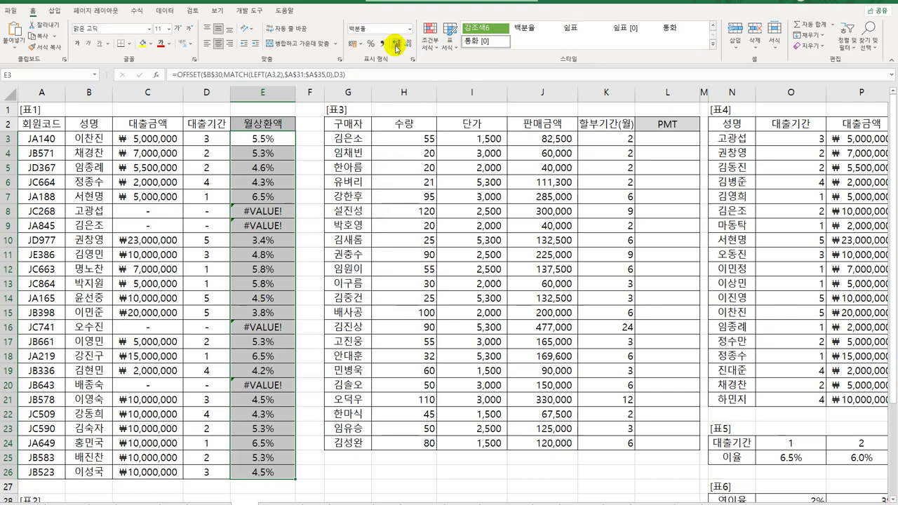
# - Verify E3's rate against [표2] by counting from B30 to the JA row and the 3-year 대출기간 column
pyautogui.click(40, 144)
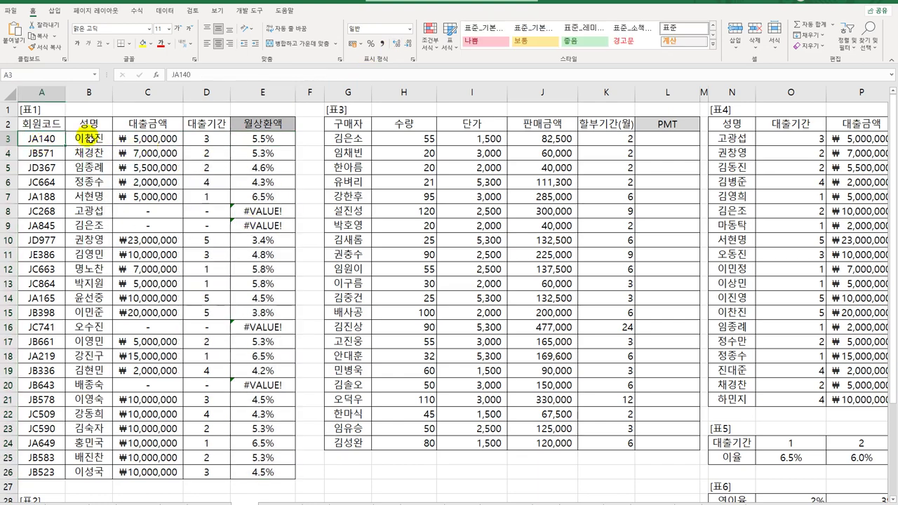
pyautogui.click(205, 144)
pyautogui.scroll(-6, 270, 225)
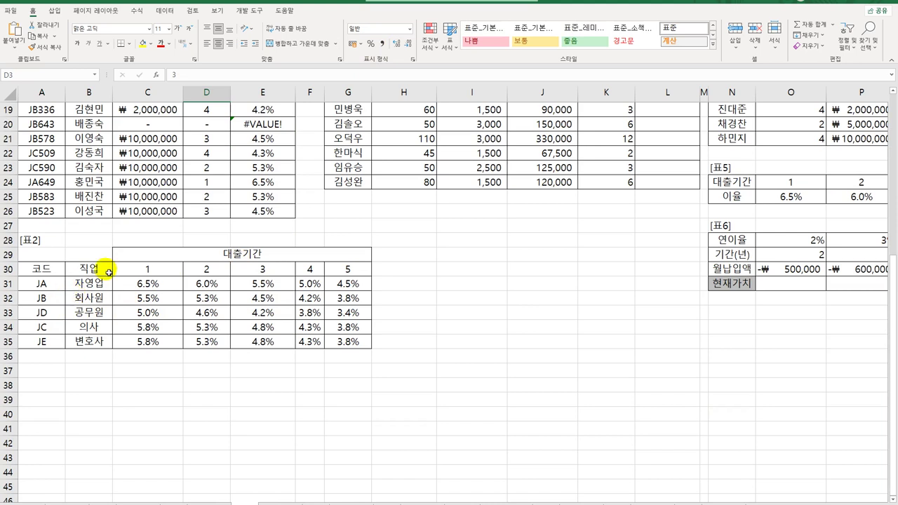
pyautogui.click(105, 269)
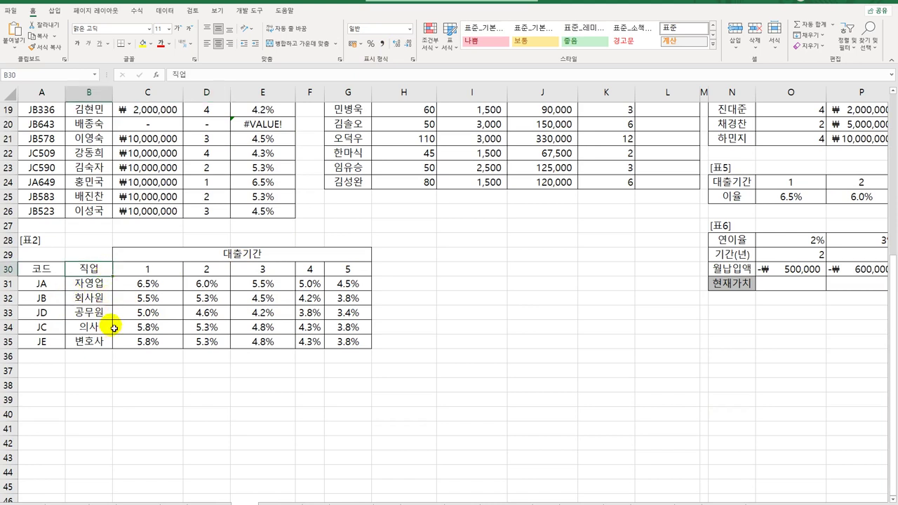
pyautogui.click(88, 283)
pyautogui.click(149, 288)
pyautogui.click(261, 284)
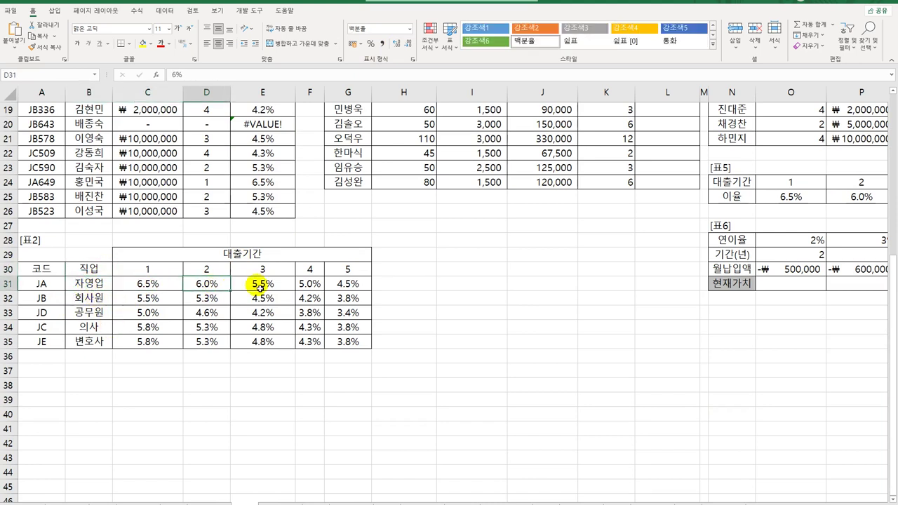
pyautogui.scroll(6, 286, 362)
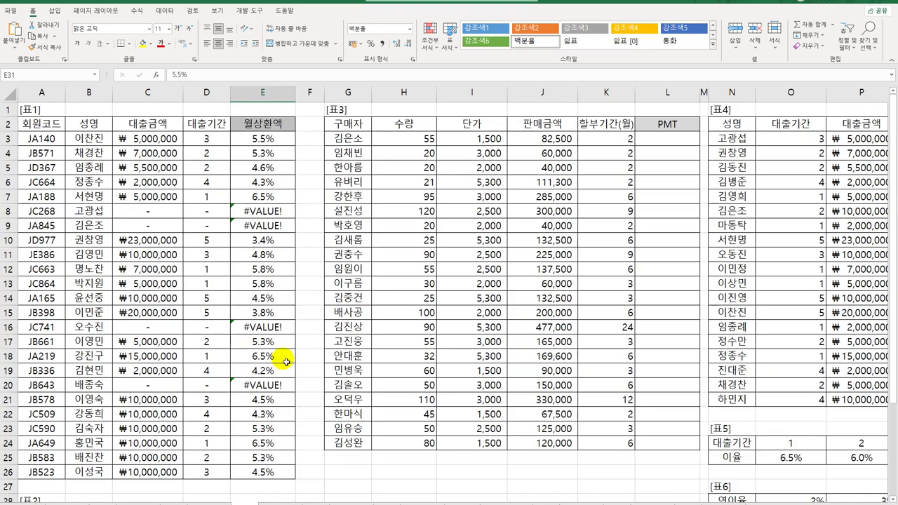
pyautogui.click(284, 138)
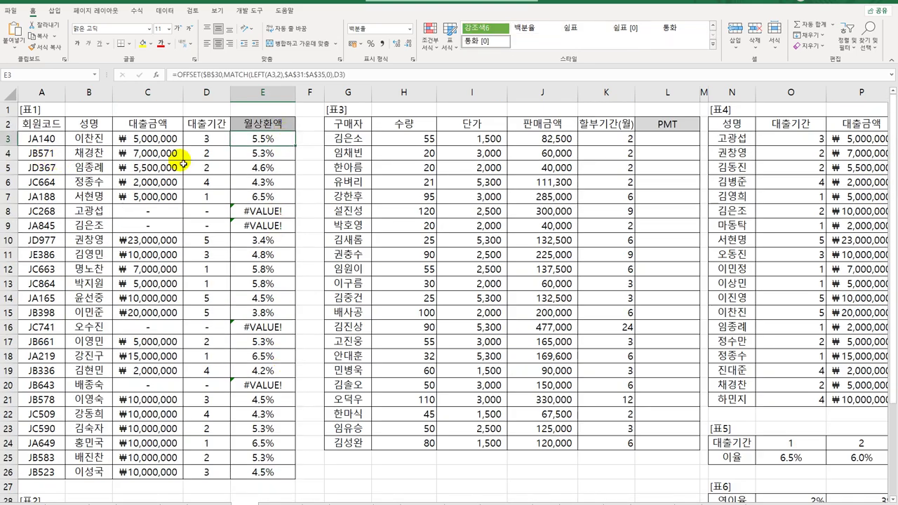
# - Verify E4's rate against [표2] by counting from B30 to the JB row and the 2-year 대출기간 column
pyautogui.click(206, 156)
pyautogui.scroll(-6, 208, 219)
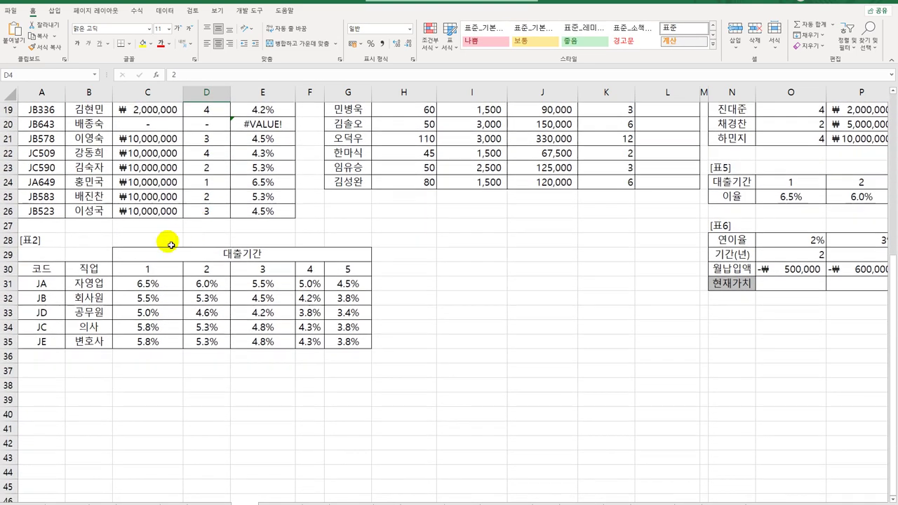
pyautogui.click(90, 270)
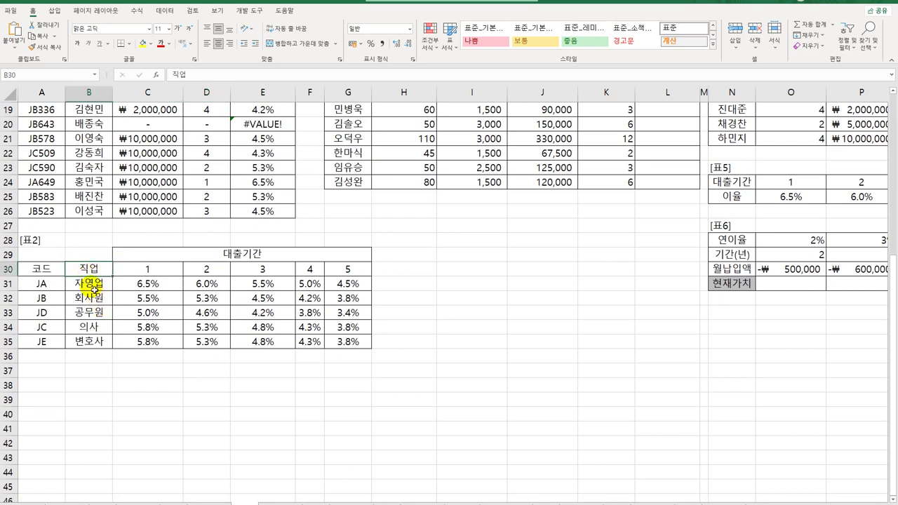
pyautogui.click(90, 283)
pyautogui.click(89, 298)
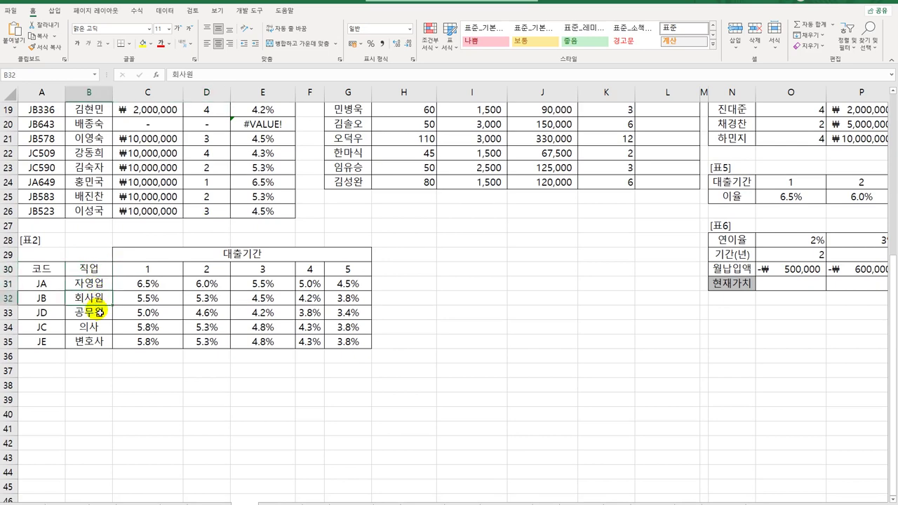
pyautogui.click(135, 298)
pyautogui.click(207, 298)
pyautogui.scroll(6, 245, 309)
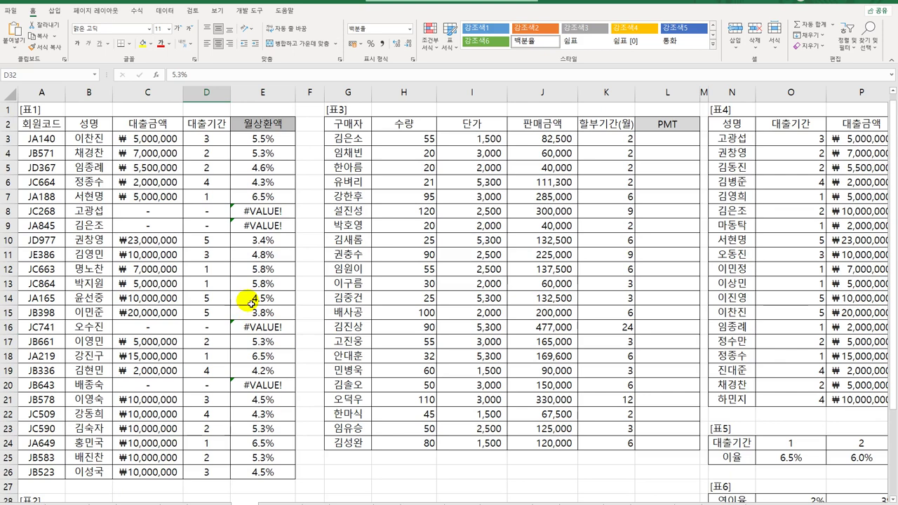
pyautogui.click(284, 154)
# - Restore the ₩ accounting format without decimals on the 월상환액 cells E3:E26
pyautogui.click(281, 140)
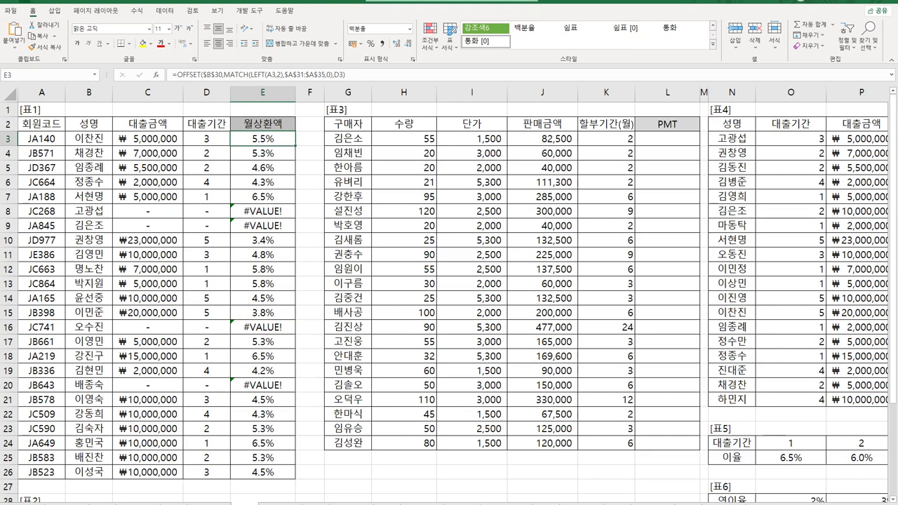
pyautogui.hotkey('ctrl', 'shift', 'Down')
pyautogui.hotkey('ctrl', 'v')
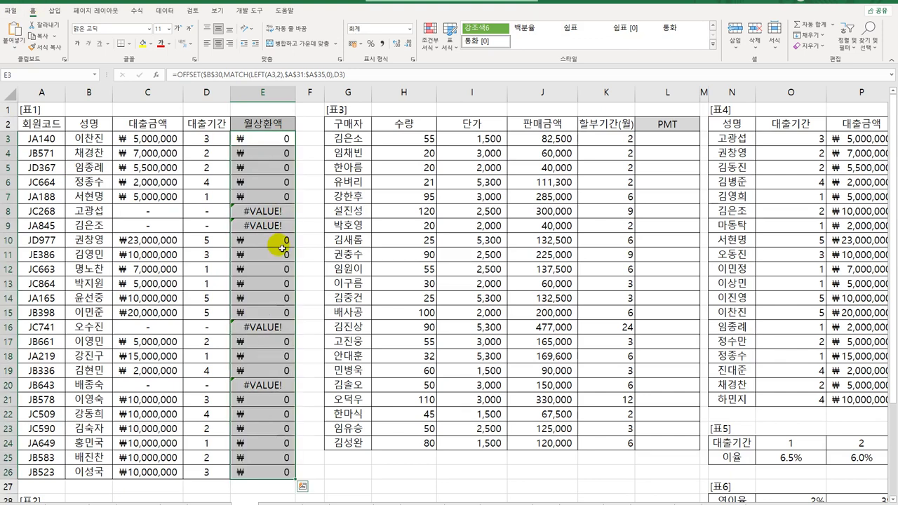
# - Wrap E3's OFFSET formula in the PMT function so that it serves as the rate argument
pyautogui.click(277, 142)
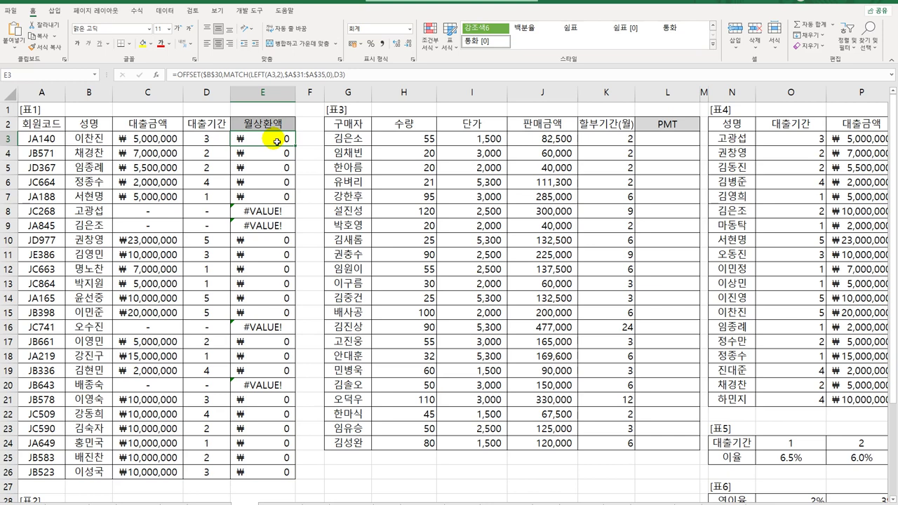
pyautogui.doubleClick(277, 142)
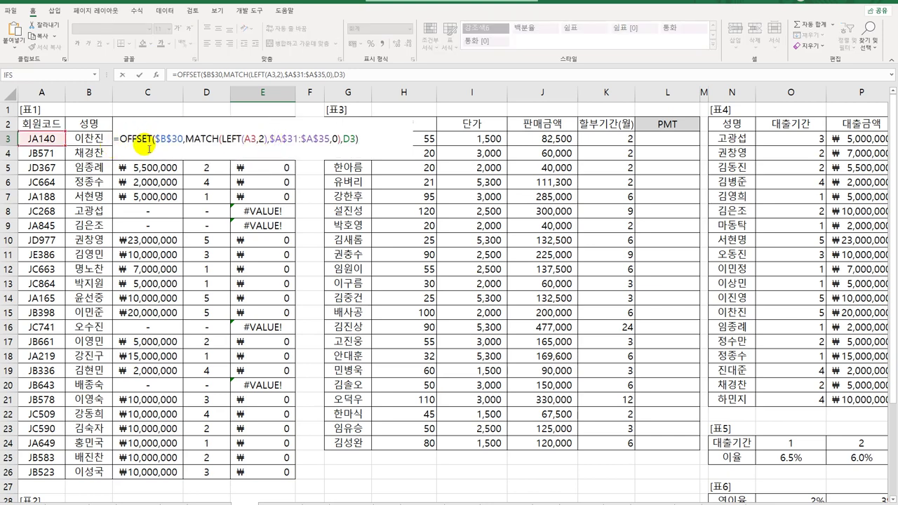
pyautogui.write('pmt(')
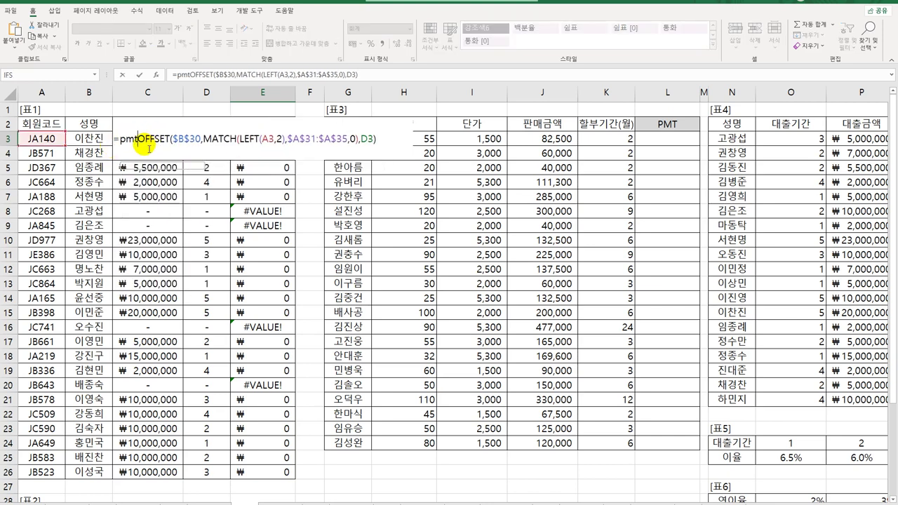
pyautogui.click(124, 140)
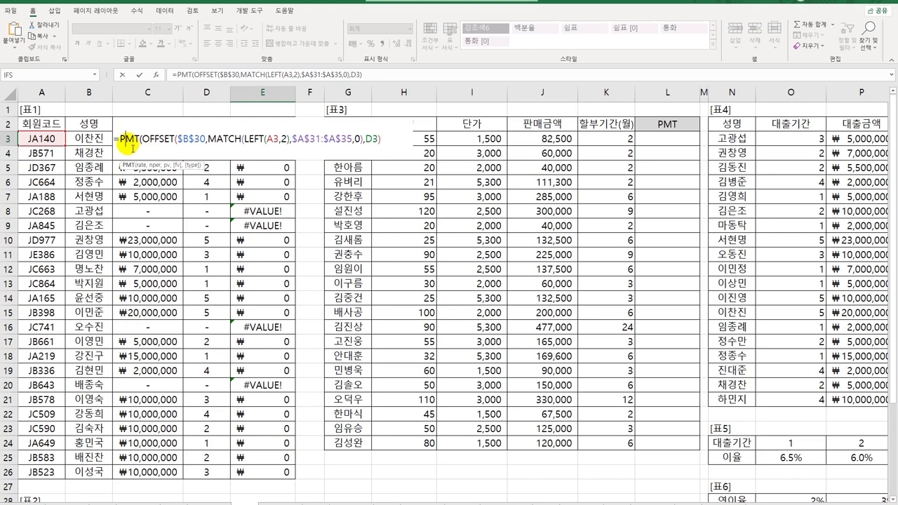
# - Divide the OFFSET result used as E3's PMT rate argument by 12 to make it a monthly rate
pyautogui.click(156, 74)
pyautogui.scroll(-2, 314, 271)
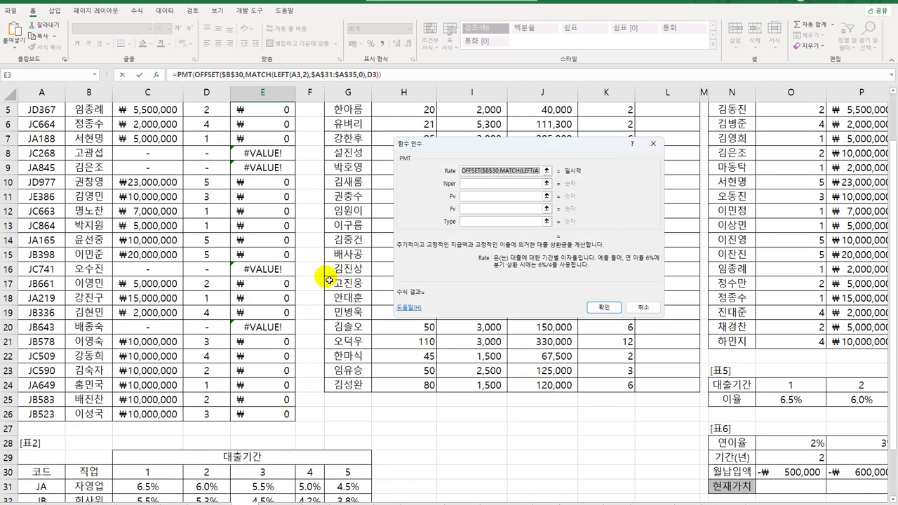
pyautogui.click(537, 172)
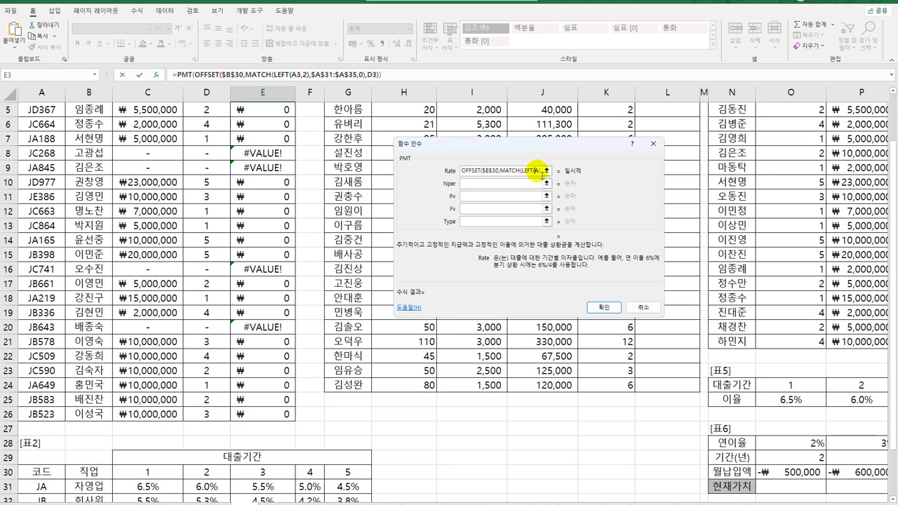
pyautogui.press('Right')
pyautogui.press('Right')
pyautogui.press('Right')
pyautogui.press('Right')
pyautogui.press('Right')
pyautogui.press('Right')
pyautogui.press('Right')
pyautogui.press('Right')
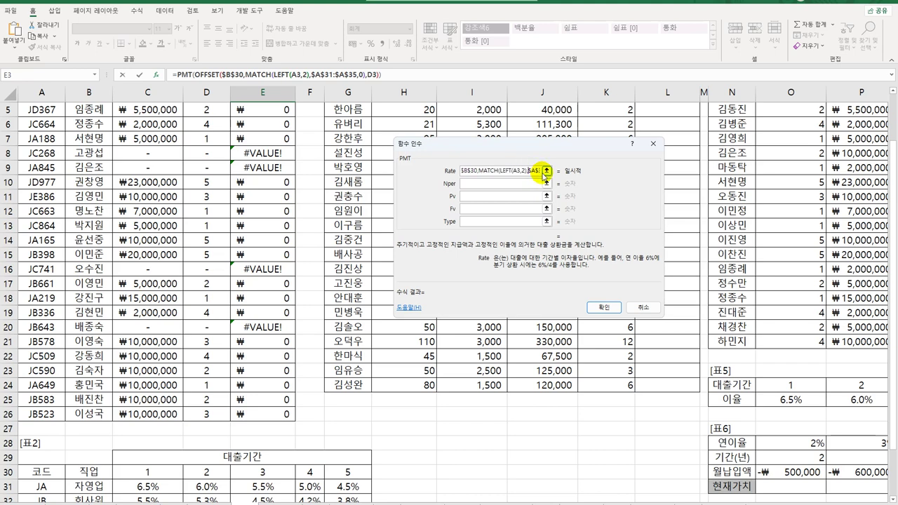
pyautogui.press('Right')
pyautogui.press('Right')
pyautogui.press('Right')
pyautogui.press('Right')
pyautogui.press('Right')
pyautogui.press('Right')
pyautogui.press('Right')
pyautogui.press('Right')
pyautogui.press('Right')
pyautogui.press('Right')
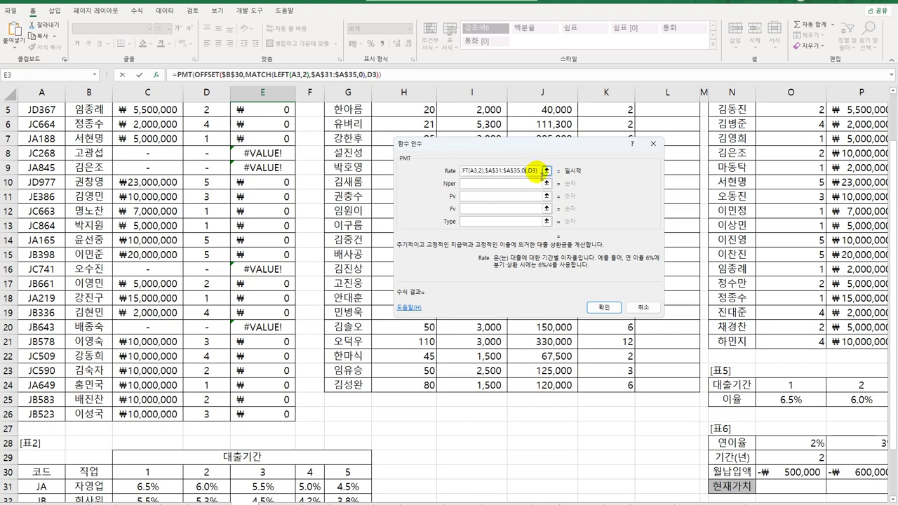
pyautogui.press('Right')
pyautogui.press('Right')
pyautogui.press('Right')
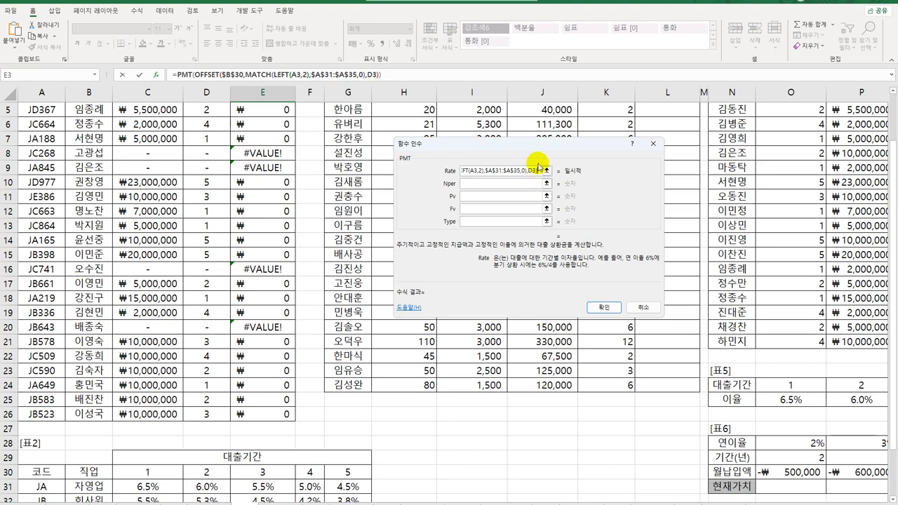
pyautogui.write('/12')
# - Set the number of payment periods in E3's PMT arguments to D3*12
pyautogui.click(502, 183)
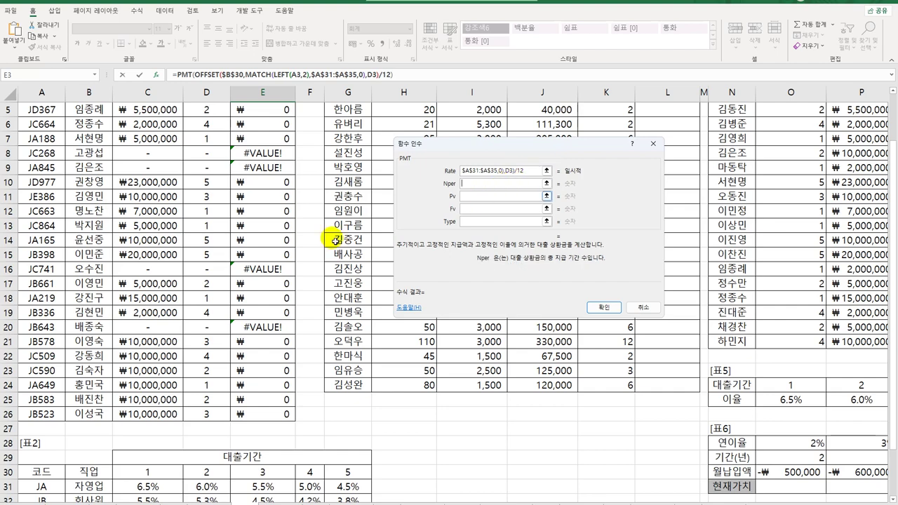
pyautogui.scroll(2, 239, 238)
pyautogui.click(204, 137)
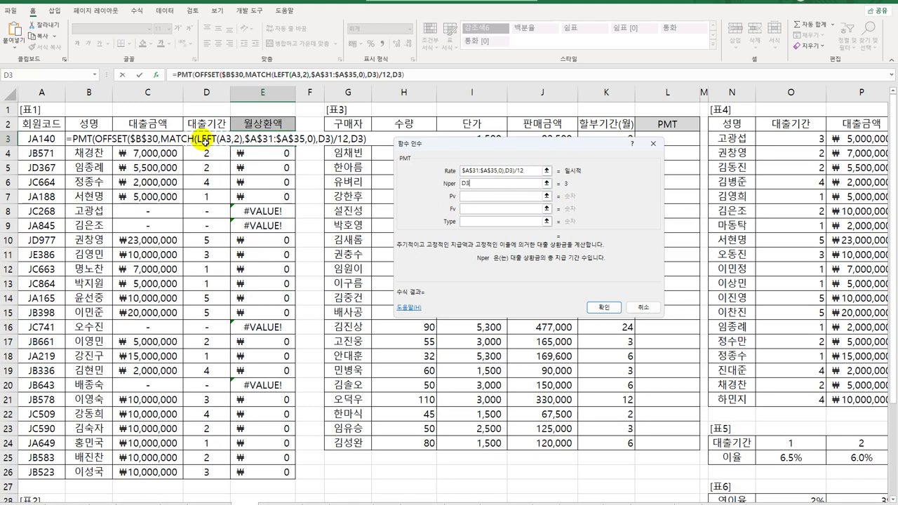
pyautogui.write('*12')
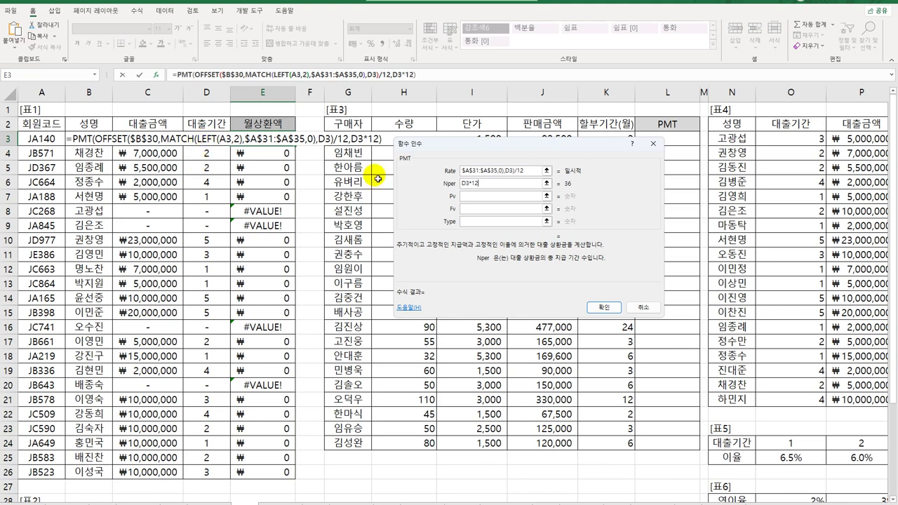
# - Set the PMT present value to -C3 and fill the completed 월상환액 formula from E3 down to E26
pyautogui.click(468, 196)
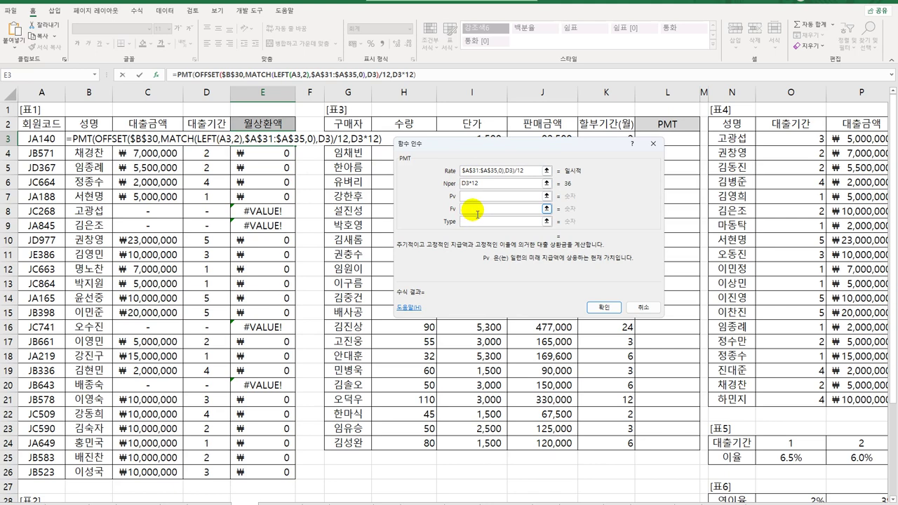
pyautogui.write('-')
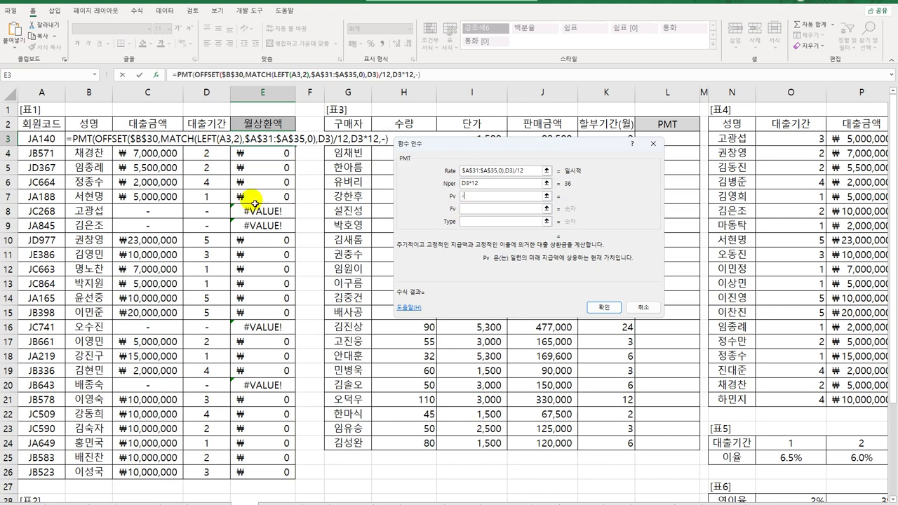
pyautogui.click(160, 138)
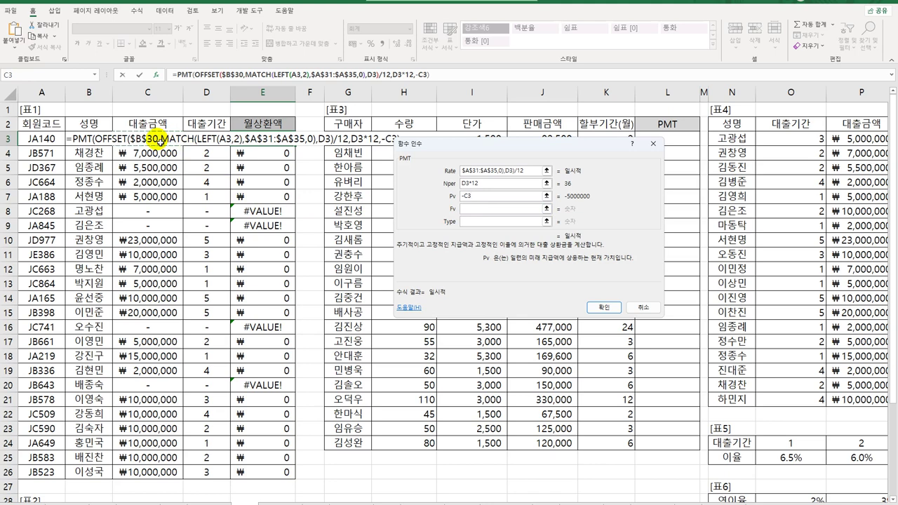
pyautogui.click(603, 307)
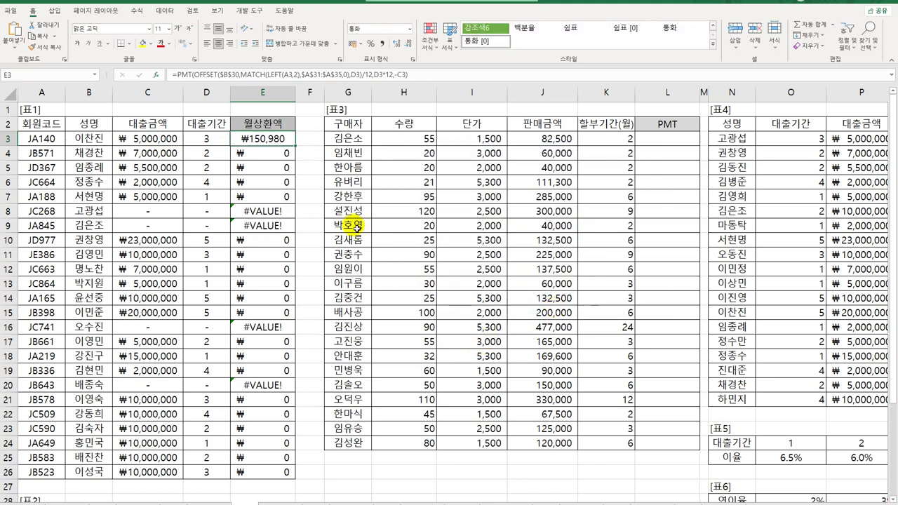
pyautogui.doubleClick(297, 148)
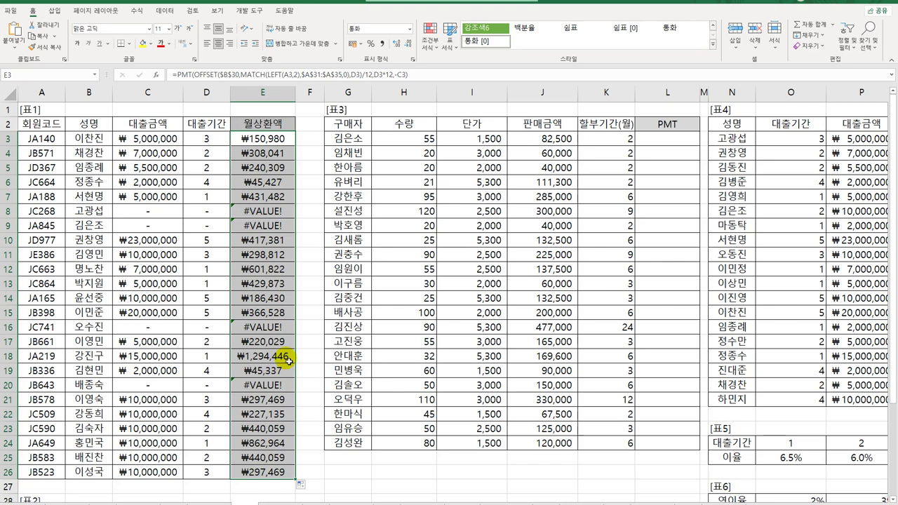
# - Wrap E3's PMT formula in IFERROR with "대출없음" as the error value and fill it down to E26
pyautogui.doubleClick(265, 138)
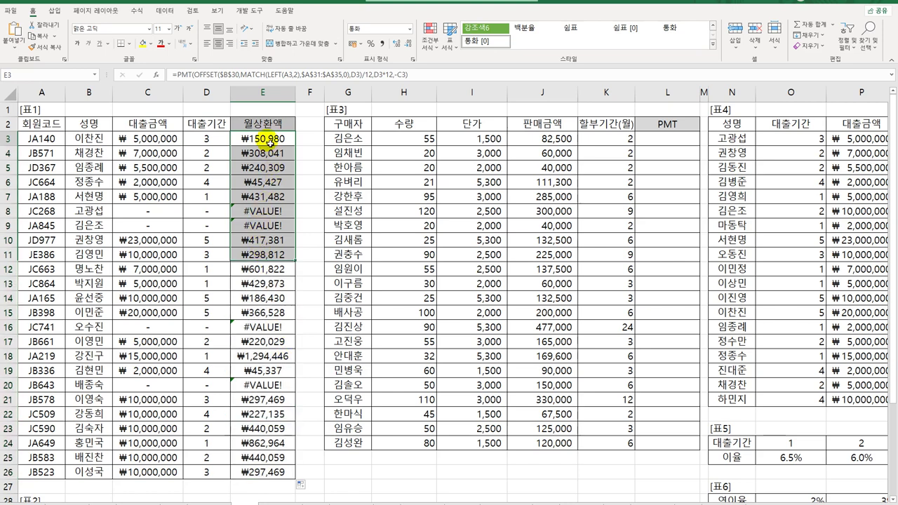
pyautogui.click(97, 138)
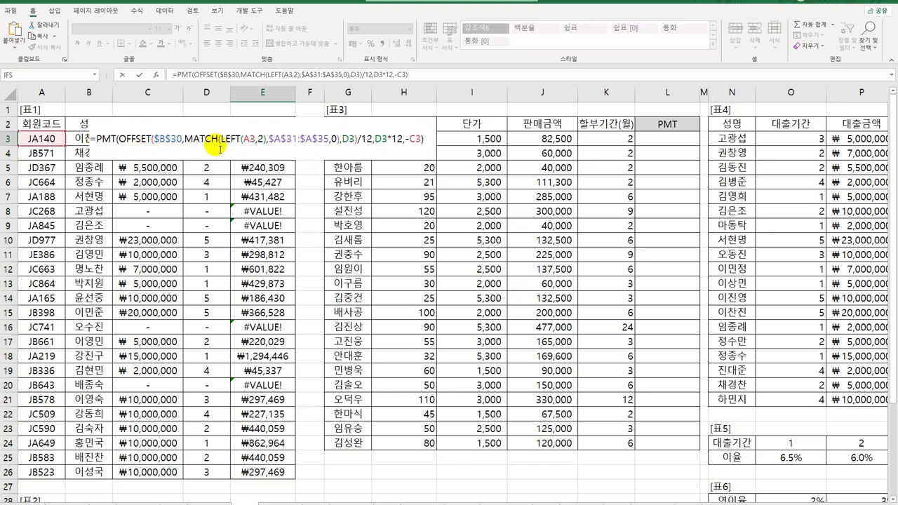
pyautogui.write('IF')
pyautogui.press('Down')
pyautogui.press('Tab')
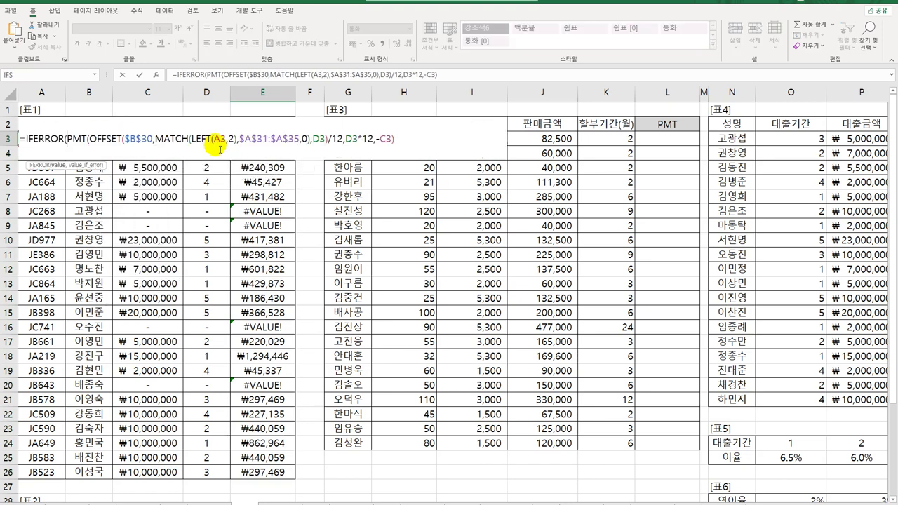
pyautogui.write(',')
pyautogui.write('"대출')
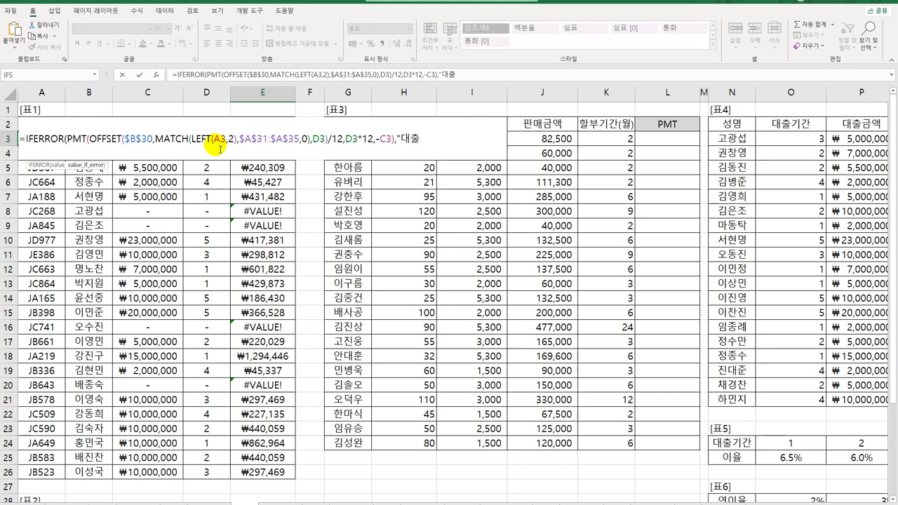
pyautogui.write('없음"')
pyautogui.press('Return')
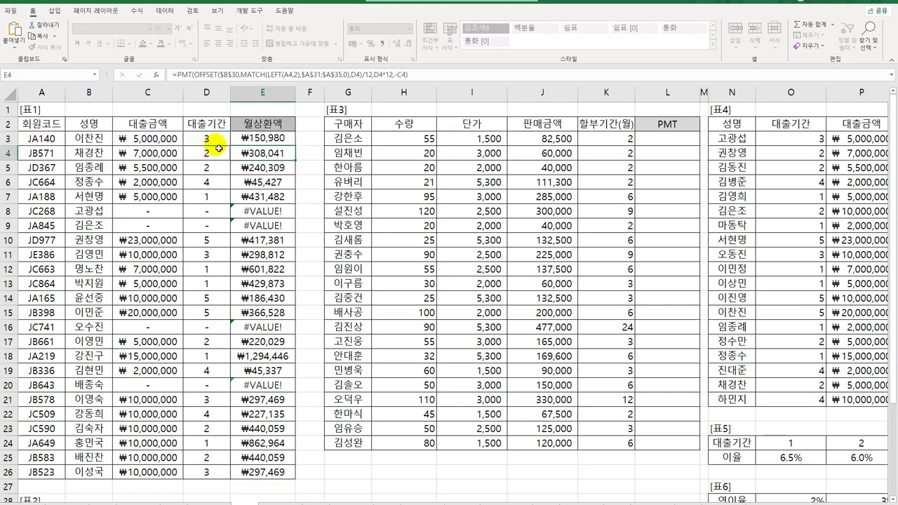
pyautogui.click(264, 143)
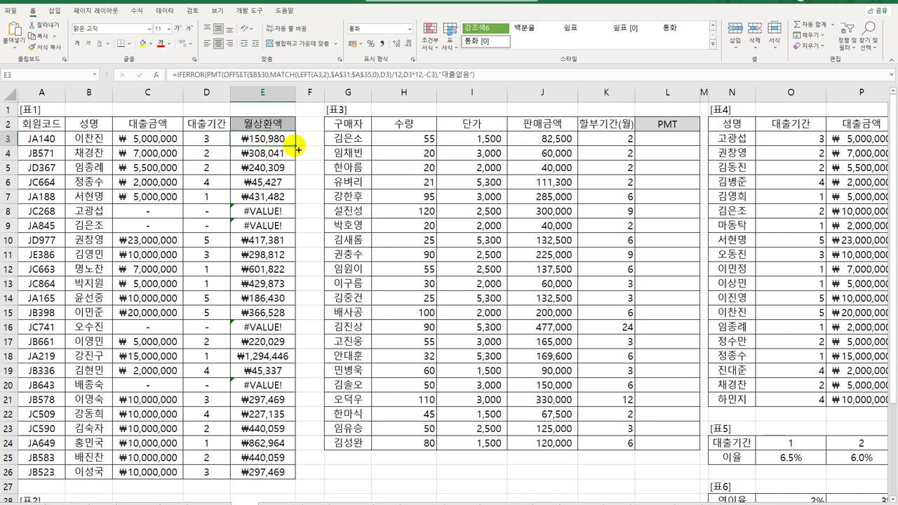
pyautogui.doubleClick(296, 145)
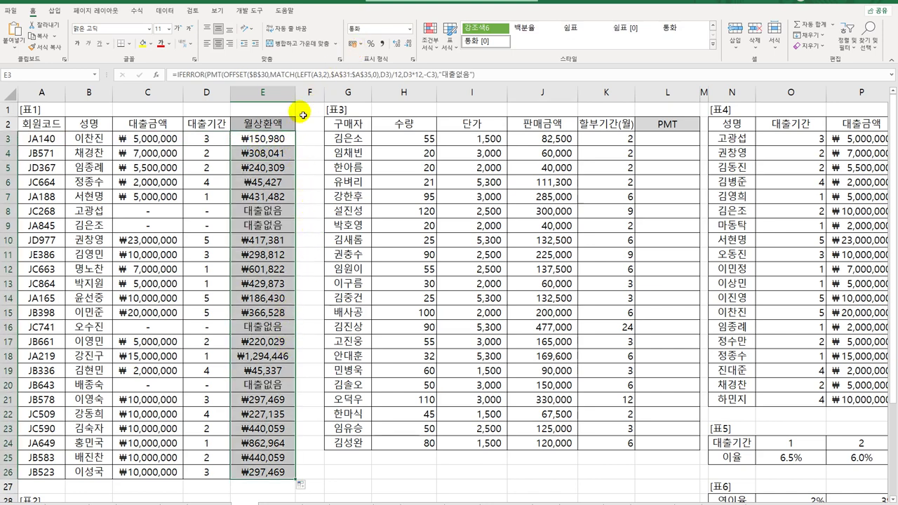
# - Apply the 회계 (accounting) number format to the 월상환액 cells E3:E26
pyautogui.click(410, 30)
pyautogui.click(402, 113)
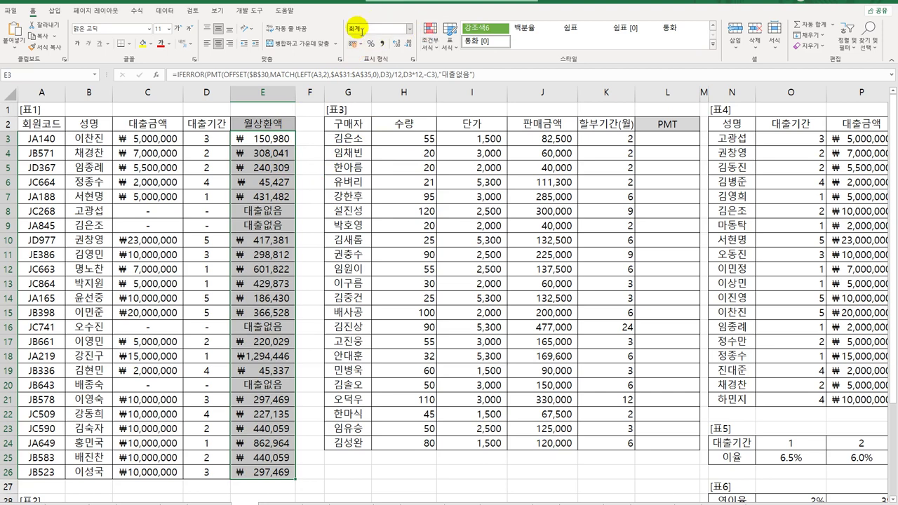
pyautogui.click(410, 31)
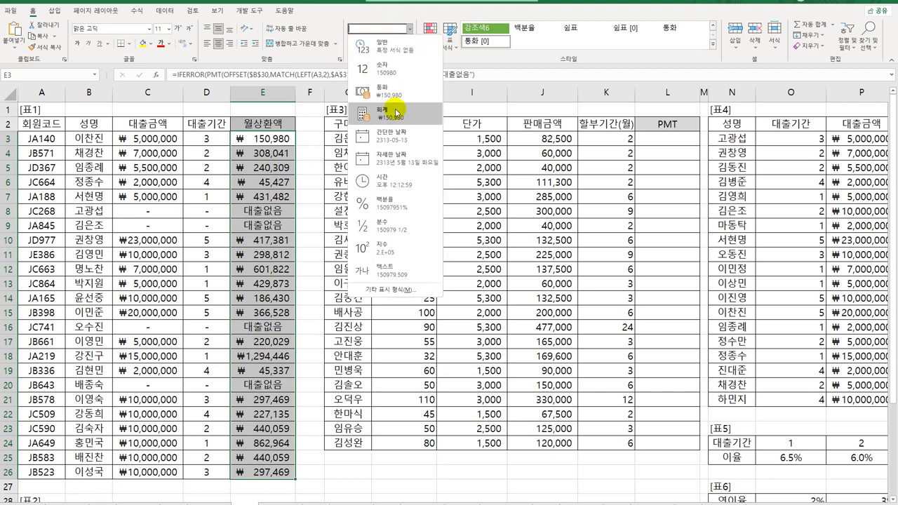
pyautogui.click(284, 135)
pyautogui.click(281, 138)
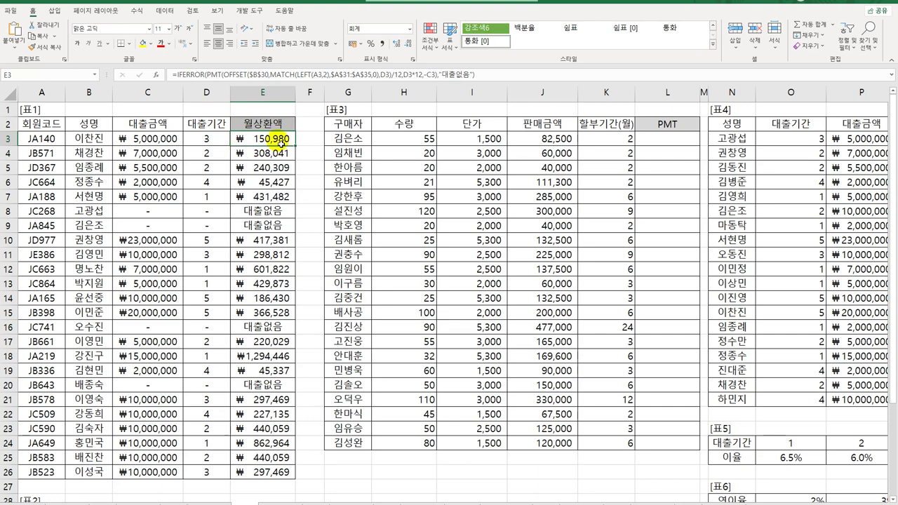
# - Start a PMT formula in L3 of [표3] with a rate argument of 3%/12
pyautogui.scroll(-6, 279, 140)
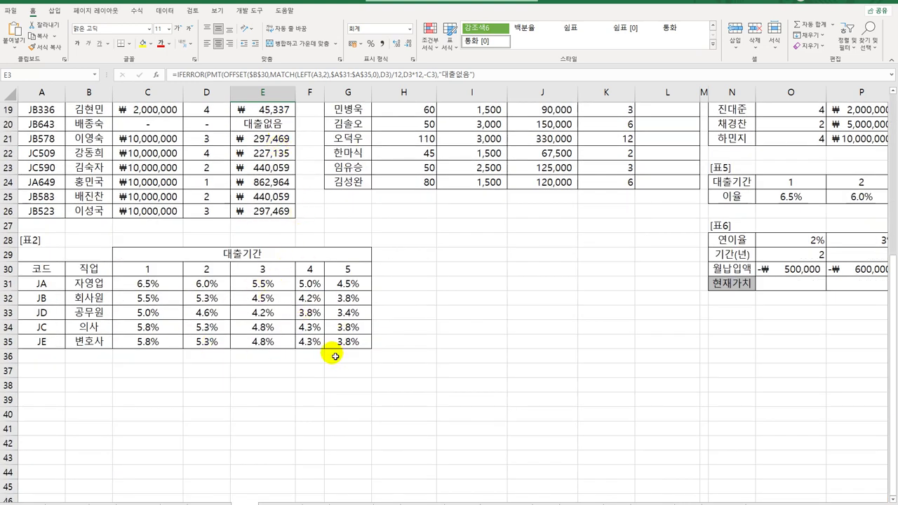
pyautogui.scroll(6, 335, 356)
pyautogui.click(654, 143)
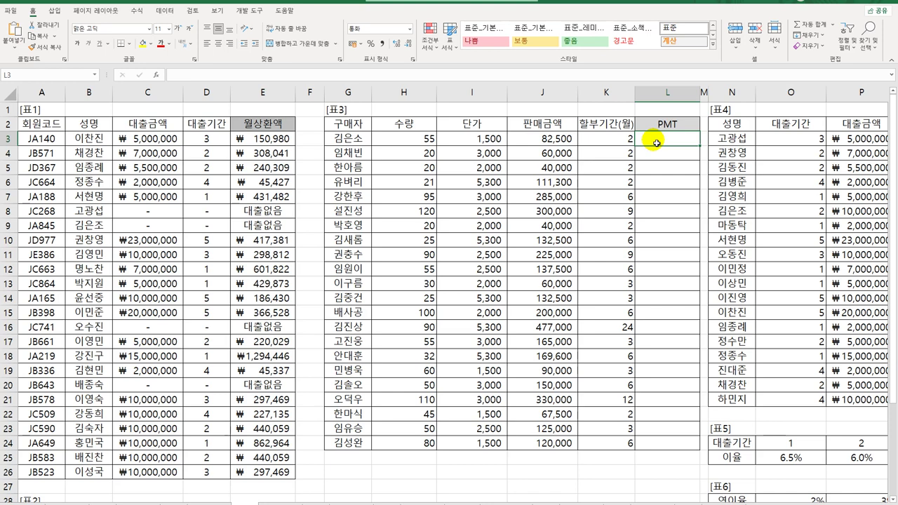
pyautogui.write('=')
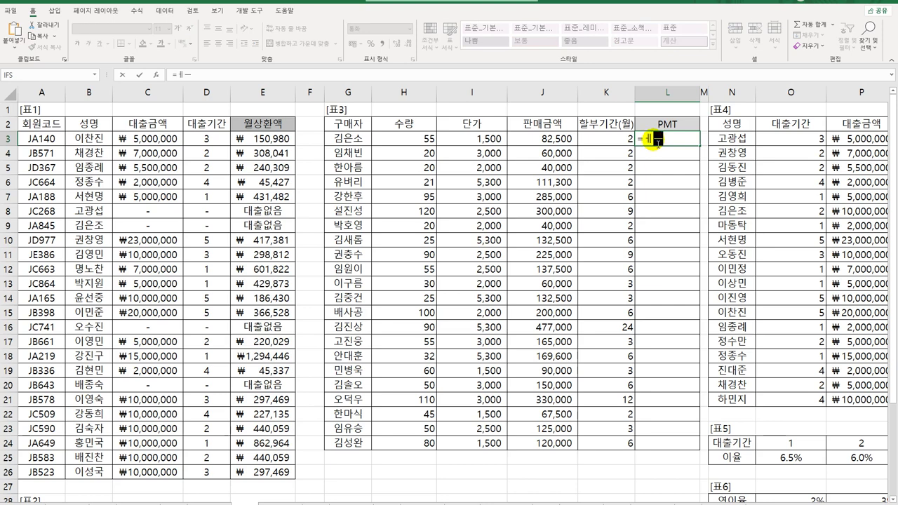
pyautogui.write('pmt')
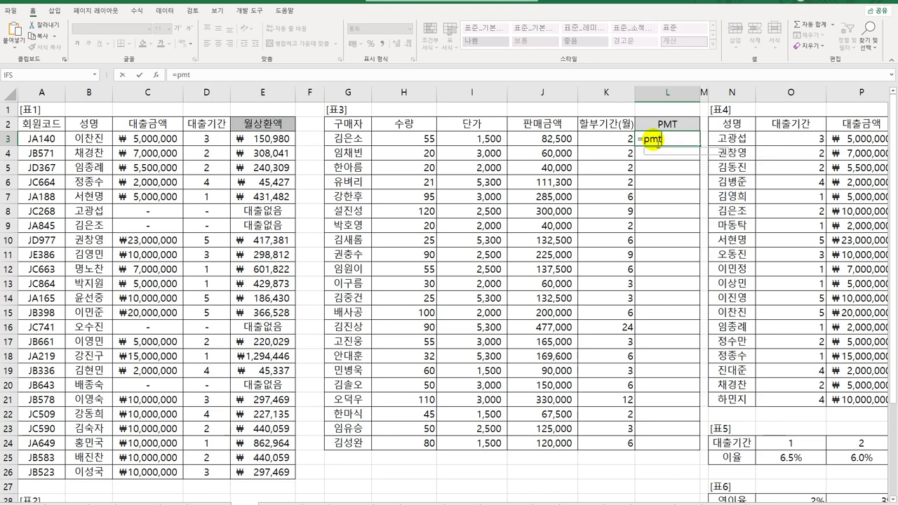
pyautogui.press('Tab')
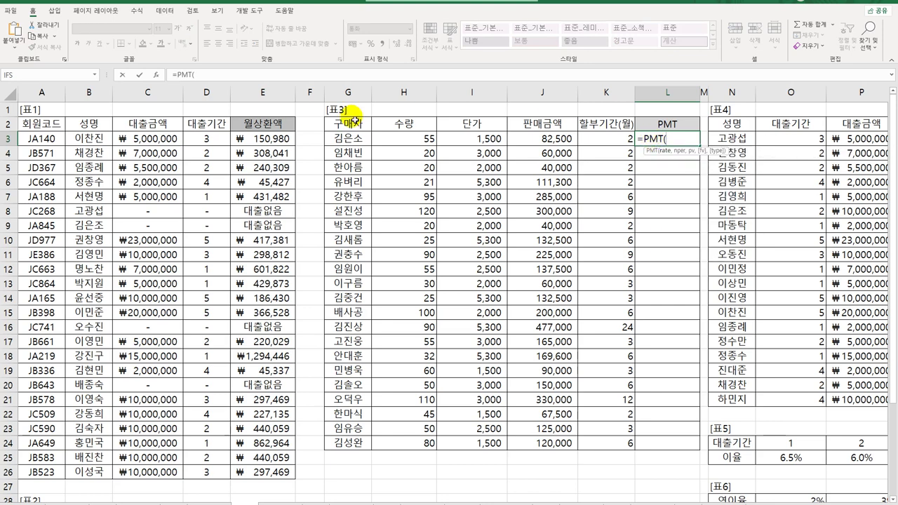
pyautogui.click(156, 74)
pyautogui.moveTo(483, 151); pyautogui.dragTo(538, 255)
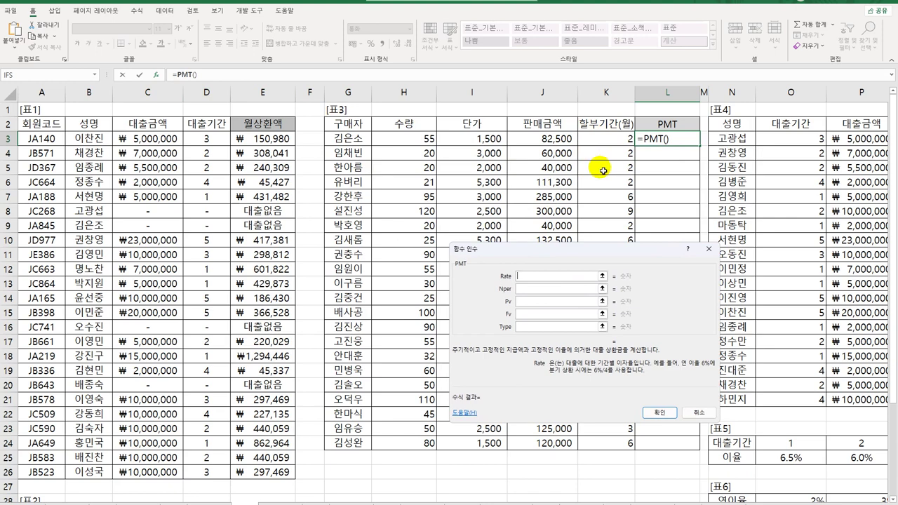
pyautogui.write('3%/12')
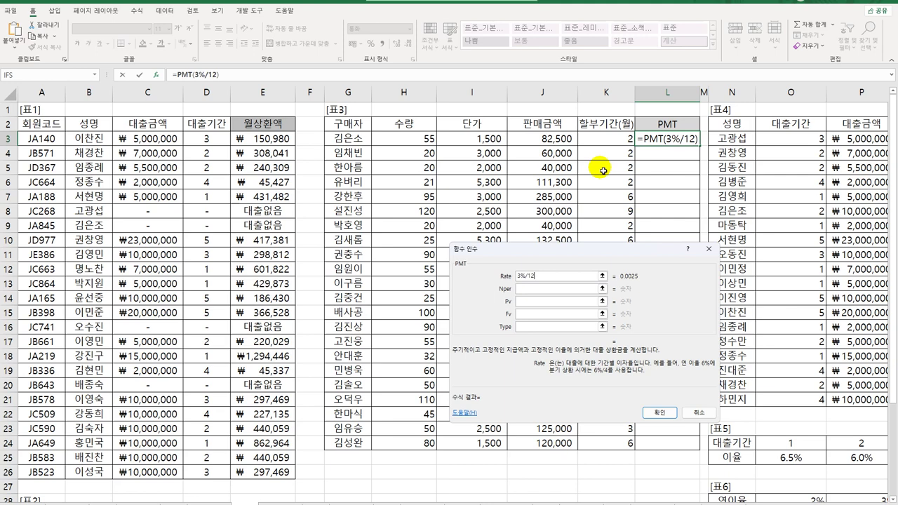
# - Complete L3's PMT formula with K3 as the number of periods and -J3 as the present value, and fill it down to L24
pyautogui.click(546, 290)
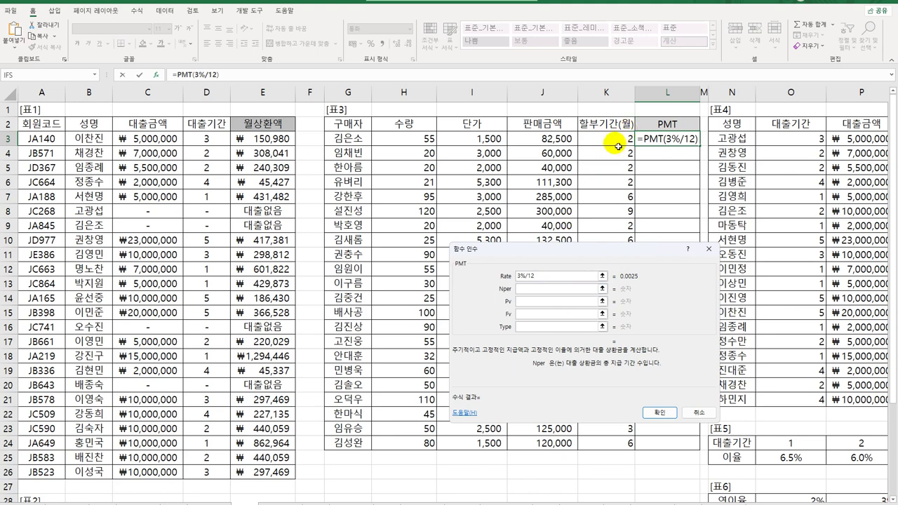
pyautogui.click(617, 145)
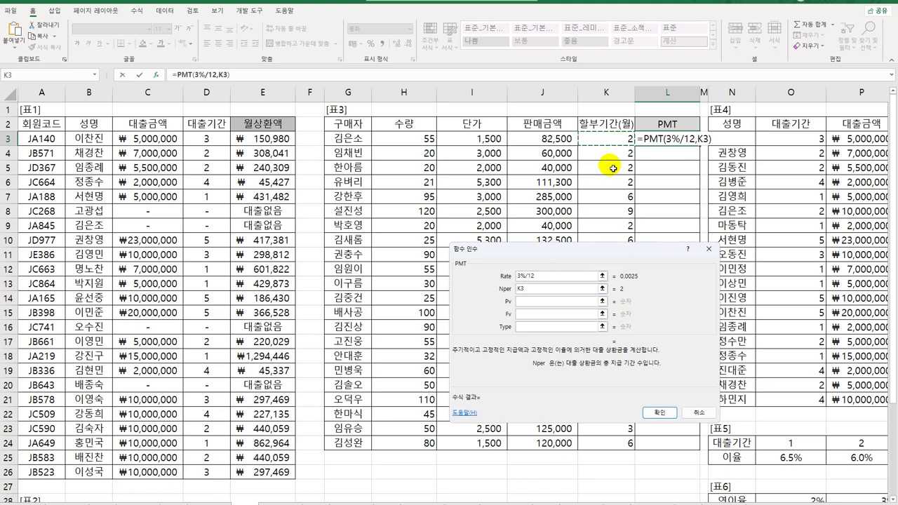
pyautogui.click(548, 305)
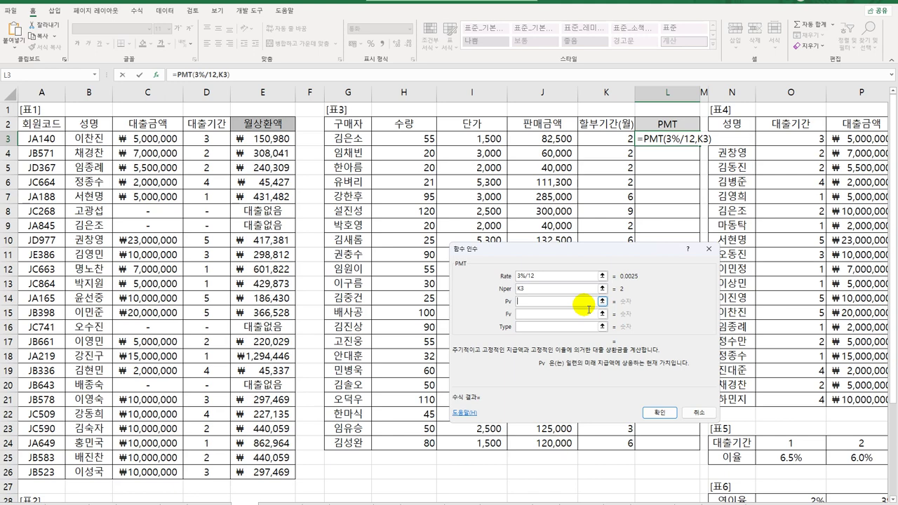
pyautogui.write('-')
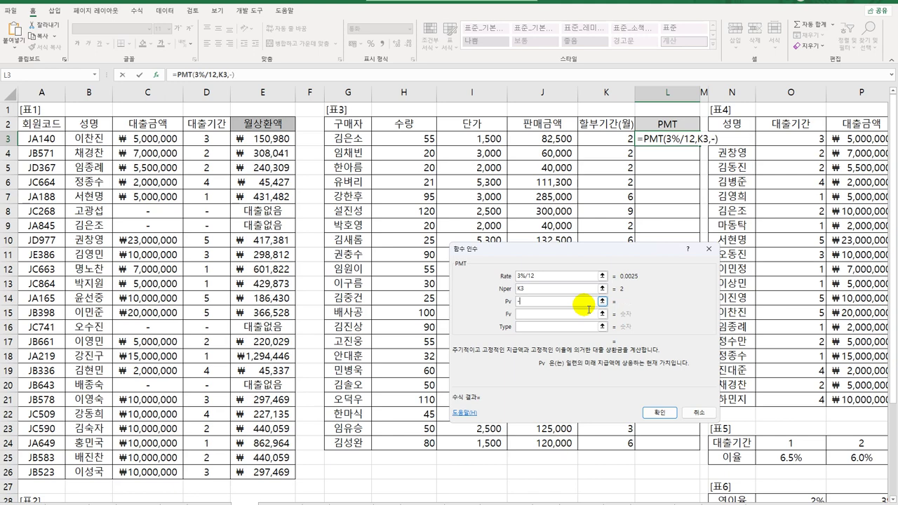
pyautogui.click(552, 140)
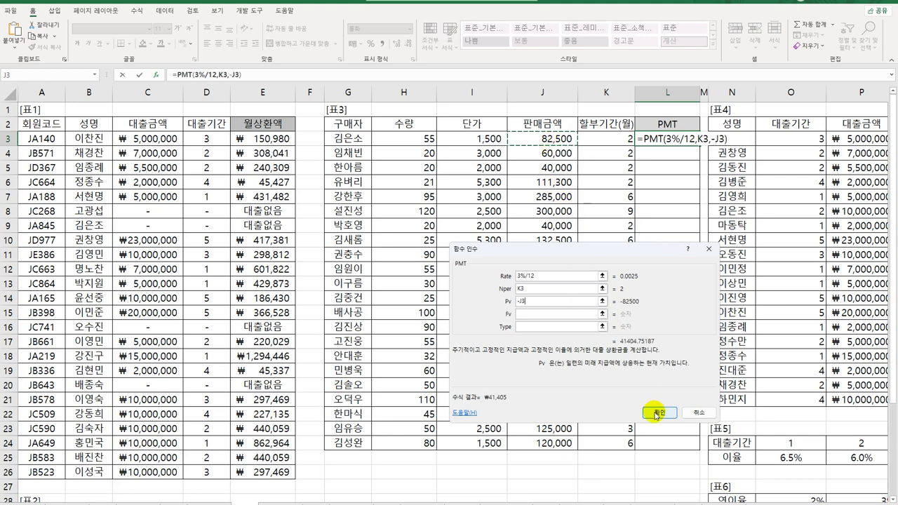
pyautogui.click(656, 411)
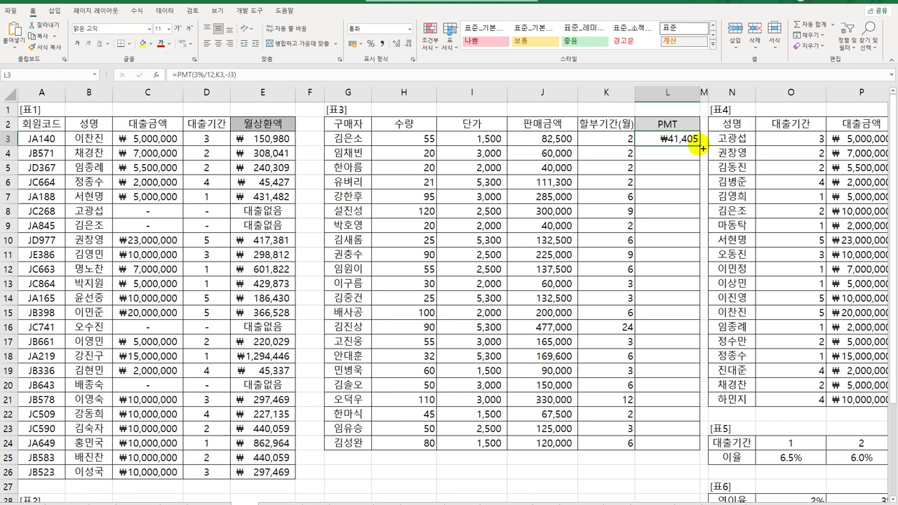
pyautogui.moveTo(702, 147); pyautogui.dragTo(695, 441)
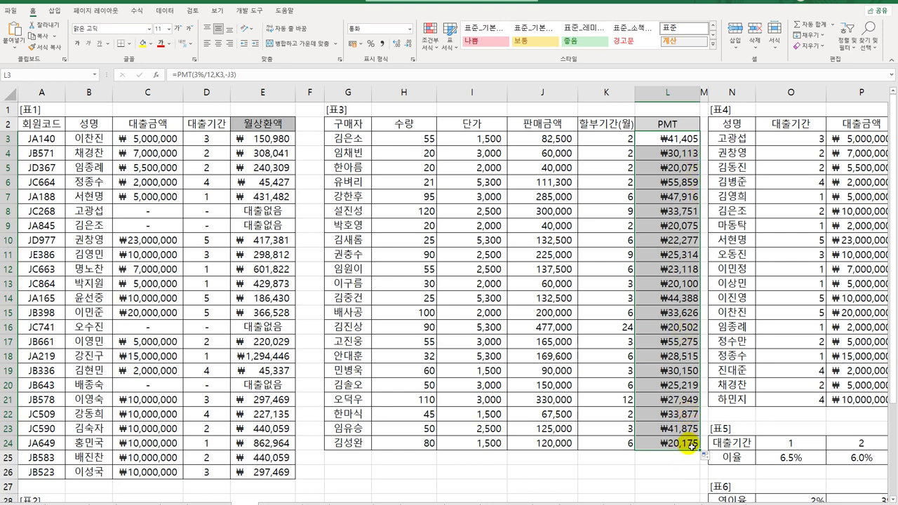
# - Wrap L3's PMT formula in ROUNDDOWN with -1 as the number of digits and fill it down to L24
pyautogui.moveTo(689, 446)
pyautogui.mouseDown()
pyautogui.moveTo(677, 193)
pyautogui.moveTo(661, 144)
pyautogui.mouseUp()
pyautogui.doubleClick(661, 144)
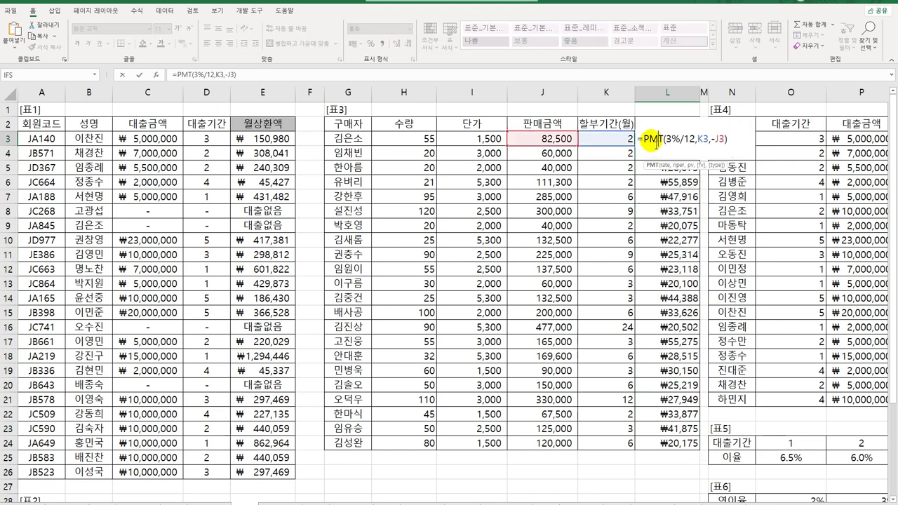
pyautogui.press('Home')
pyautogui.press('Right')
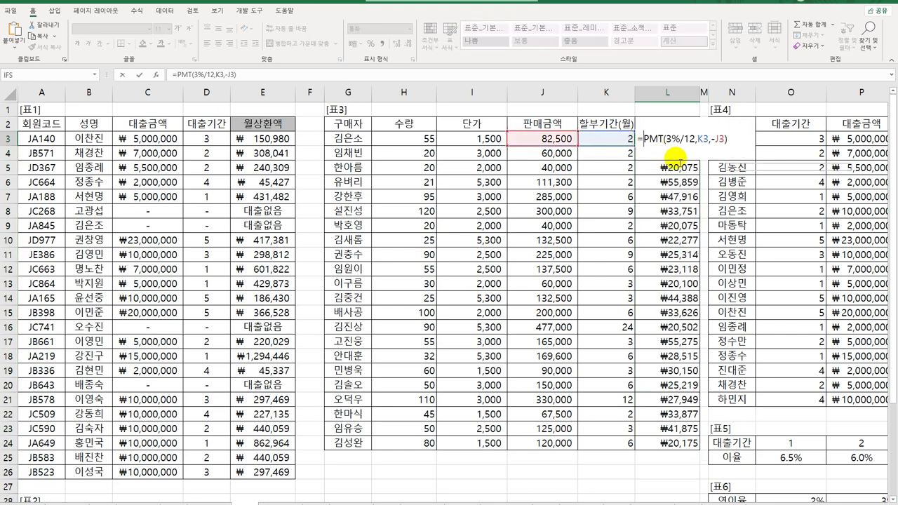
pyautogui.write('round')
pyautogui.press('Down')
pyautogui.press('Tab')
pyautogui.press('End')
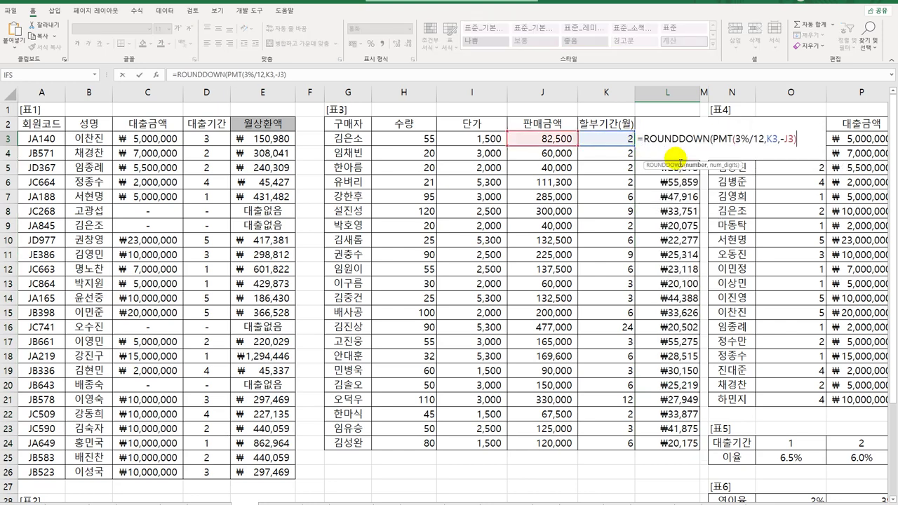
pyautogui.write(',-1)')
pyautogui.press('Return')
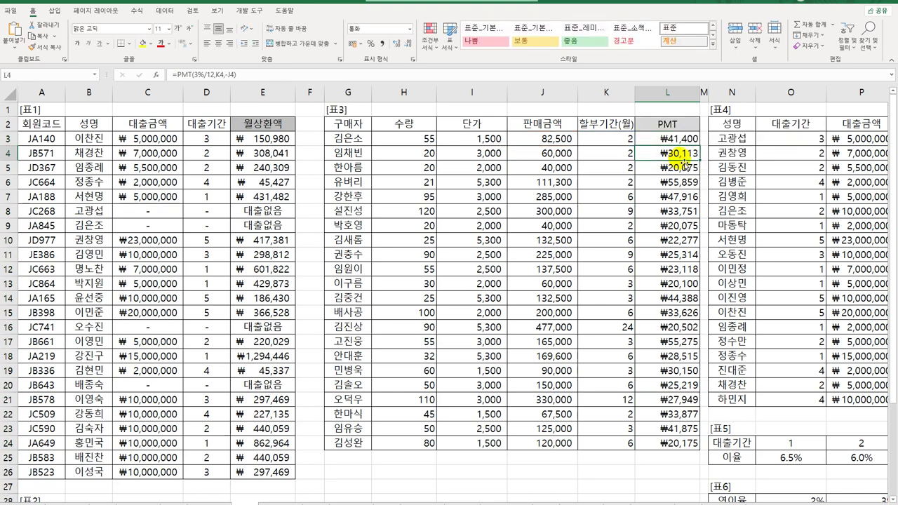
pyautogui.click(691, 140)
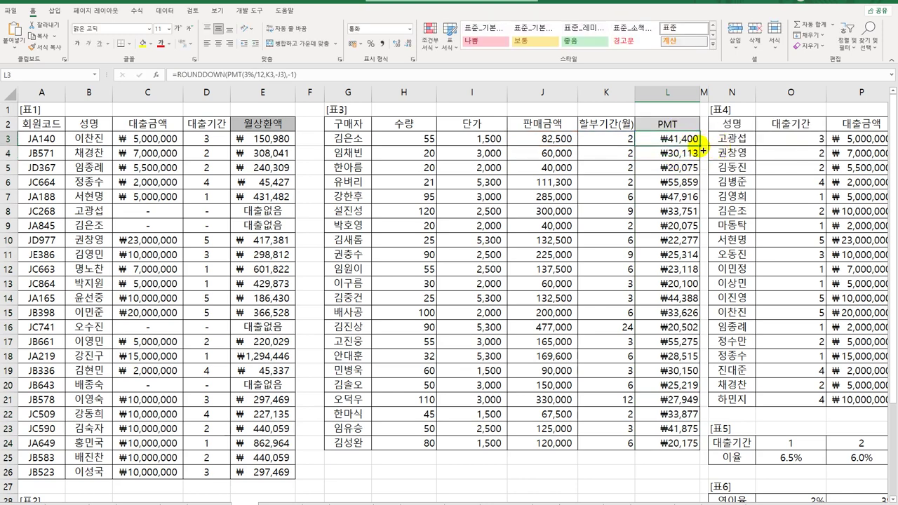
pyautogui.doubleClick(699, 145)
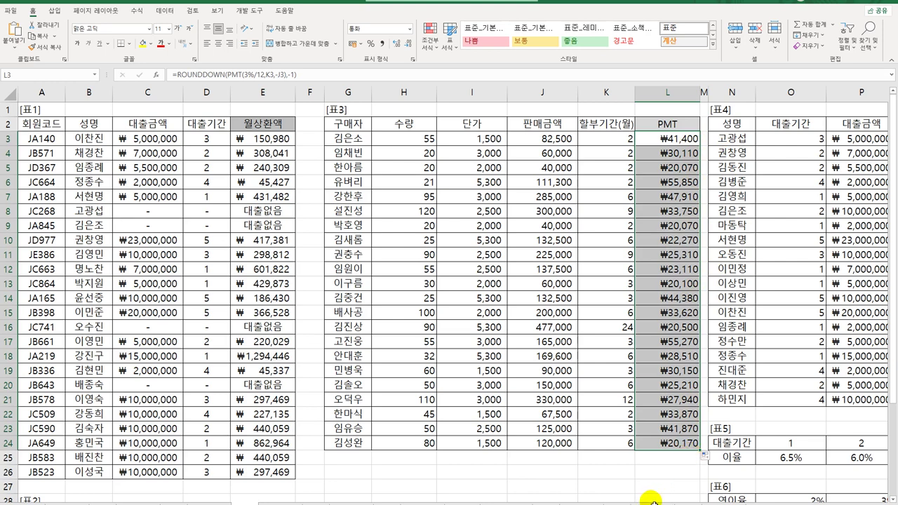
# - Start an HLOOKUP formula in Q3, the first 월상환액 cell of [표4], with the loan period O3 as the lookup value
pyautogui.moveTo(817, 498); pyautogui.dragTo(845, 499)
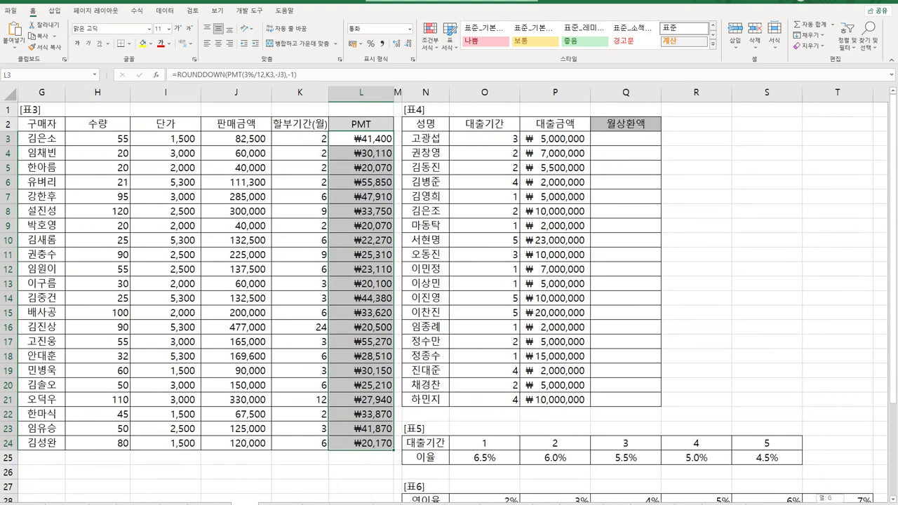
pyautogui.click(640, 143)
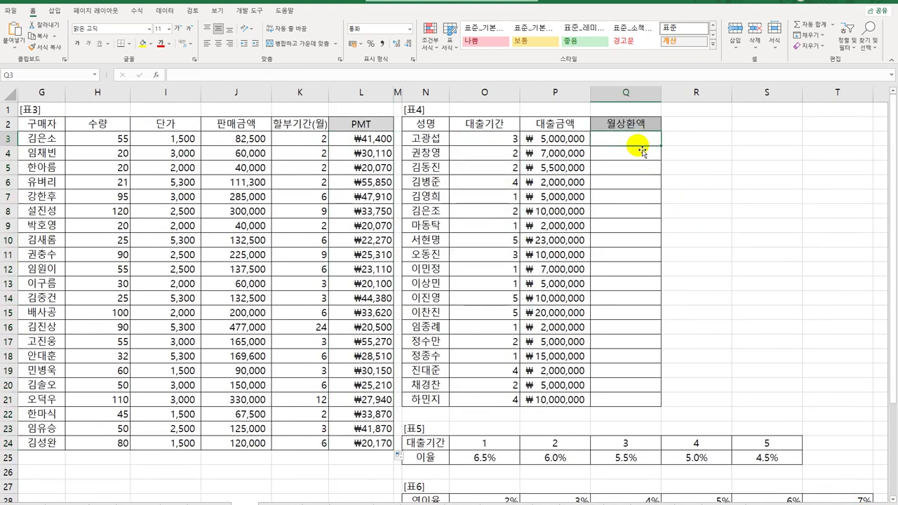
pyautogui.click(551, 141)
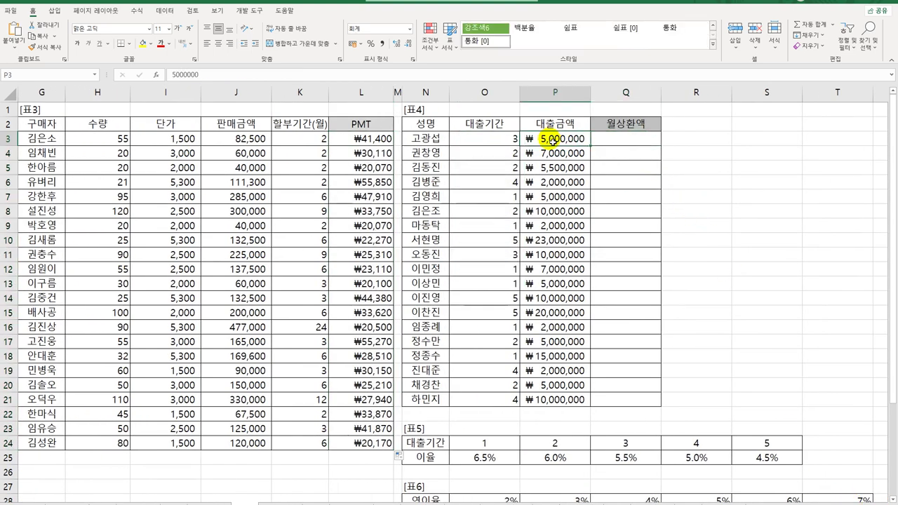
pyautogui.click(513, 140)
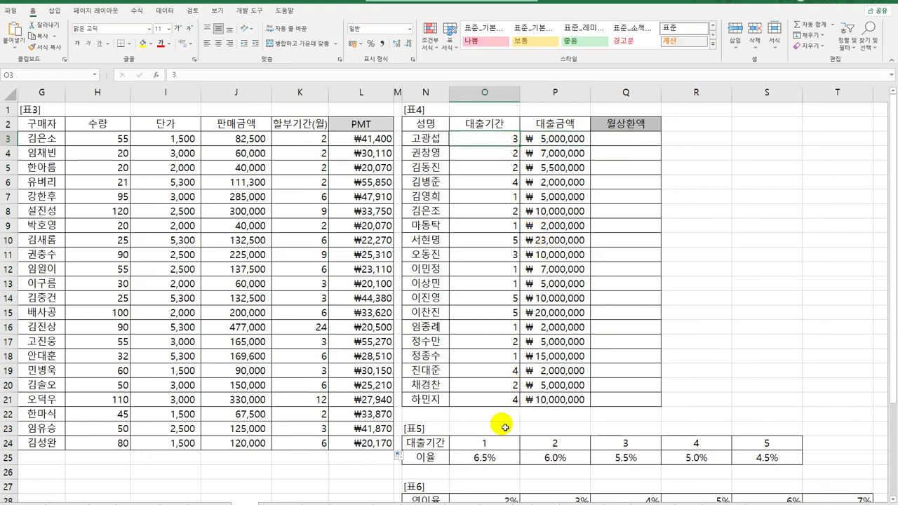
pyautogui.click(624, 140)
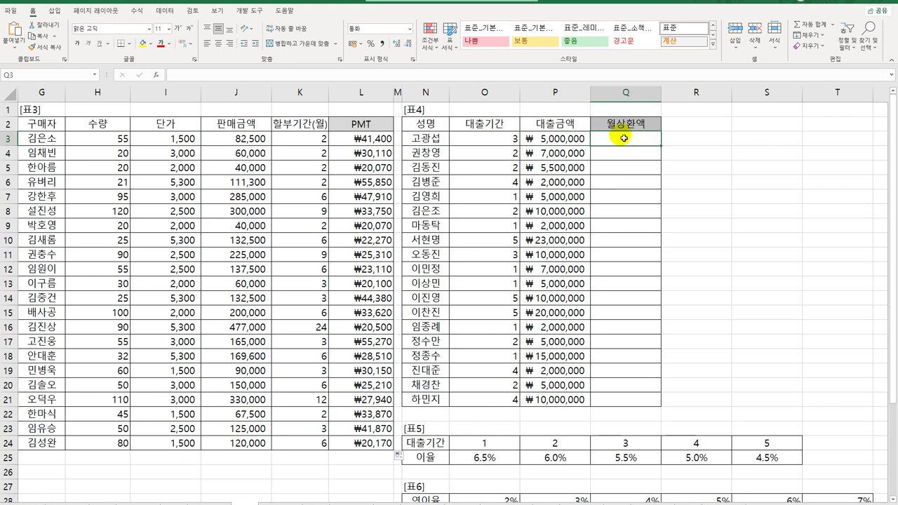
pyautogui.click(494, 138)
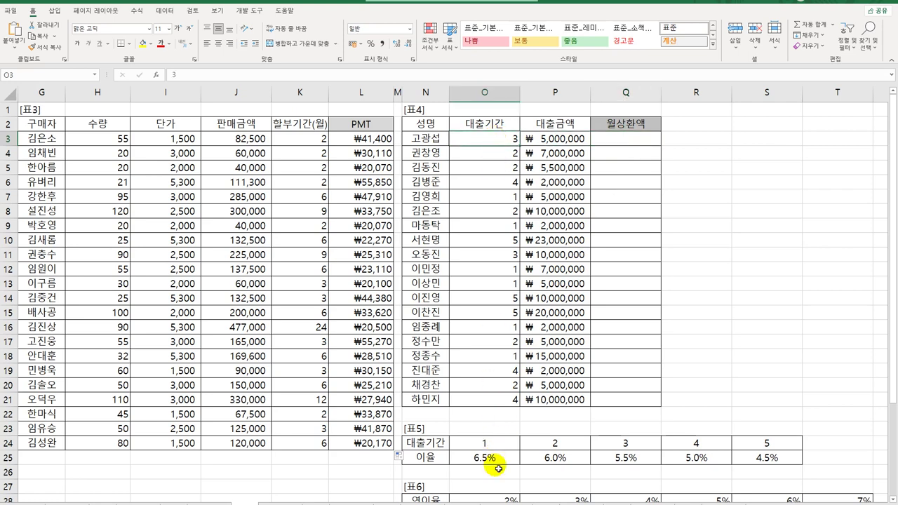
pyautogui.click(633, 138)
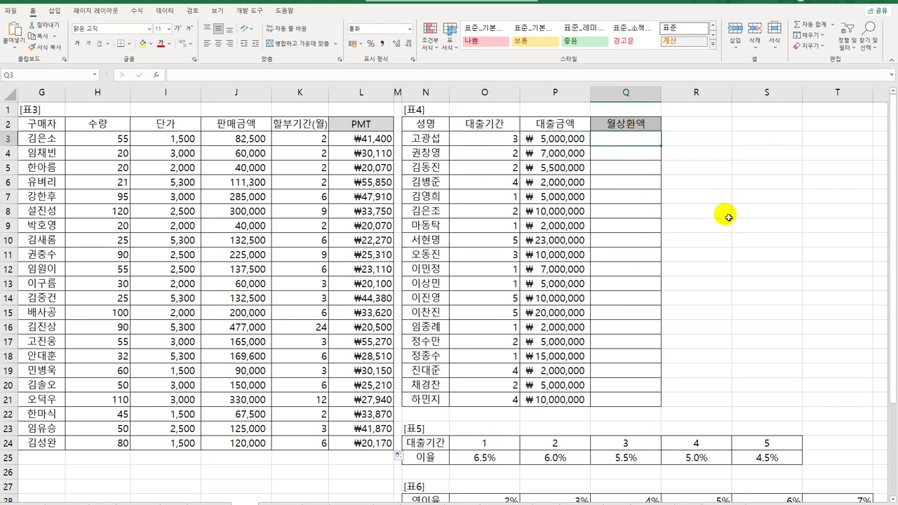
pyautogui.write('=hl')
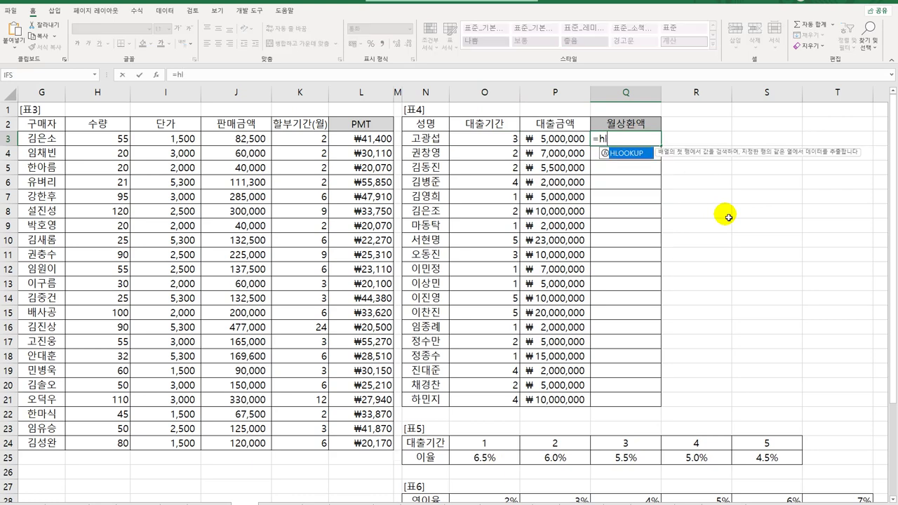
pyautogui.press('Tab')
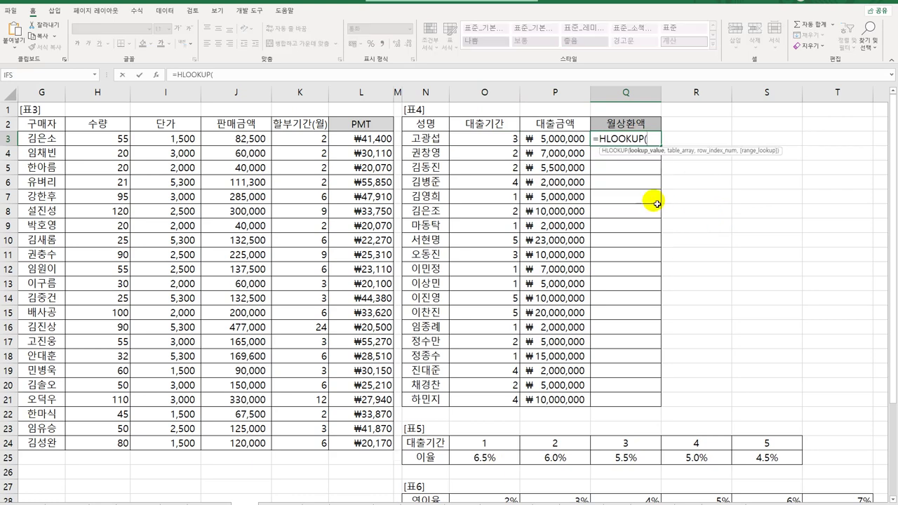
pyautogui.click(505, 143)
pyautogui.write(',')
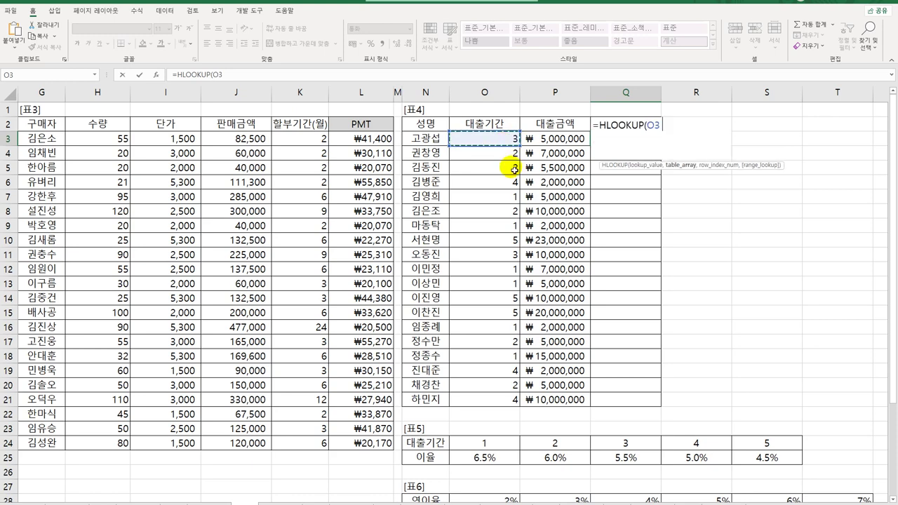
# - Complete Q3's HLOOKUP with the absolute [표5] range $O$24:$S$25 as the table and 2 as the row index
pyautogui.moveTo(502, 444); pyautogui.dragTo(763, 457)
pyautogui.press('F4')
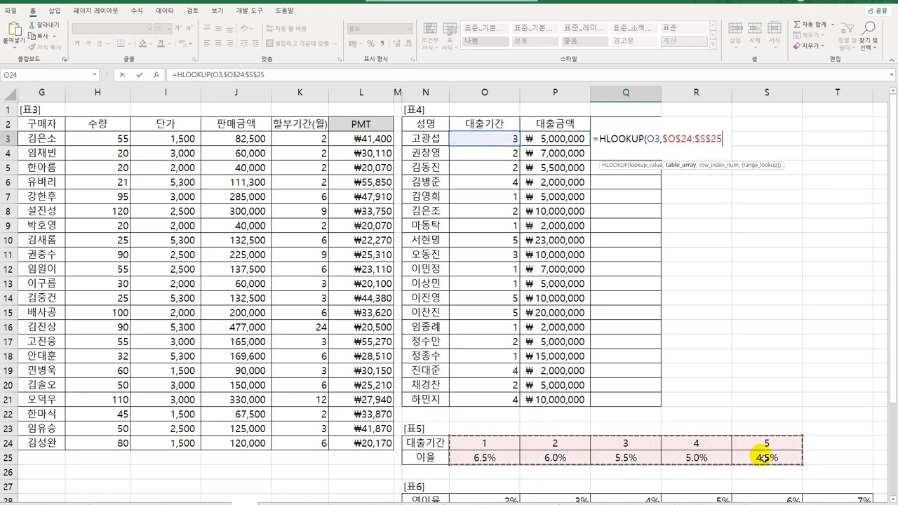
pyautogui.write(',')
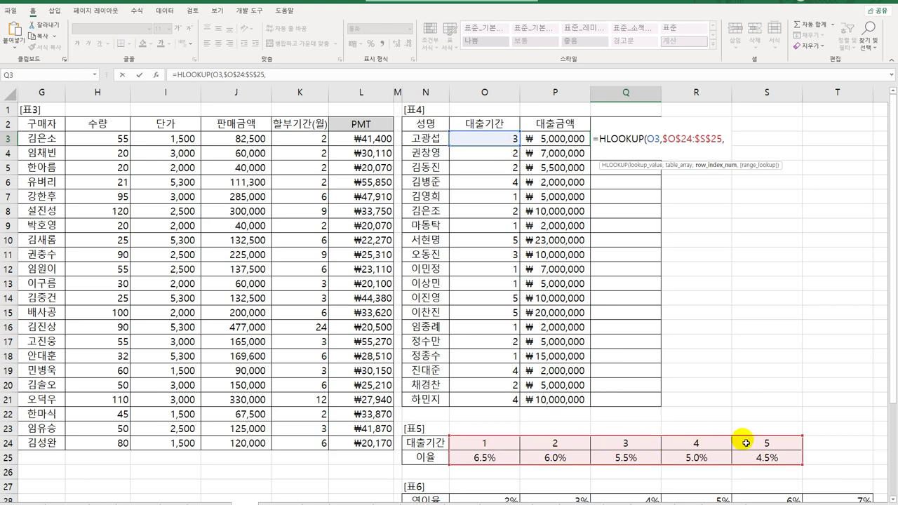
pyautogui.write('2')
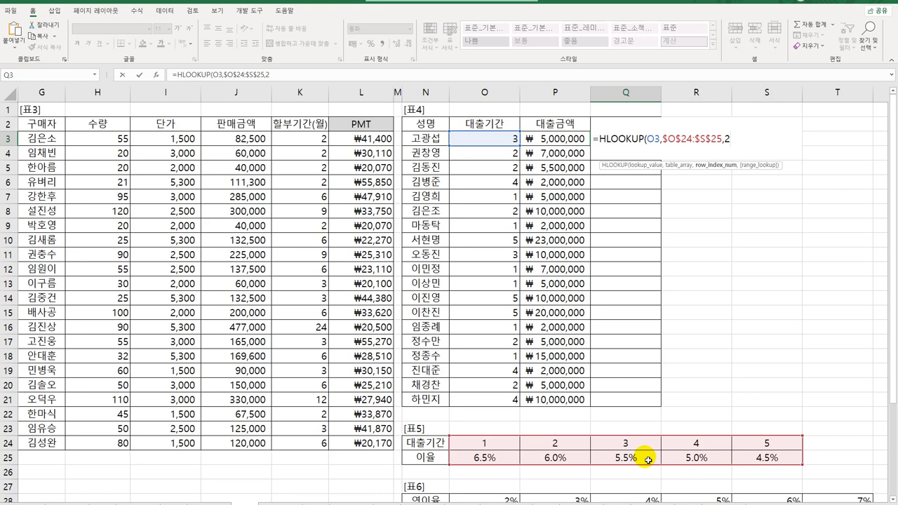
pyautogui.write(')')
pyautogui.press('Return')
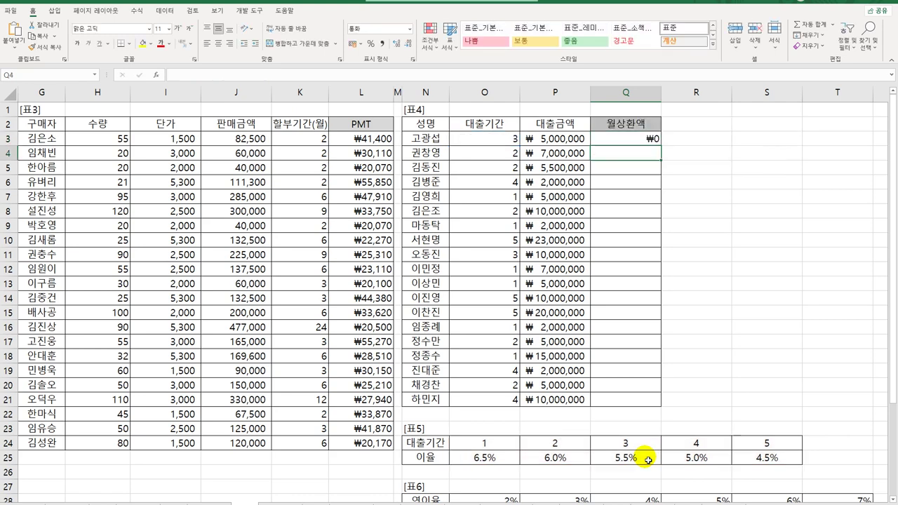
# - Fill Q3's HLOOKUP formula down to Q21 and format those cells as percentages (백분율) with one decimal place
pyautogui.click(651, 137)
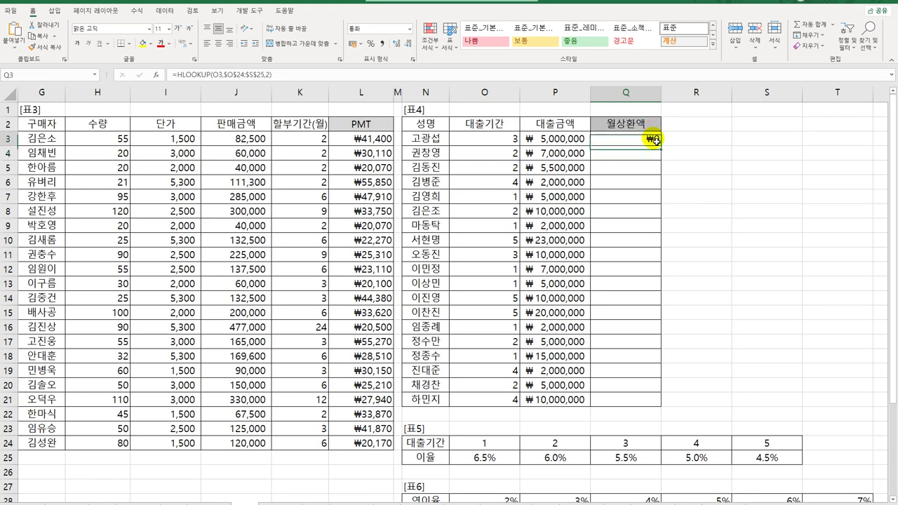
pyautogui.moveTo(656, 140); pyautogui.dragTo(645, 403)
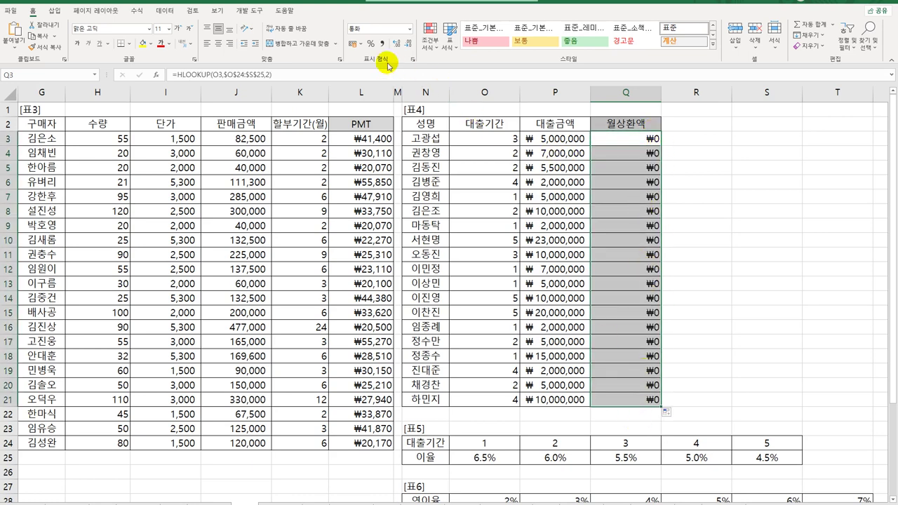
pyautogui.click(408, 31)
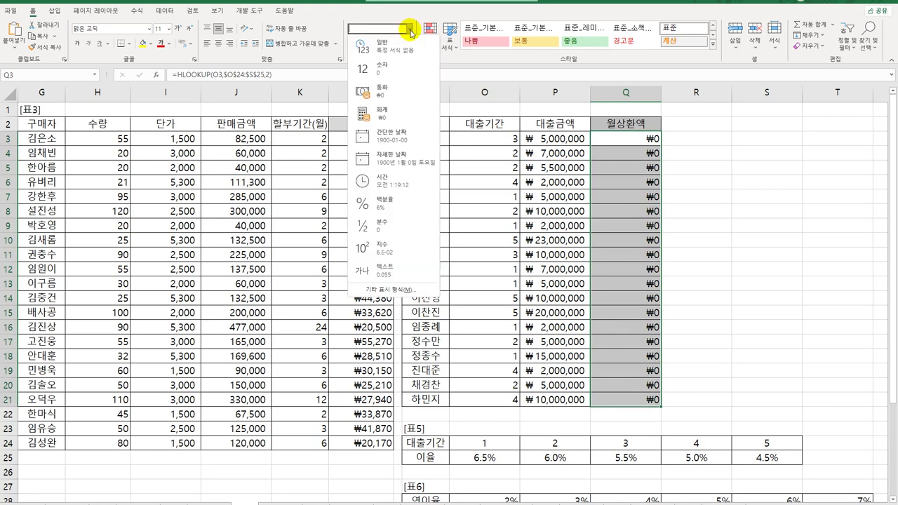
pyautogui.click(397, 202)
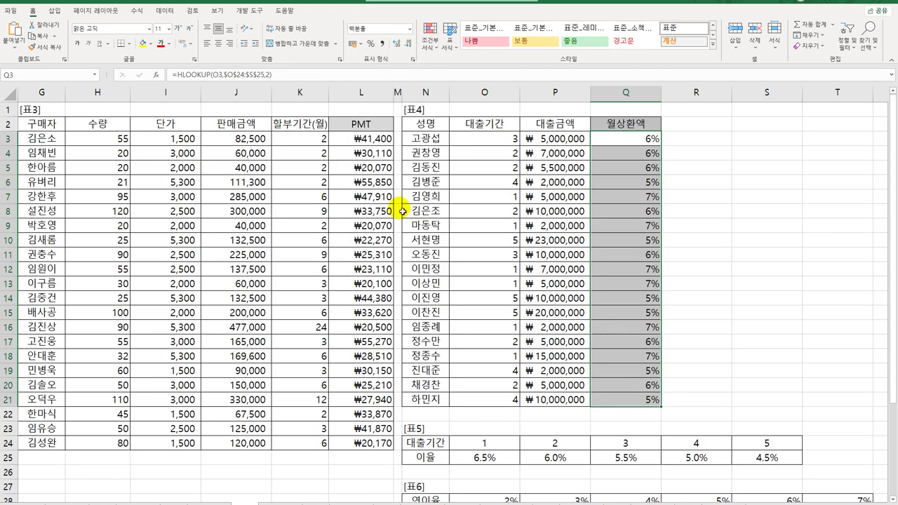
pyautogui.click(399, 45)
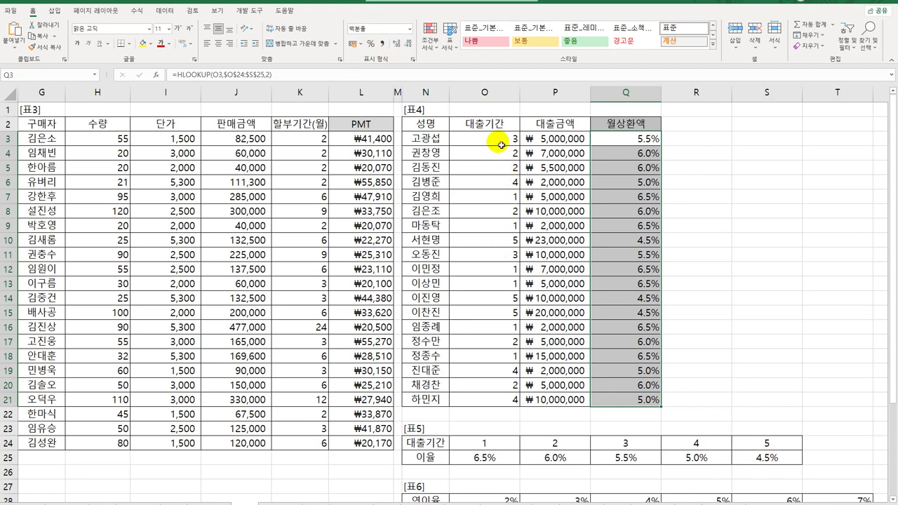
# - Compare the looked-up rates in [표4] with the 이율 values for the matching loan periods in [표5]
pyautogui.click(643, 458)
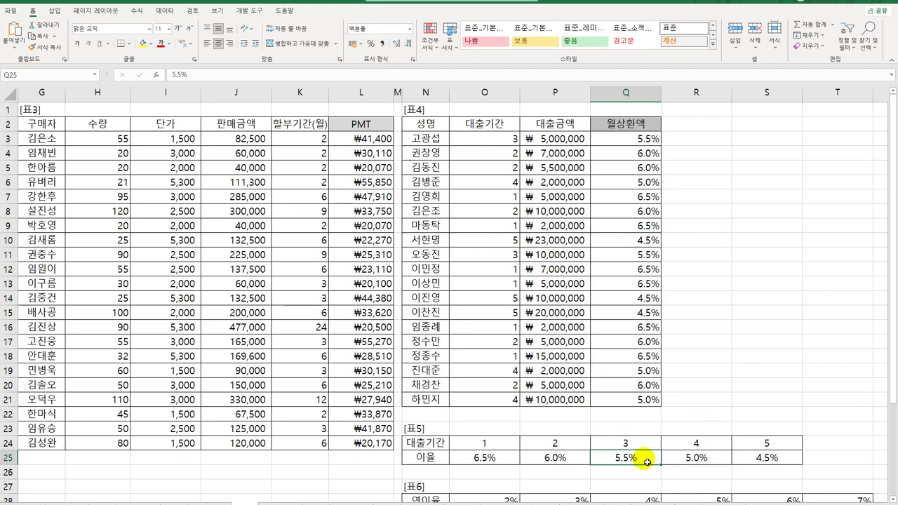
pyautogui.click(564, 464)
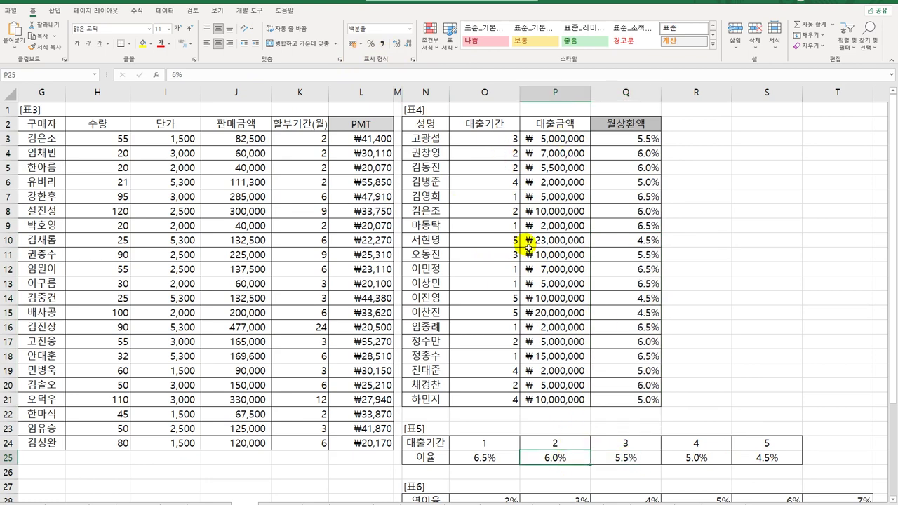
pyautogui.click(697, 460)
pyautogui.moveTo(509, 184); pyautogui.dragTo(638, 184)
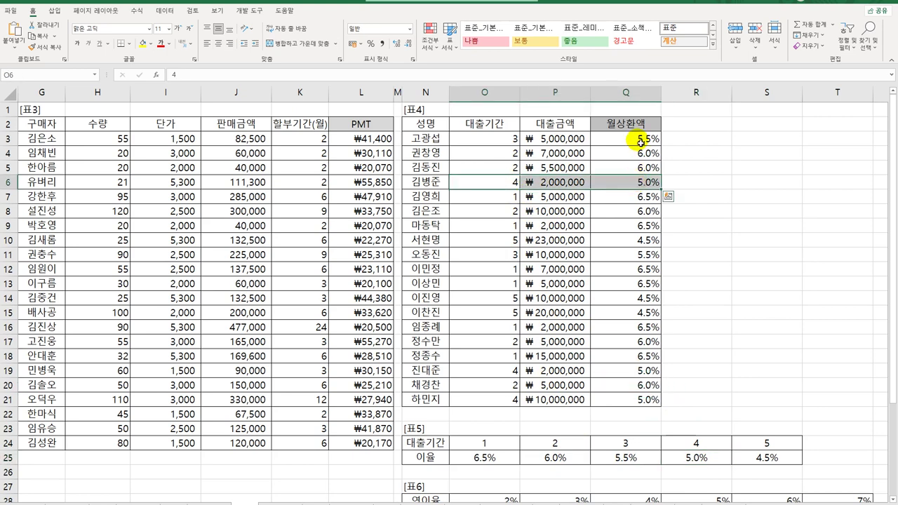
# - Format the 월상환액 cells Q3:Q21 of [표4] as won currency (통화) without decimals
pyautogui.click(637, 140)
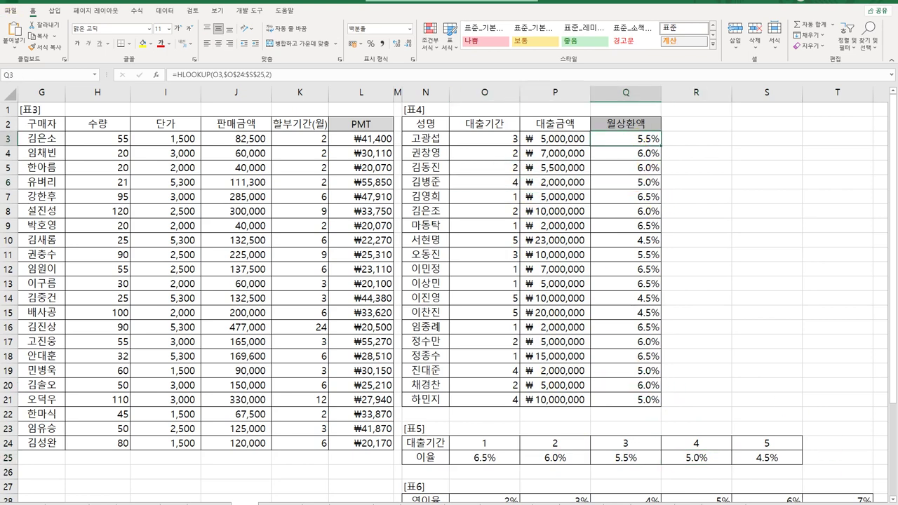
pyautogui.hotkey('ctrl', 'shift', 'Down')
pyautogui.hotkey('ctrl', 'shift', '5')
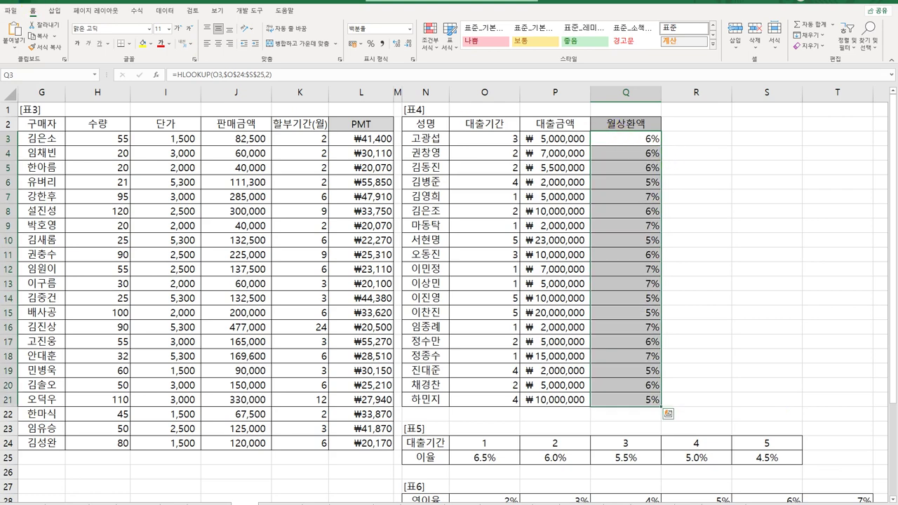
pyautogui.hotkey('ctrl', 'shift', '4')
# - Wrap Q3's HLOOKUP in a PMT function as its Rate argument, divided by 12 for a monthly rate
pyautogui.click(640, 144)
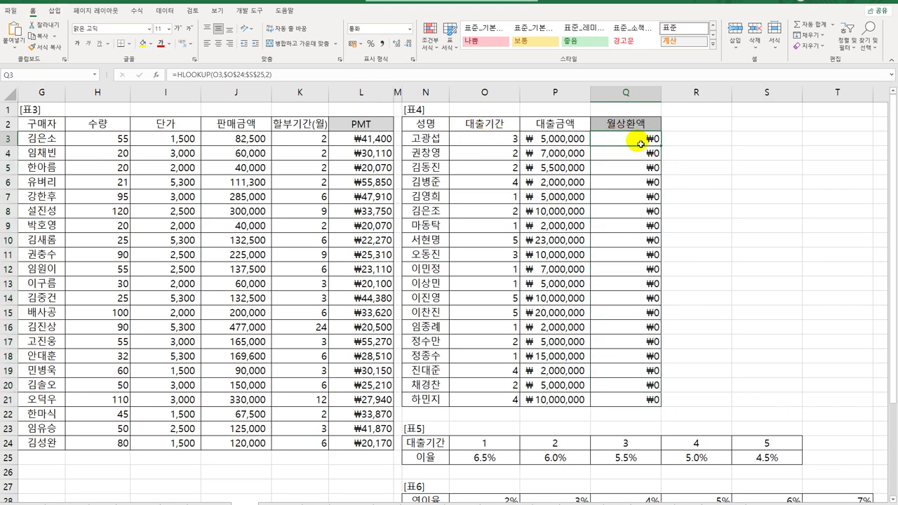
pyautogui.doubleClick(640, 144)
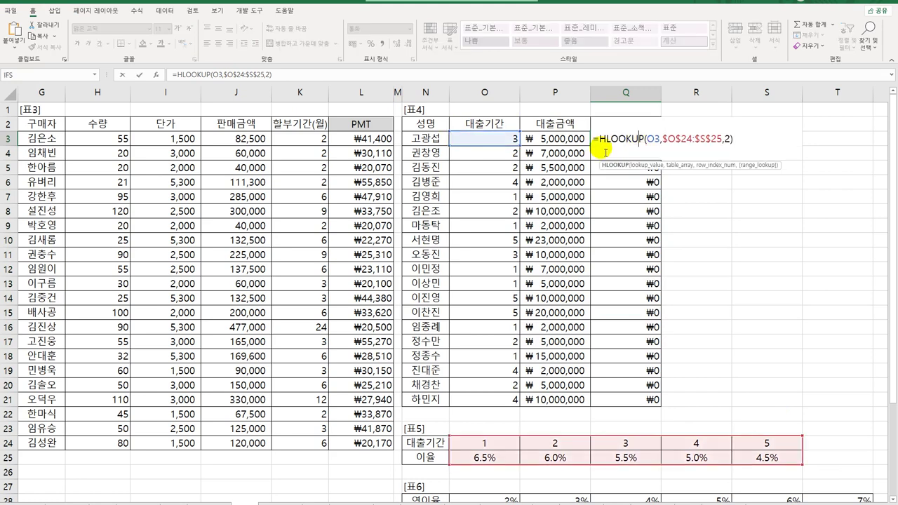
pyautogui.write('pmt')
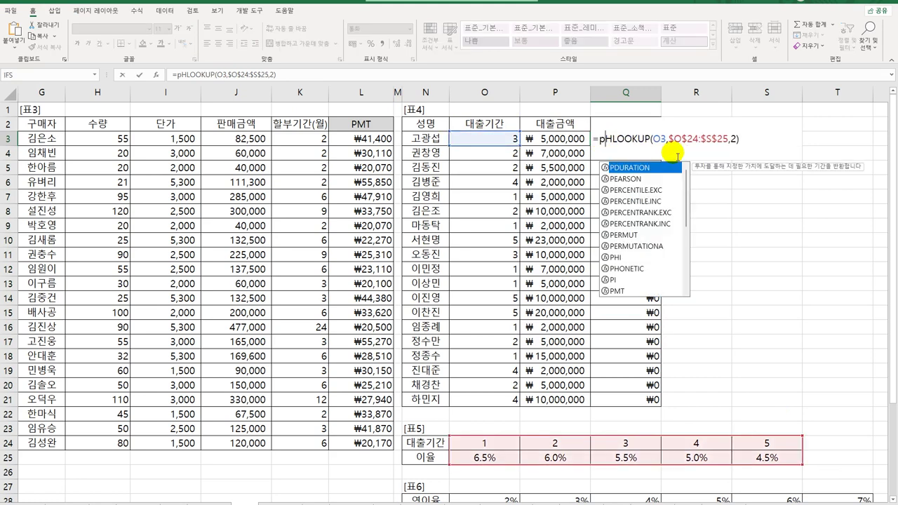
pyautogui.press('Tab')
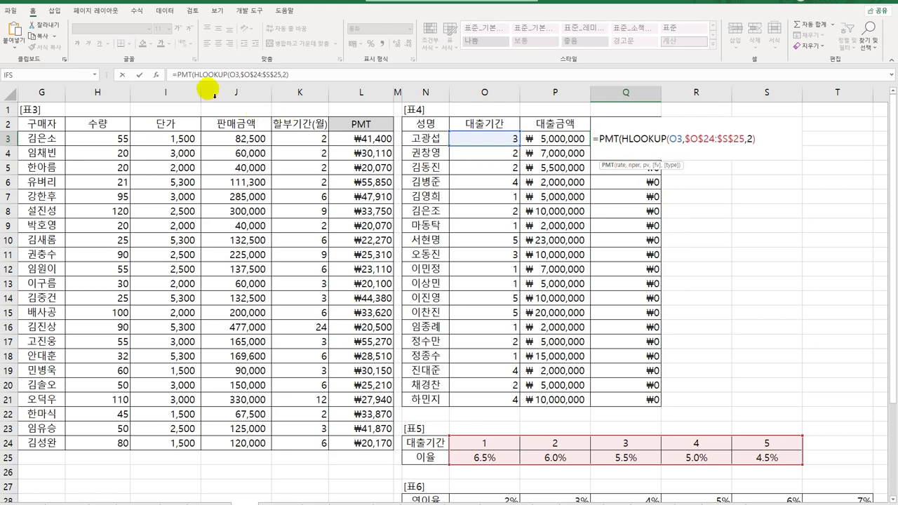
pyautogui.click(155, 75)
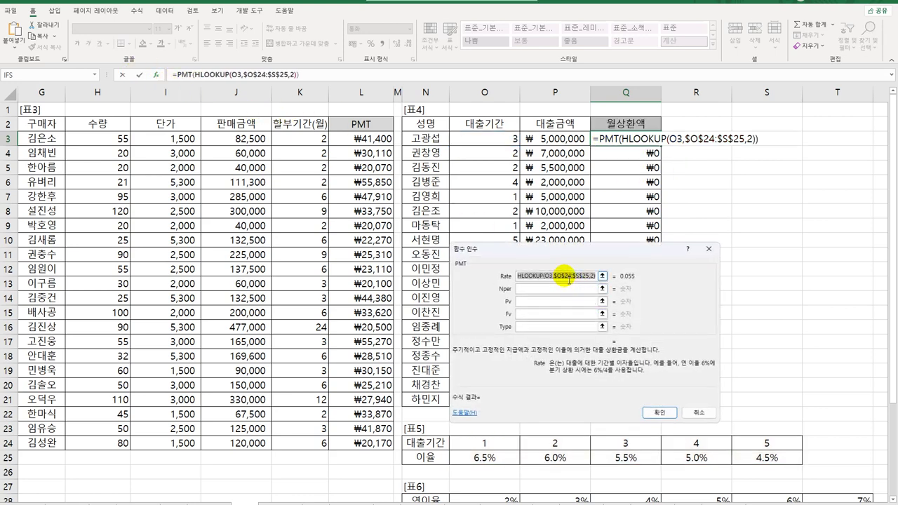
pyautogui.click(569, 281)
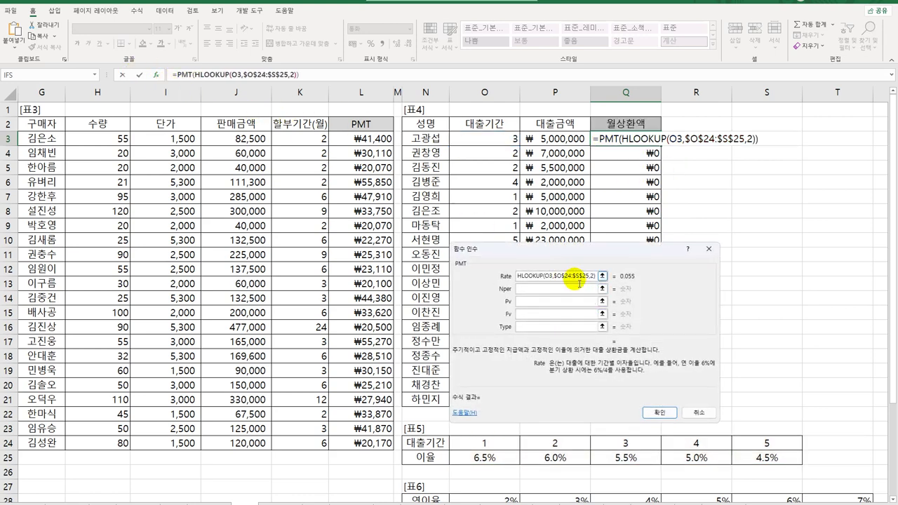
pyautogui.write('/12')
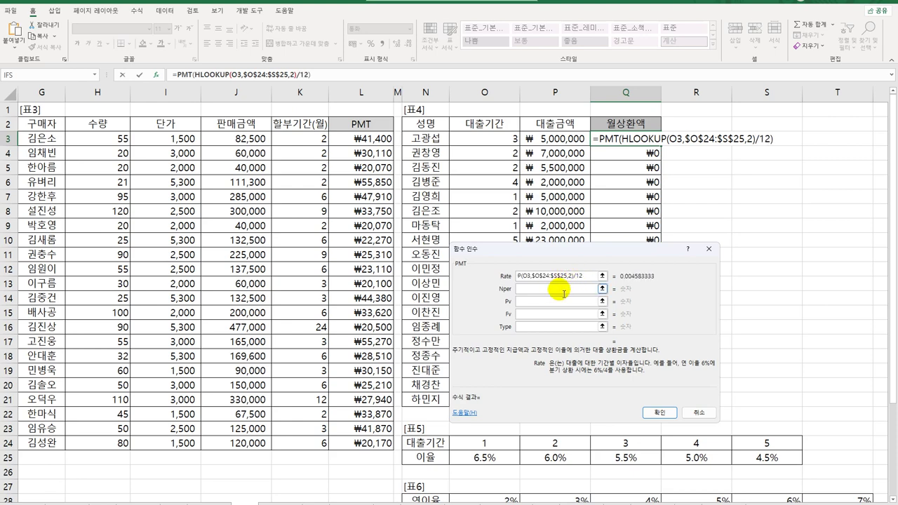
# - Complete Q3's PMT with O3*12 as Nper and -P3 as Pv, and fill the formula down to Q21
pyautogui.click(545, 289)
pyautogui.click(496, 139)
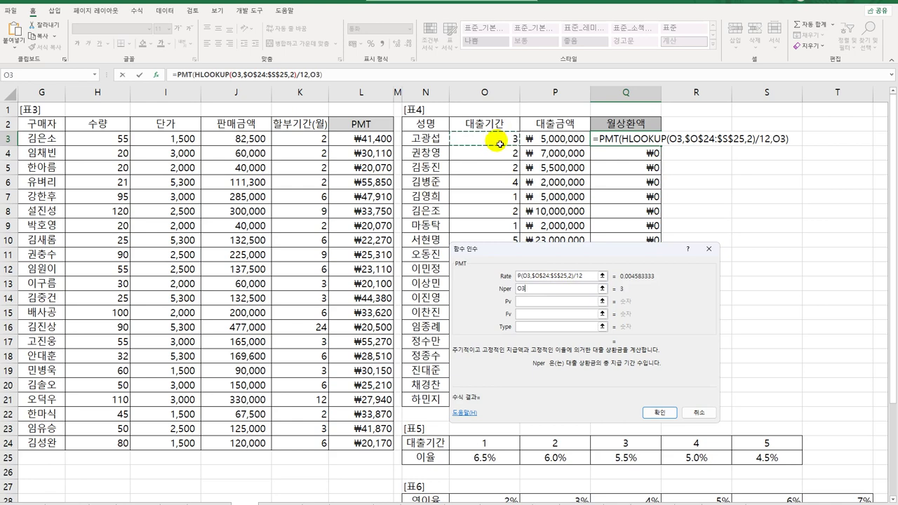
pyautogui.write('*12')
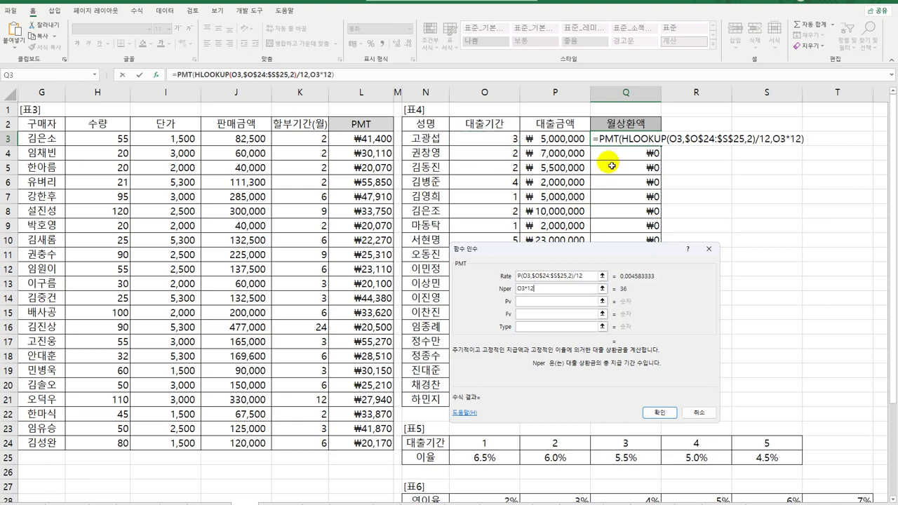
pyautogui.click(571, 303)
pyautogui.write('-')
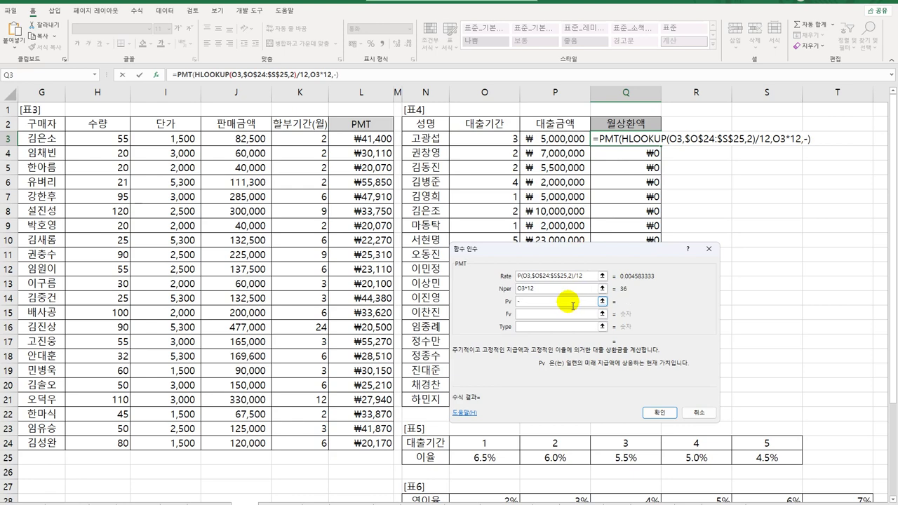
pyautogui.click(563, 137)
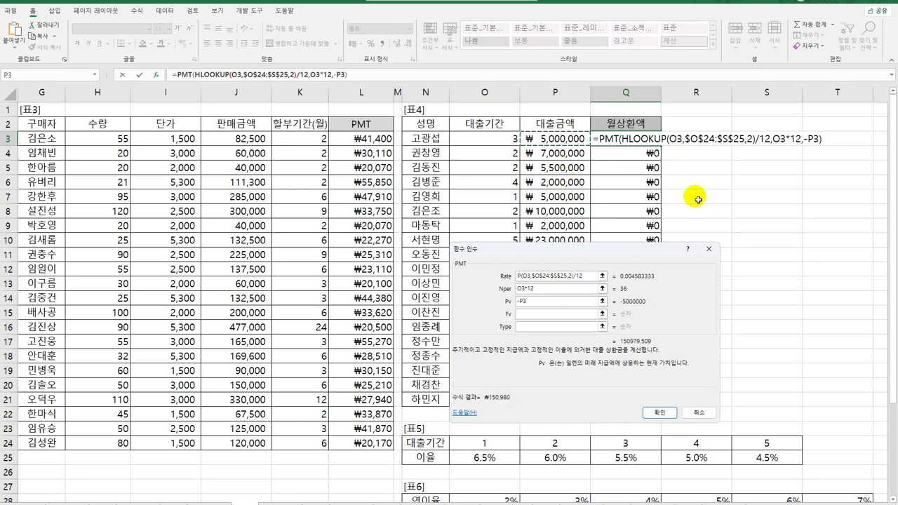
pyautogui.press('Return')
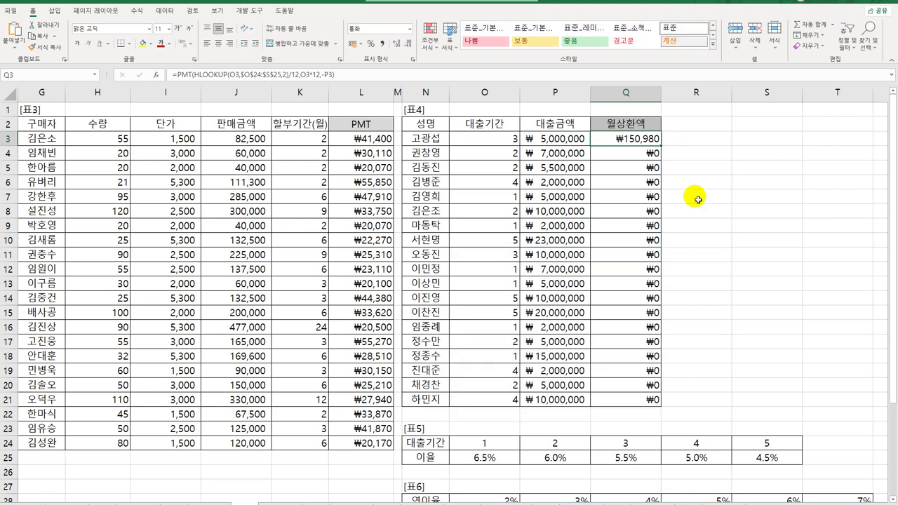
pyautogui.doubleClick(661, 146)
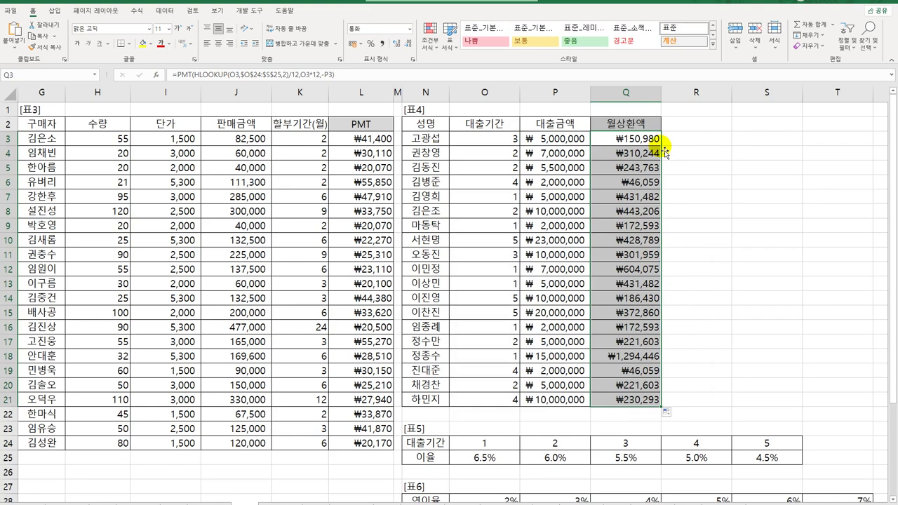
# - Start a PV function in O31, the first 현재가치 cell of [표6], with O28/12 as the Rate
pyautogui.scroll(-6, 538, 292)
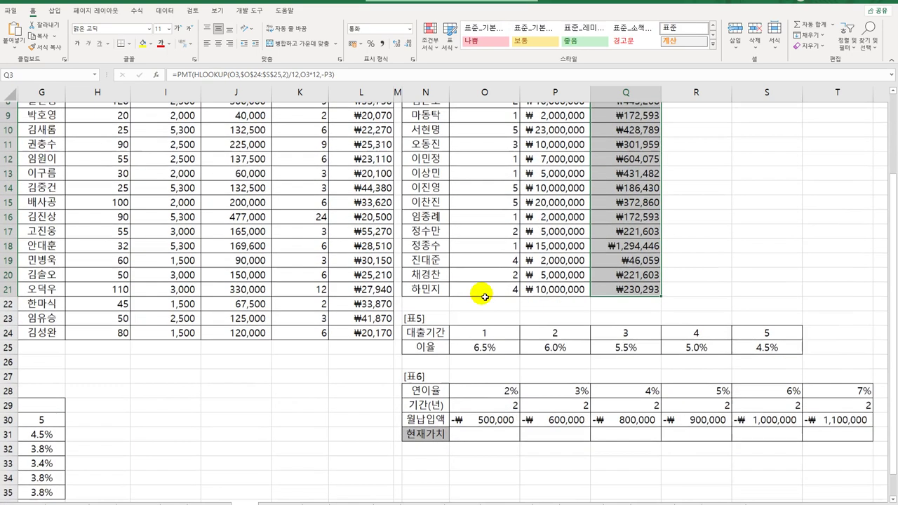
pyautogui.click(491, 284)
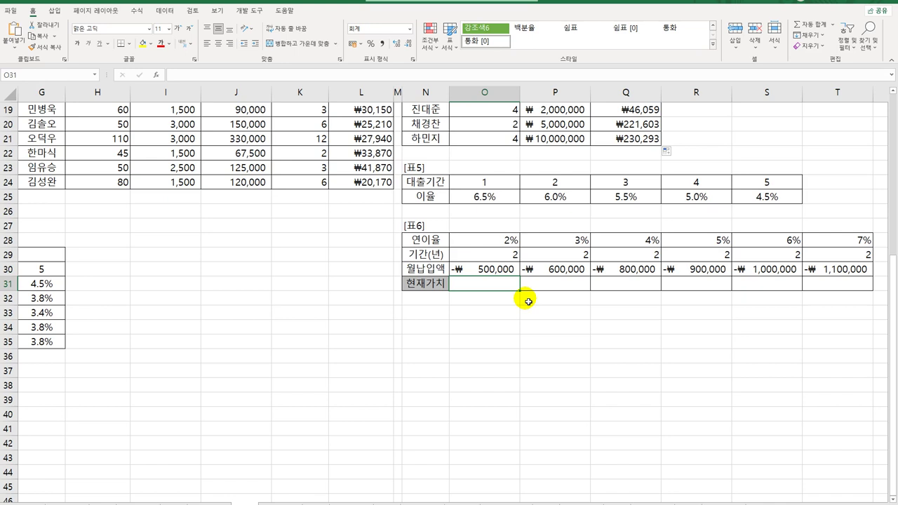
pyautogui.write('=')
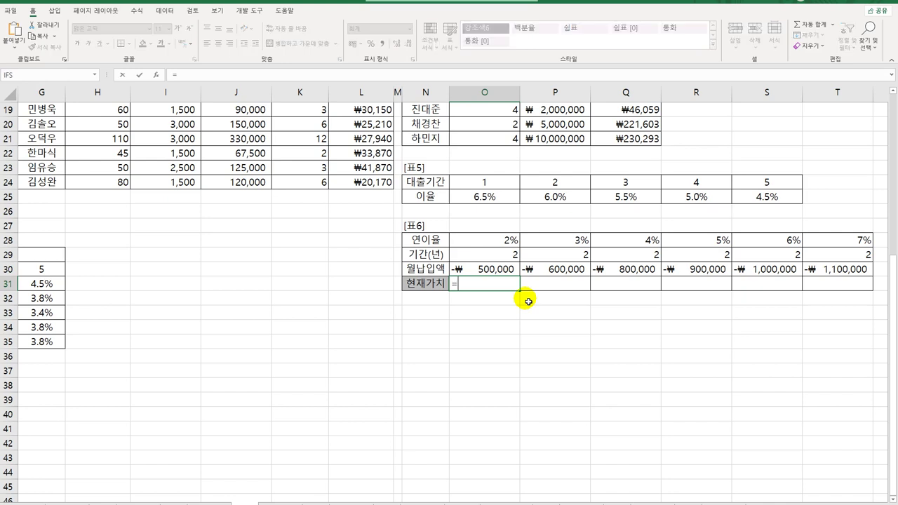
pyautogui.write('PV(')
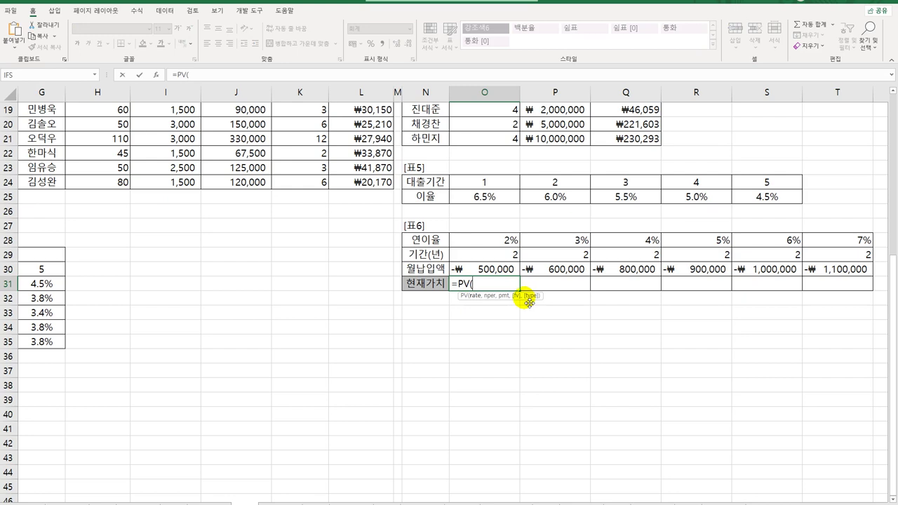
pyautogui.click(155, 76)
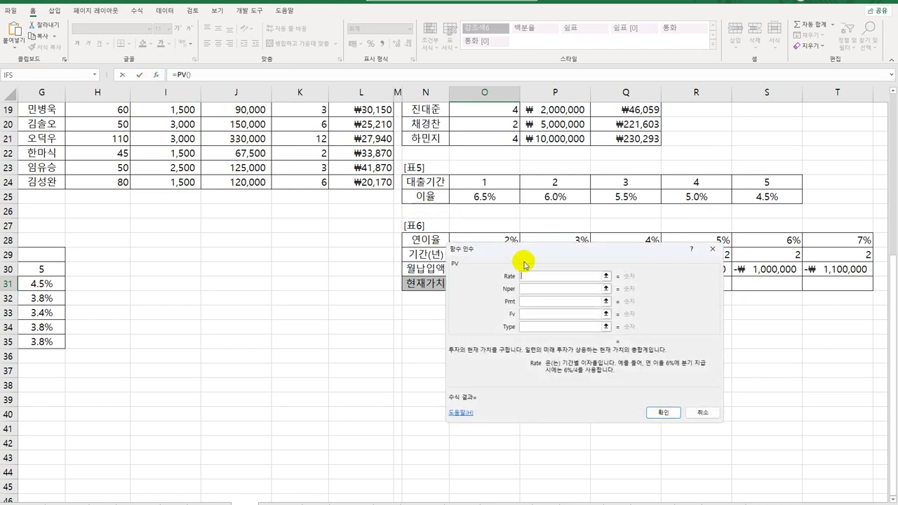
pyautogui.moveTo(524, 248); pyautogui.dragTo(172, 175)
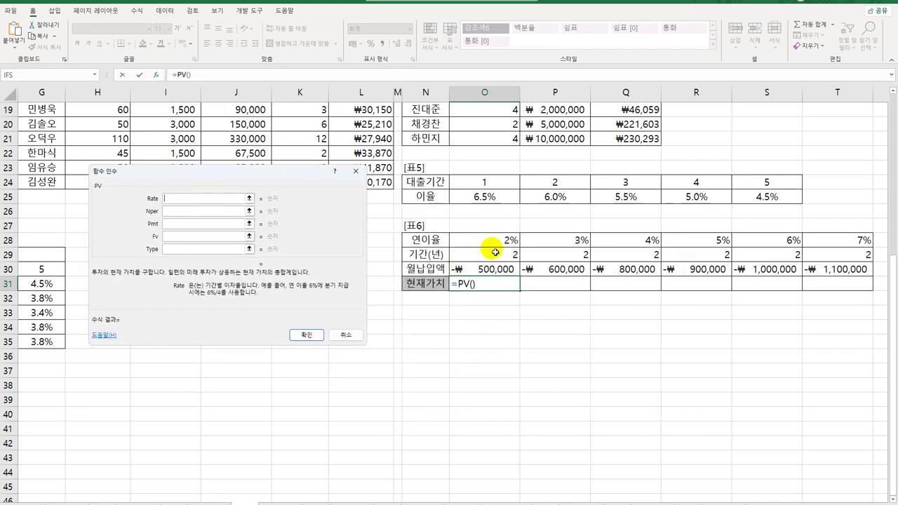
pyautogui.click(491, 240)
pyautogui.write('/12')
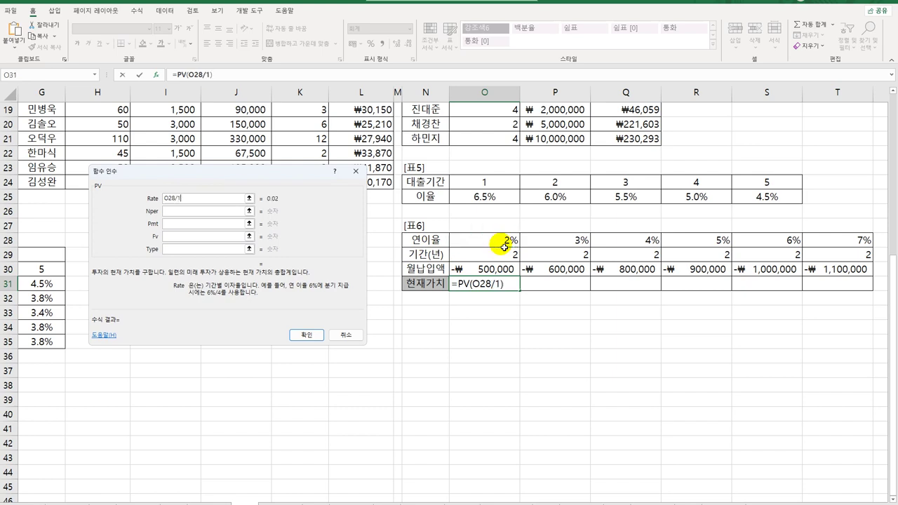
# - Complete O31's PV with O29*12 as Nper and O30 as Pmt, and fill the formula across to T31
pyautogui.click(203, 211)
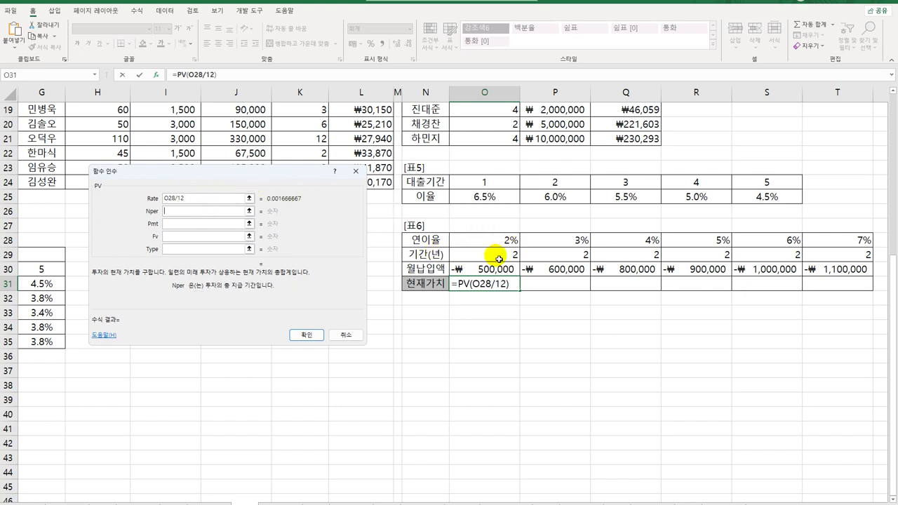
pyautogui.click(496, 259)
pyautogui.write('*12')
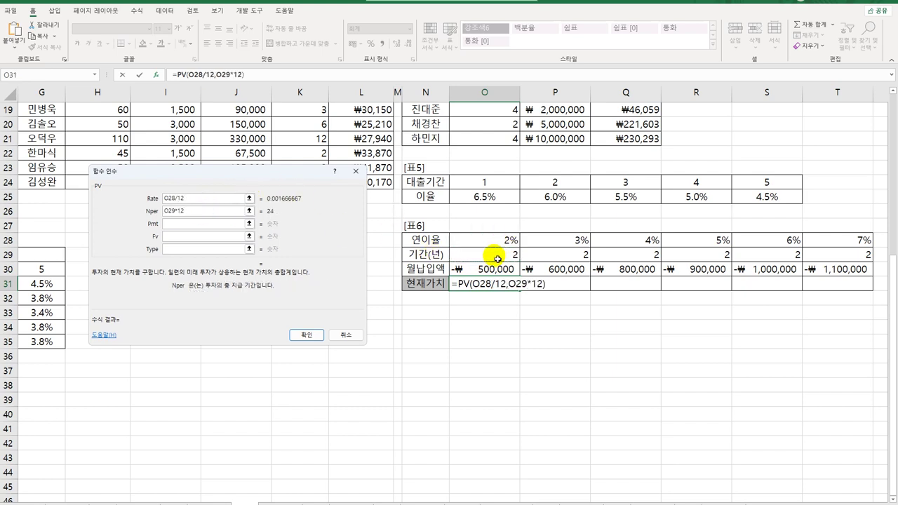
pyautogui.click(199, 224)
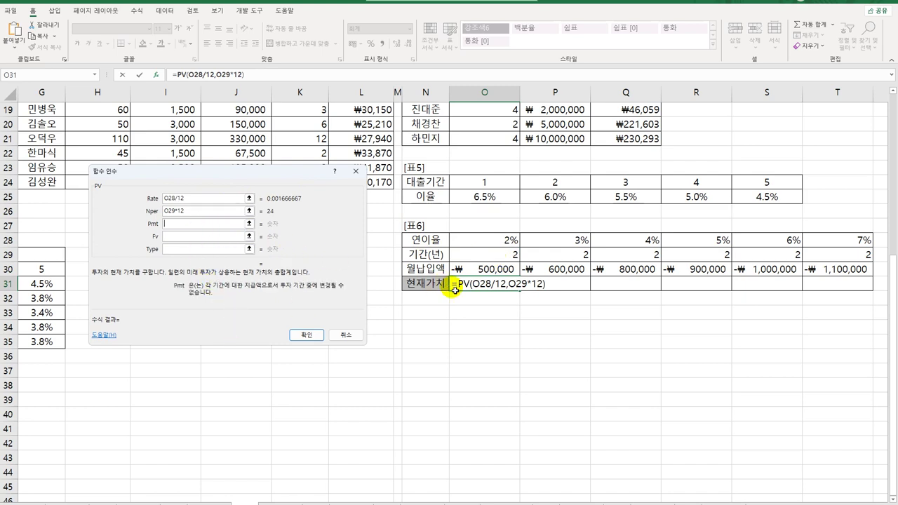
pyautogui.click(481, 272)
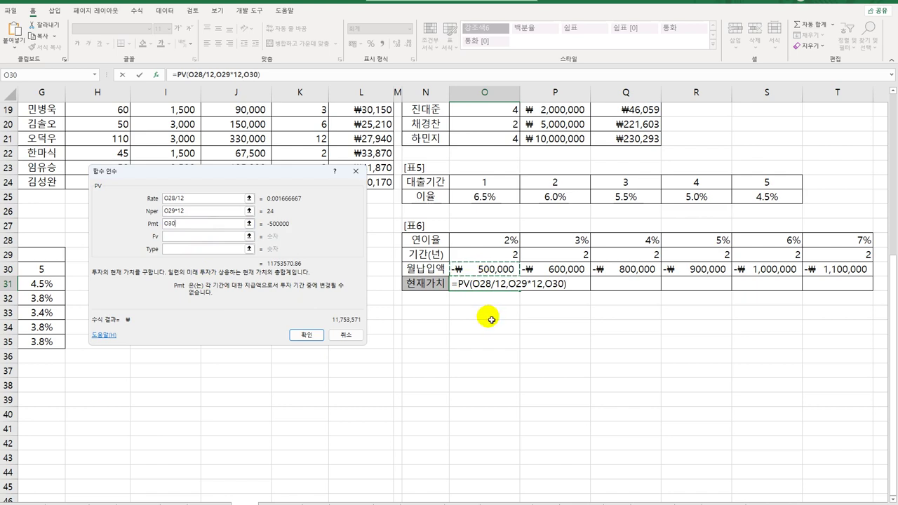
pyautogui.click(321, 335)
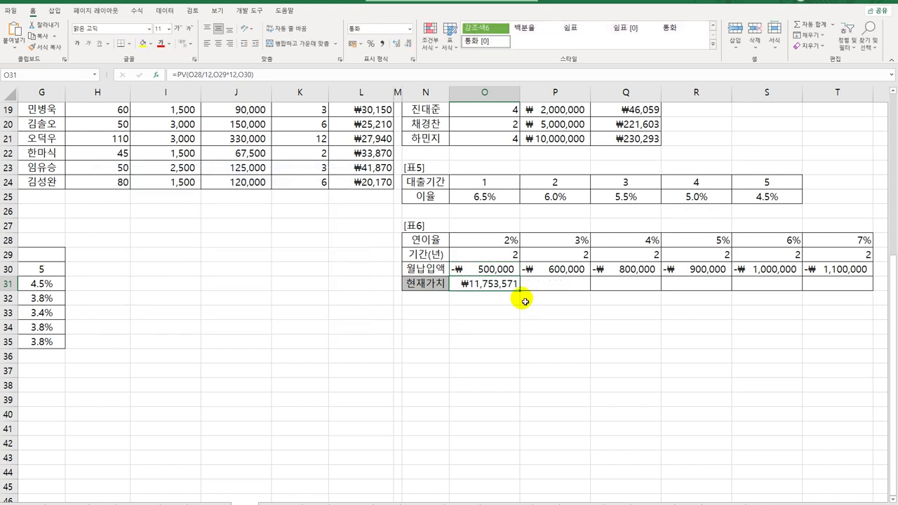
pyautogui.moveTo(521, 294); pyautogui.dragTo(853, 290)
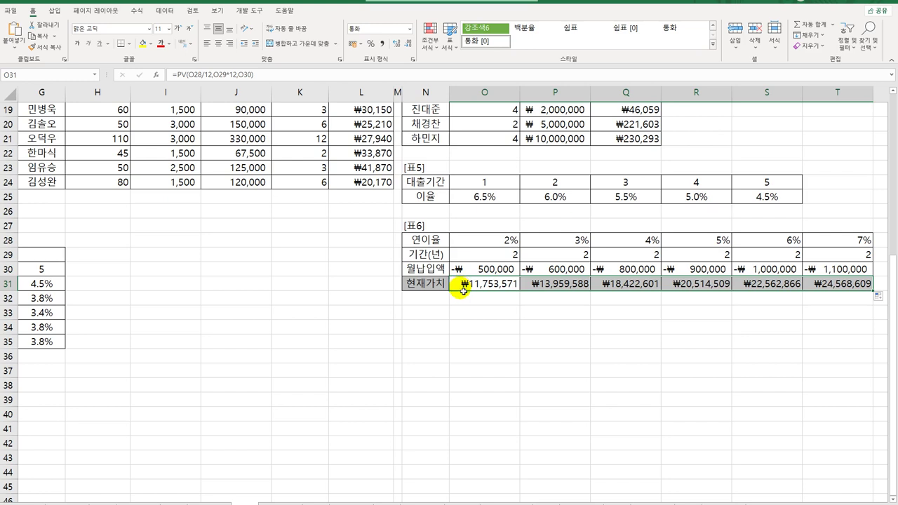
# - Wrap O31's PV formula in an IF whose condition tests whether the present value is >=20000000
pyautogui.click(463, 289)
pyautogui.doubleClick(465, 289)
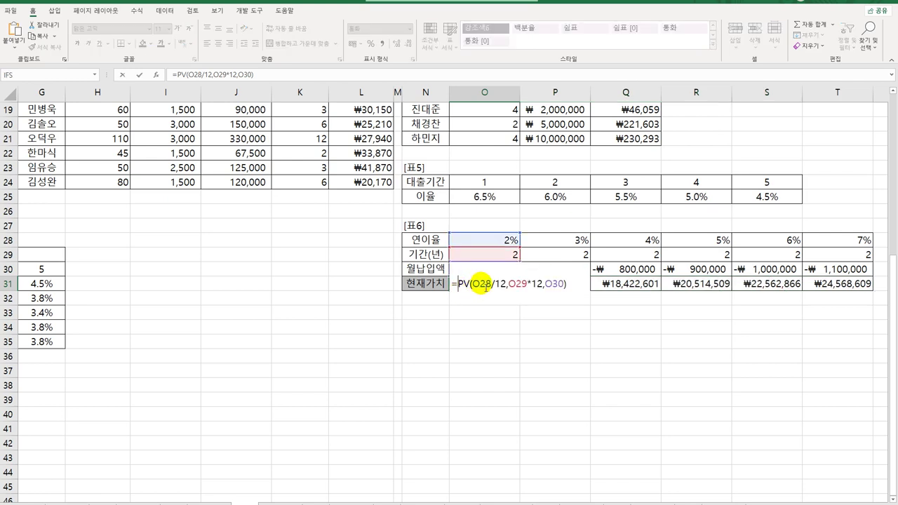
pyautogui.write('IF(')
pyautogui.press('End')
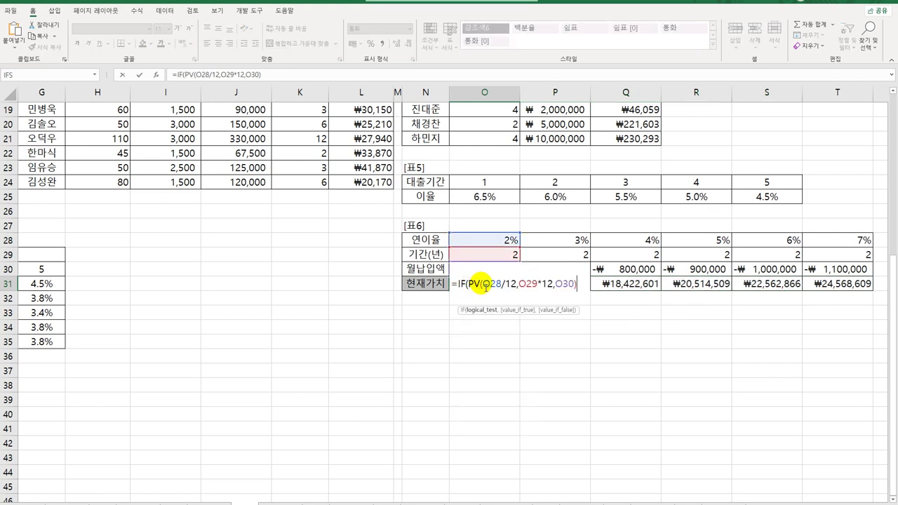
pyautogui.write('>=')
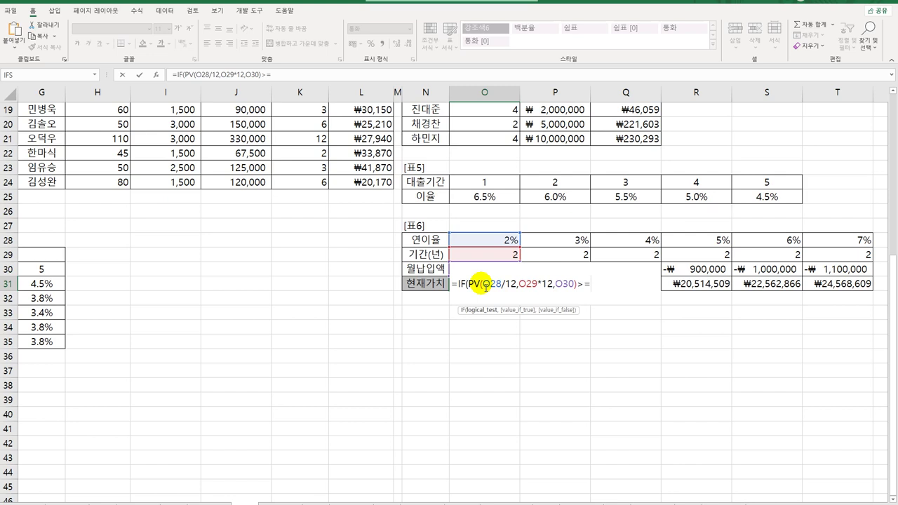
pyautogui.write('20000000')
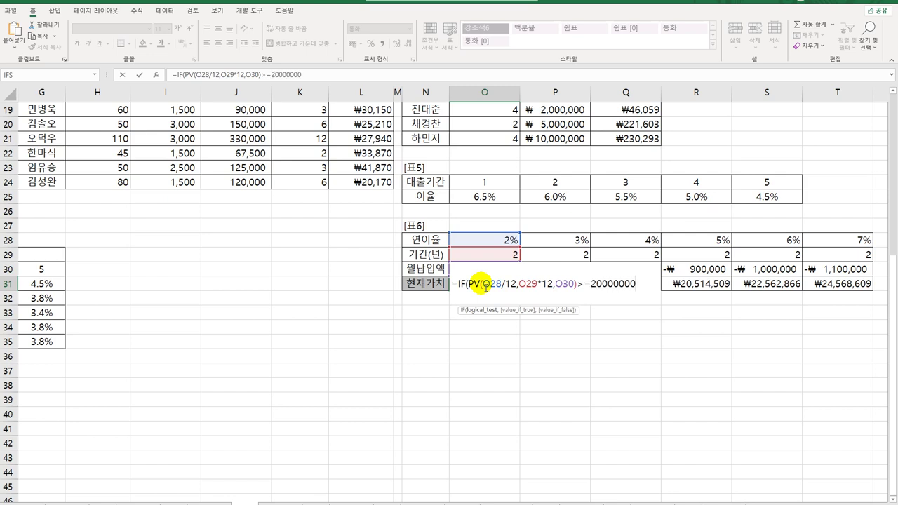
# - Enter "한도초과" as the value-if-true of O31's IF and move on to its value-if-false argument
pyautogui.write(',"g')
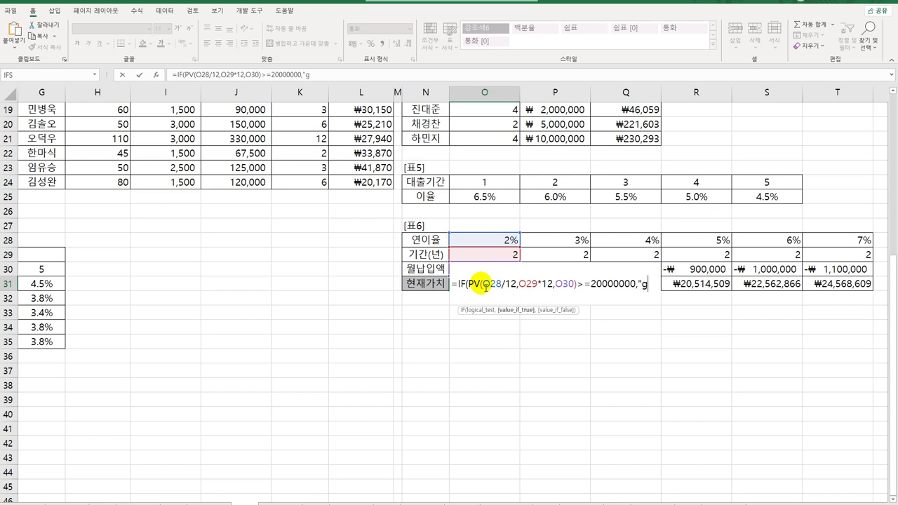
pyautogui.press('BackSpace')
pyautogui.write('한도초과')
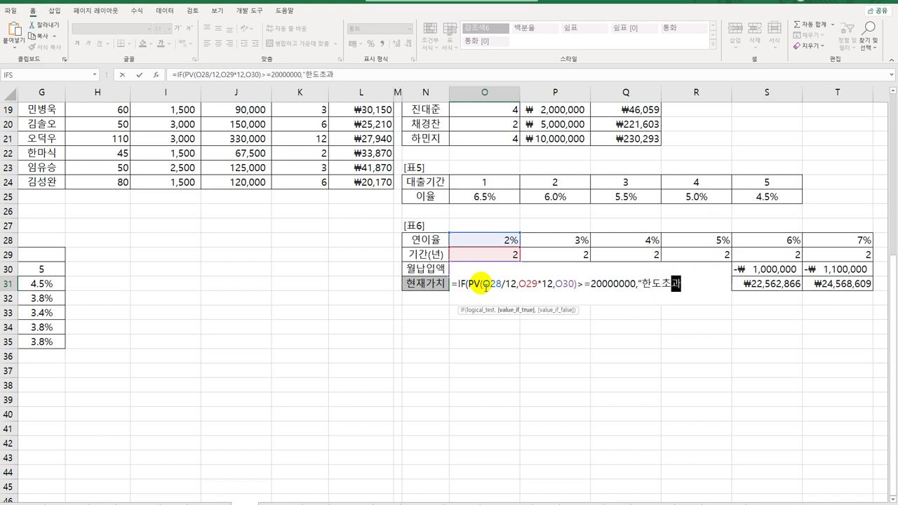
pyautogui.write('",')
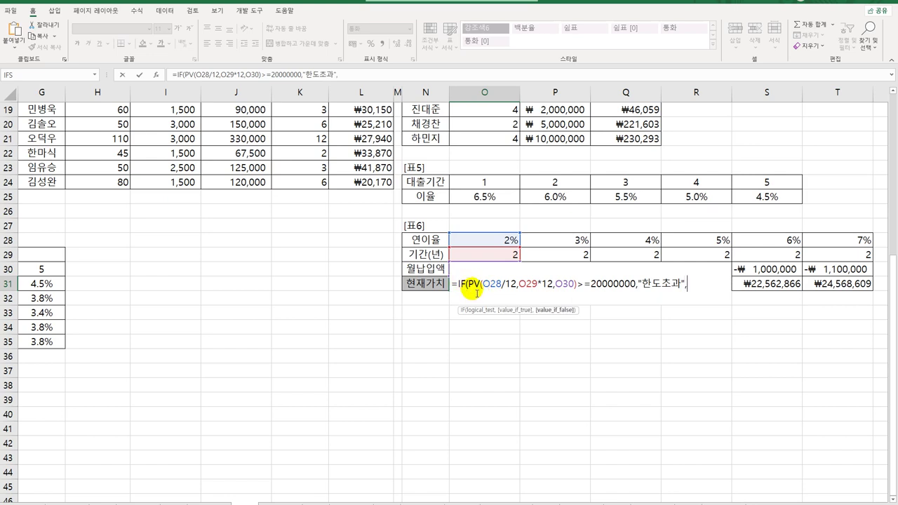
# - Reuse the PV(O28/12,O29*12,O30) expression inside a ROUND function as the value-if-false argument of O31's IF
pyautogui.moveTo(469, 292); pyautogui.dragTo(582, 293)
pyautogui.hotkey('ctrl', 'c')
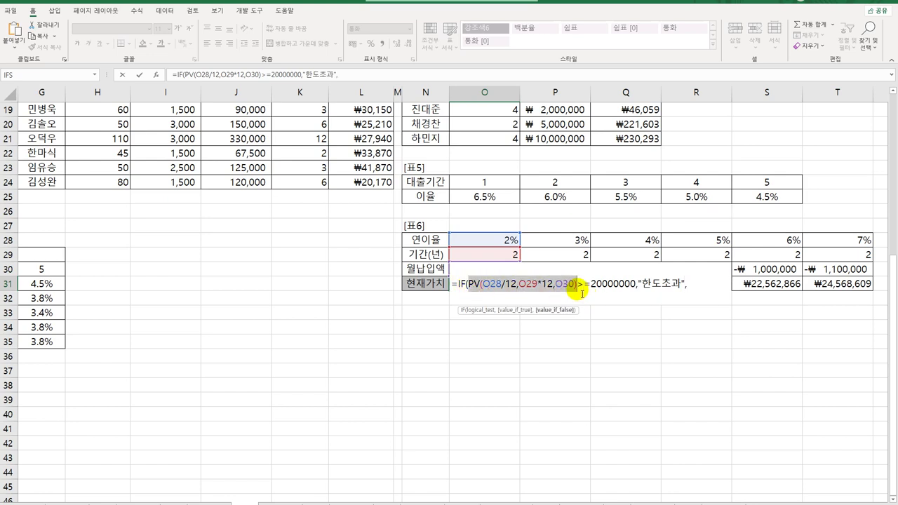
pyautogui.click(691, 287)
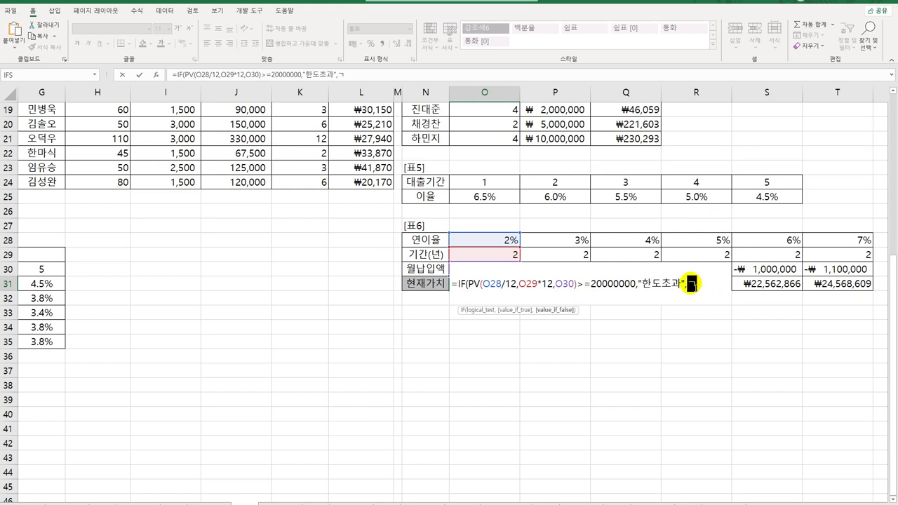
pyautogui.write('round')
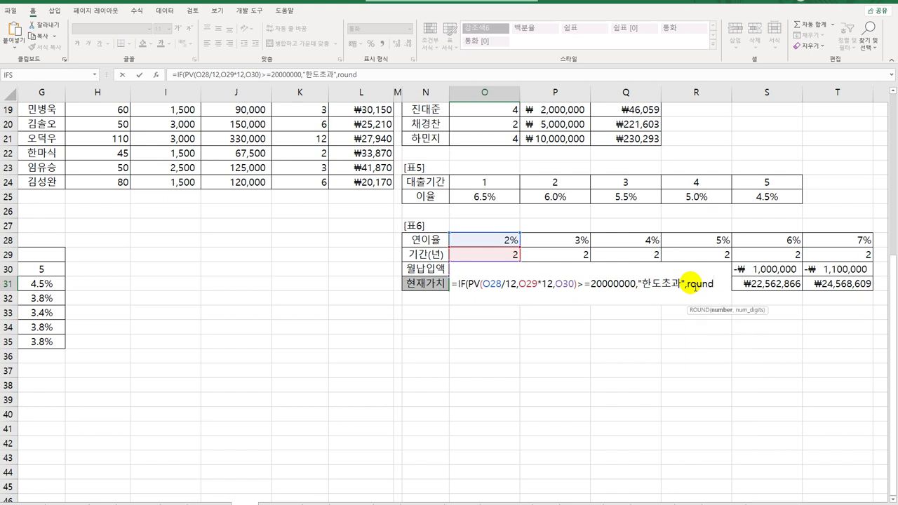
pyautogui.press('Tab')
pyautogui.hotkey('ctrl', 'v')
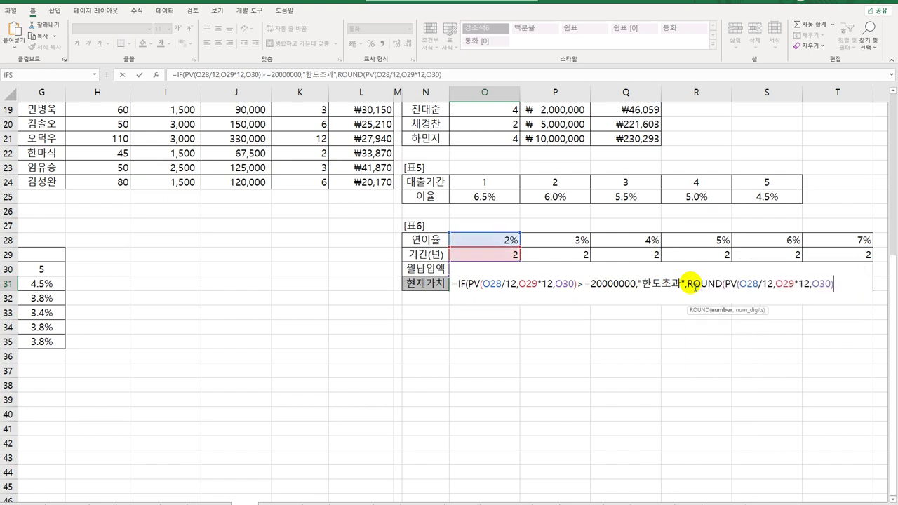
# - Complete O31's ROUND with -3 as num_digits and fill the finished formula across to T31
pyautogui.write(',-3)')
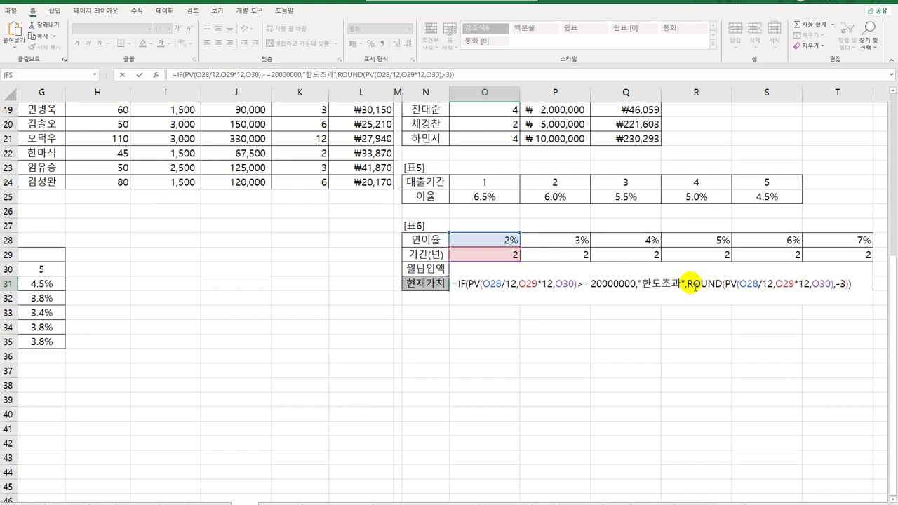
pyautogui.press('Return')
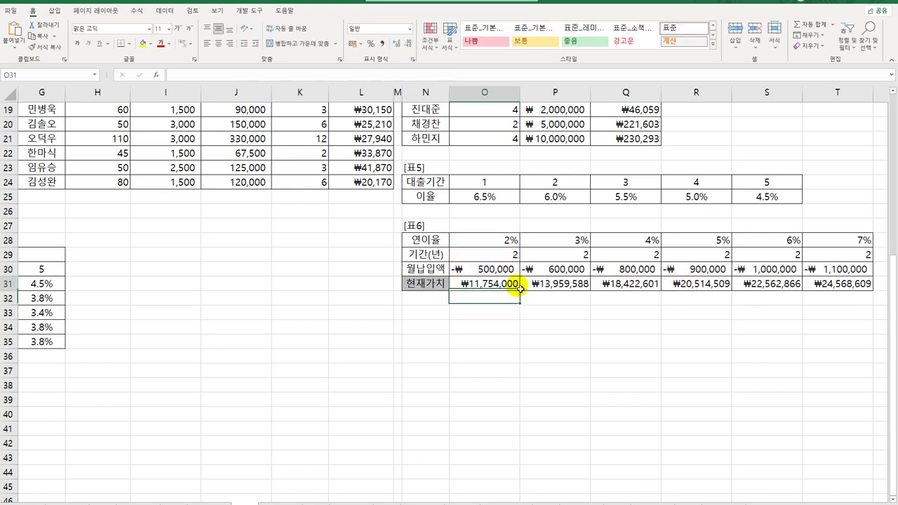
pyautogui.moveTo(519, 287); pyautogui.dragTo(845, 295)
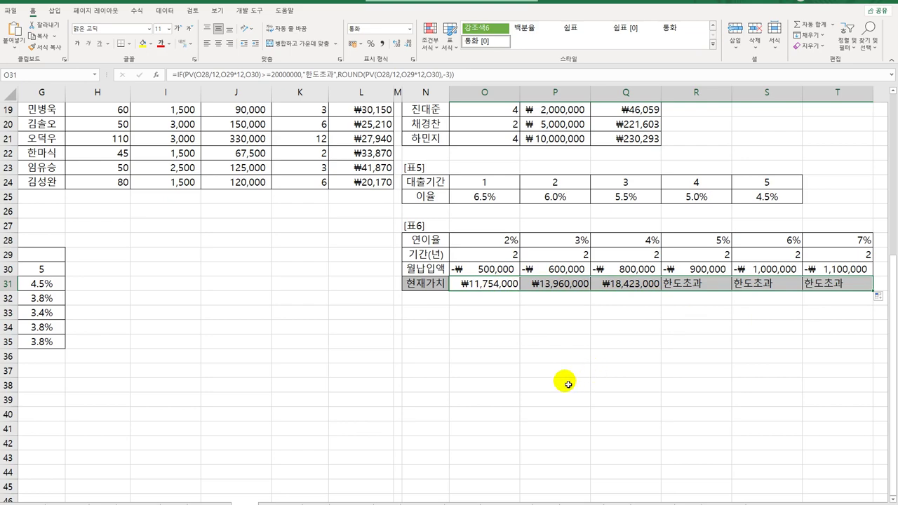
# - Review the completed loan and payment tables across the worksheet, ending at cell A1
pyautogui.scroll(6, 567, 383)
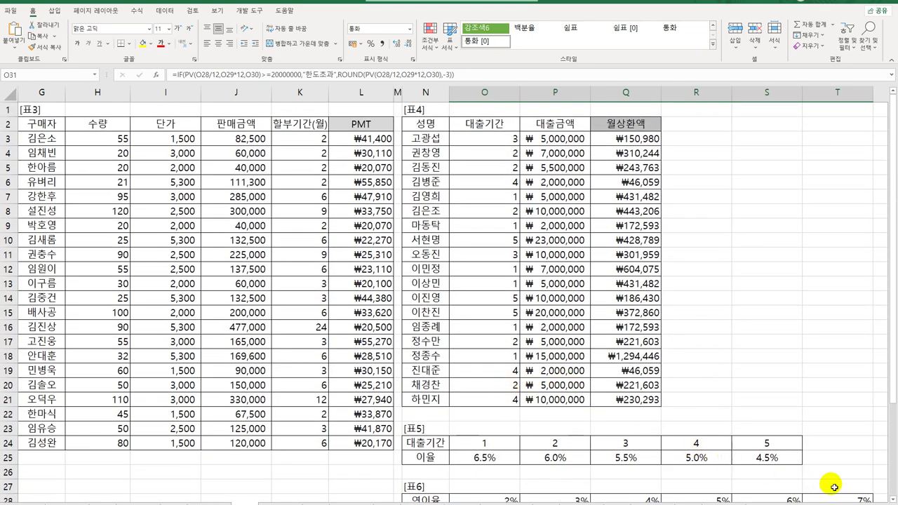
pyautogui.hscroll(-3, 841, 498)
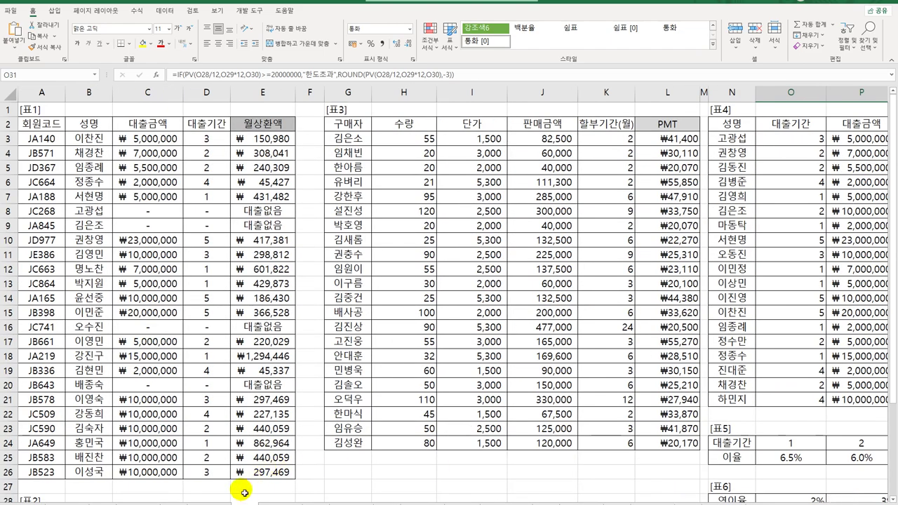
pyautogui.hotkey('ctrl', 'Home')
pyautogui.hscroll(3, 245, 493)
pyautogui.scroll(2, 300, 484)
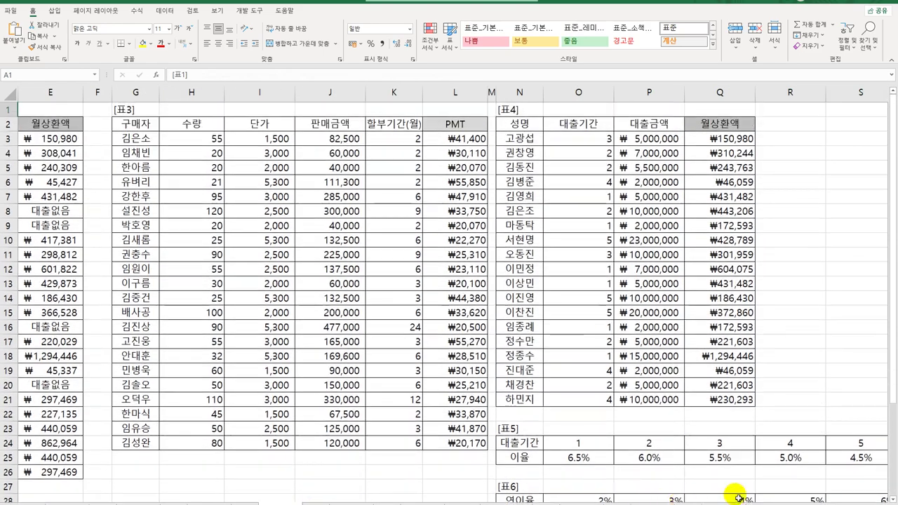
pyautogui.hscroll(-3, 533, 477)
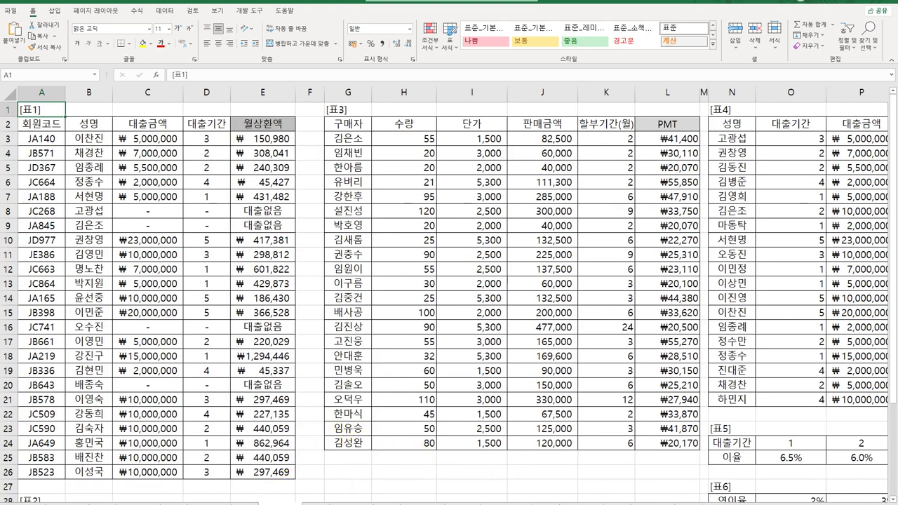
pyautogui.hotkey('ctrl', 'Home')
pyautogui.hotkey('ctrl', 'End')
pyautogui.hotkey('ctrl', 'Home')
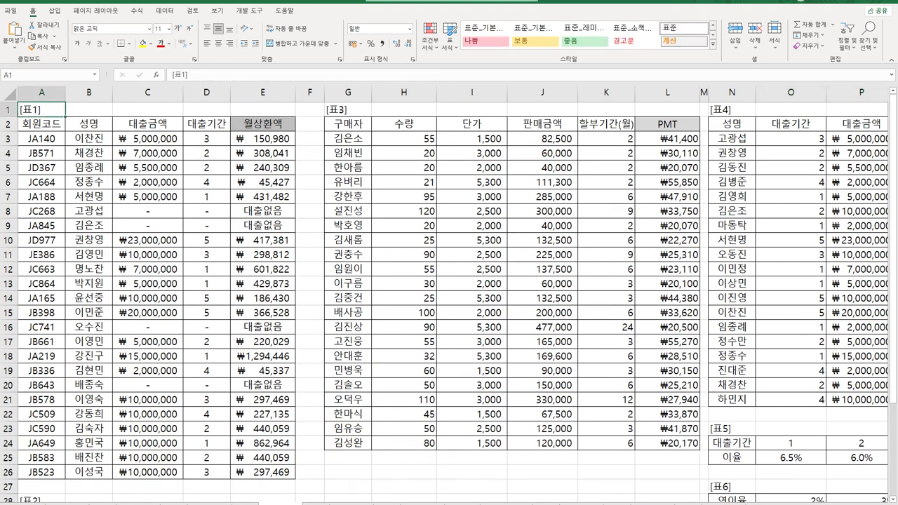